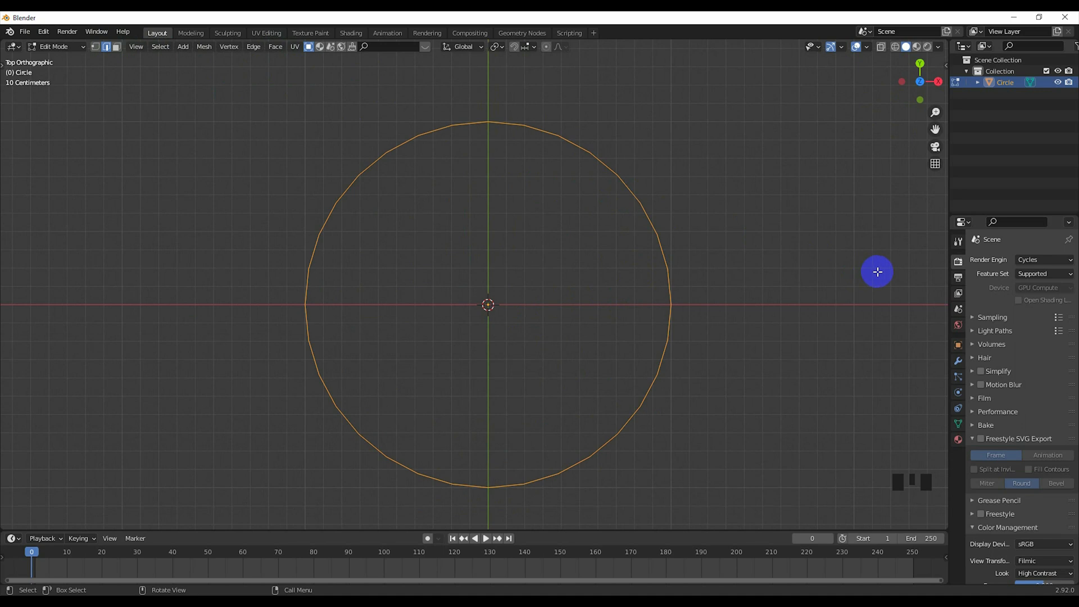
Fill the circle with a face and extrude it upward about 0.11 m
key("f")
middle_click_drag(626, 253, 529, 244)
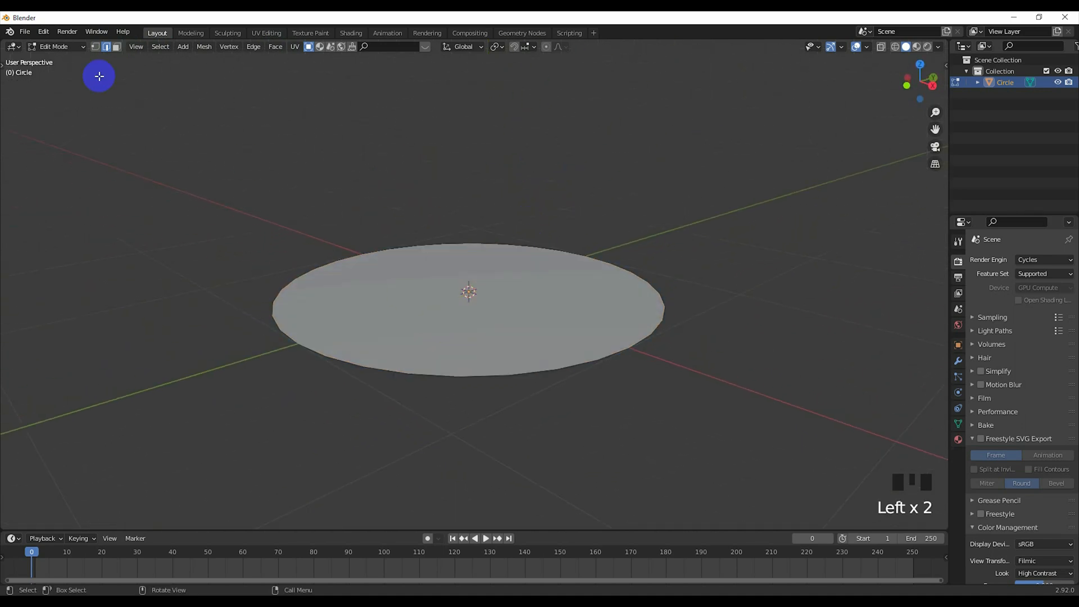
left_click(116, 47)
left_click(487, 332)
key("e")
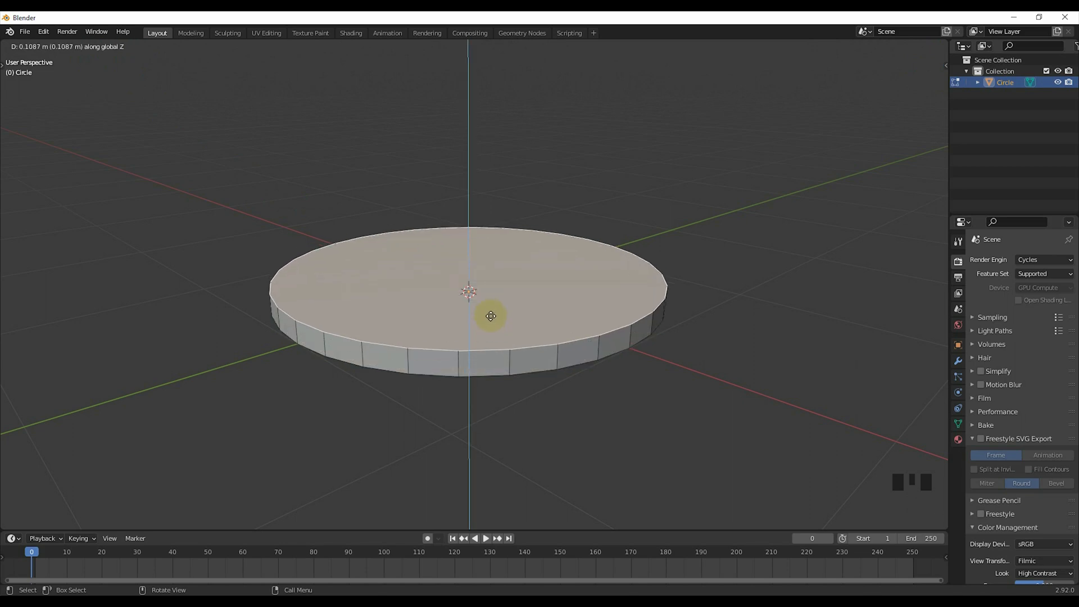
left_click(491, 316)
Enlarge the extruded top face slightly, then extrude it again and shrink it to leave a narrow border ring
key("s")
left_click(652, 346)
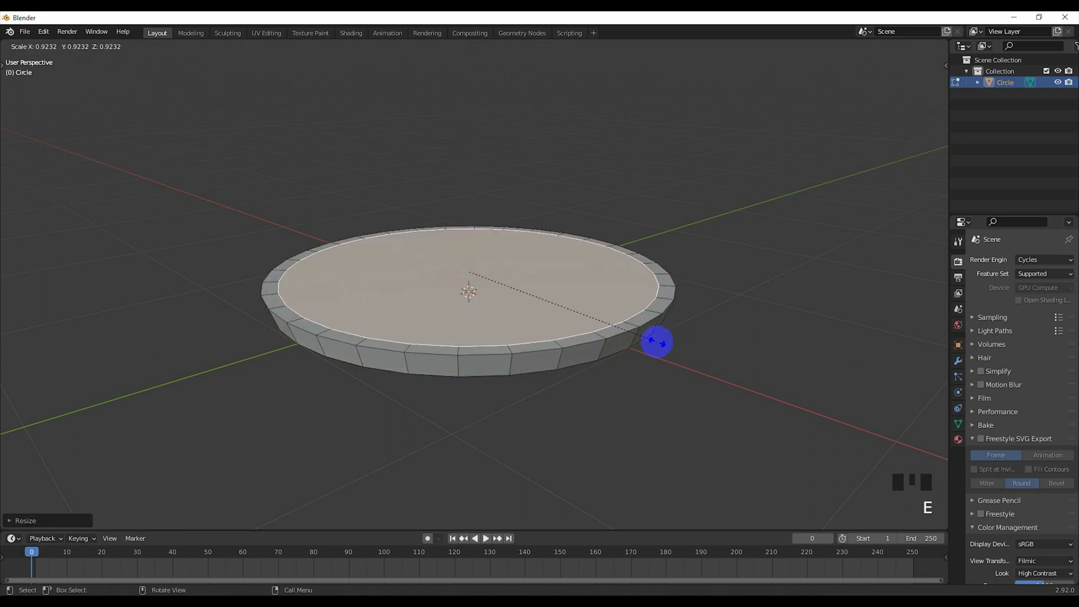
key("g")
left_click(650, 330)
Inset the disc's top face and lower it to form a shallow recess inside the rim
key("KP_7")
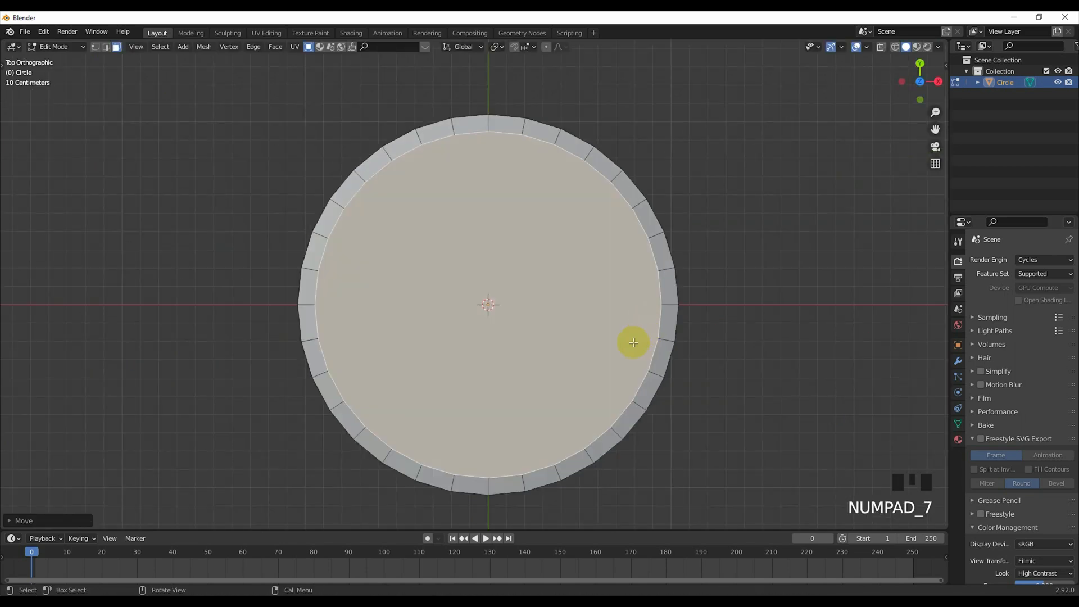
key("KP_1")
left_click(630, 377)
middle_click_drag(617, 352, 645, 332)
key("g")
left_click(612, 365)
left_click(671, 368)
Add an edge loop around the disc's outer side wall and scale it slightly outward
scroll(607, 287, "up", 6)
scroll(482, 342, "down", 5)
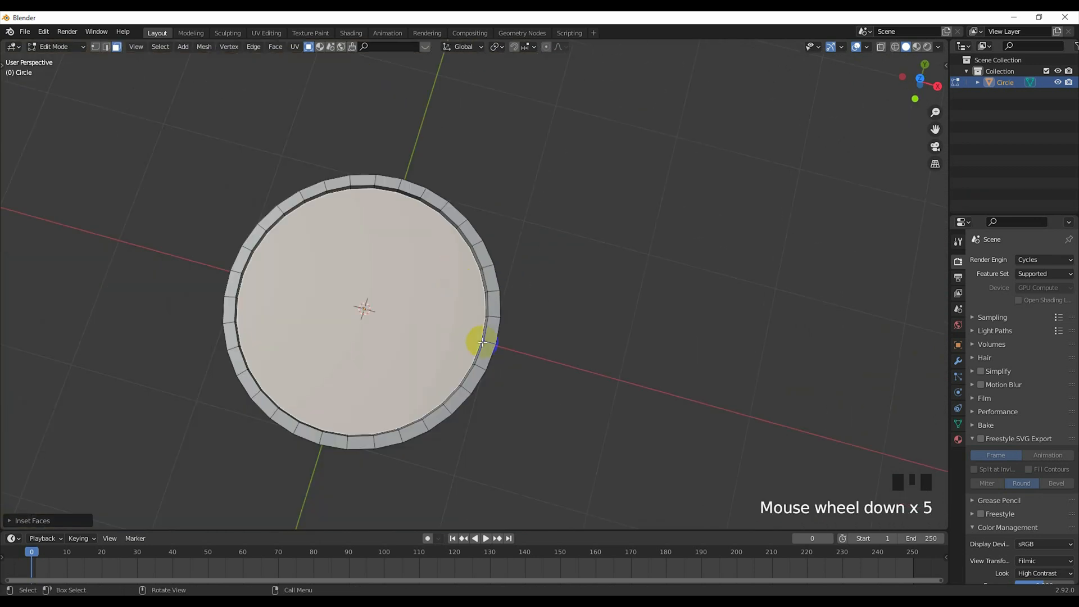
middle_click_drag(483, 341, 575, 285)
scroll(465, 309, "up", 2)
key("s")
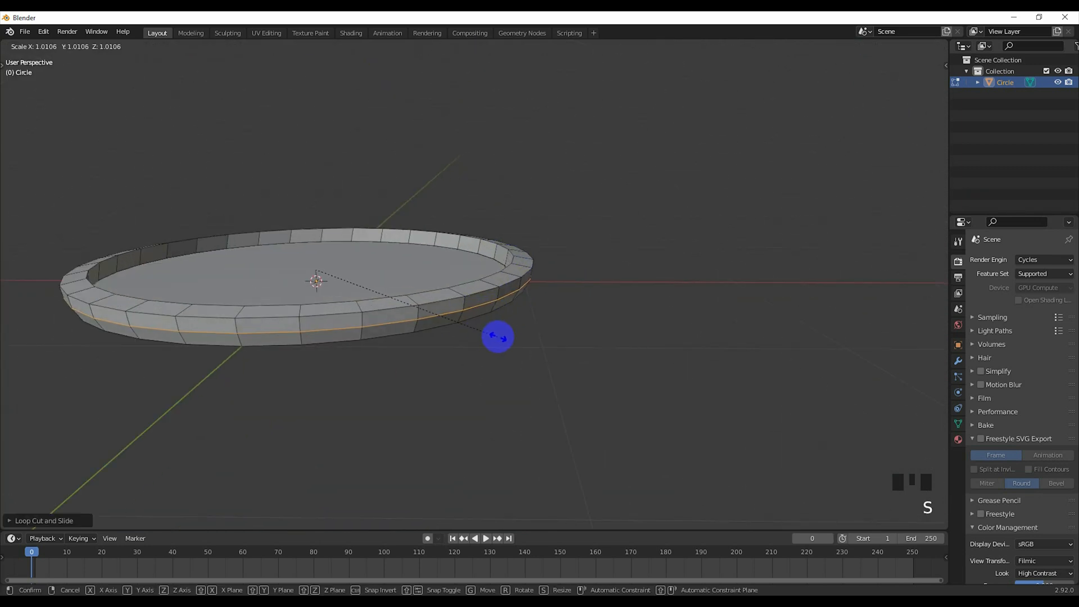
left_click(475, 302)
Adjust the height of the outer rim edge loop, then raise the loop along the middle of the rim
key("g")
left_click(546, 314)
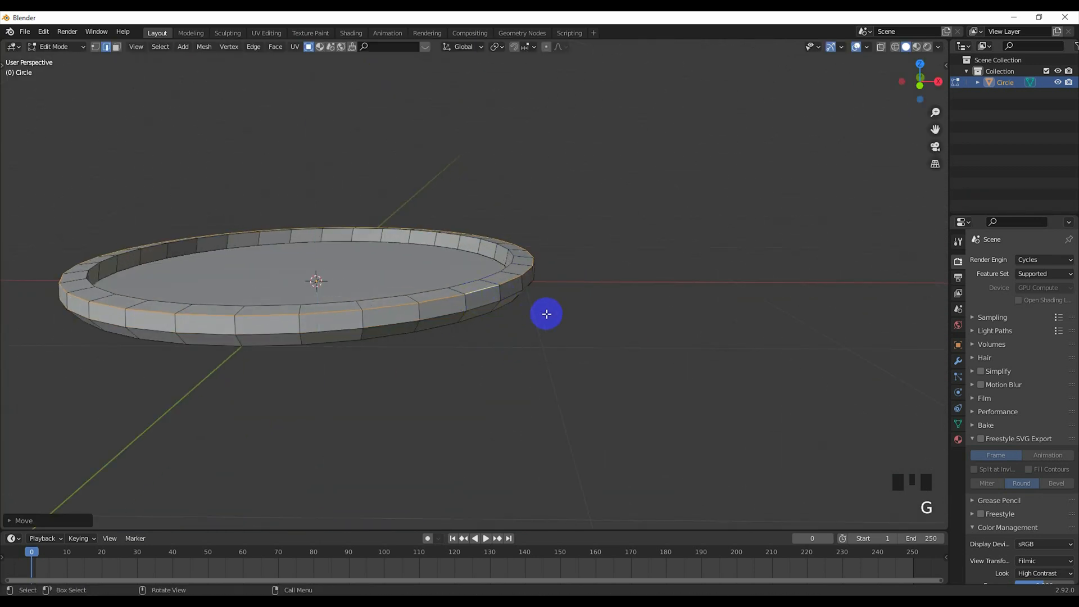
key("g")
left_click(535, 258)
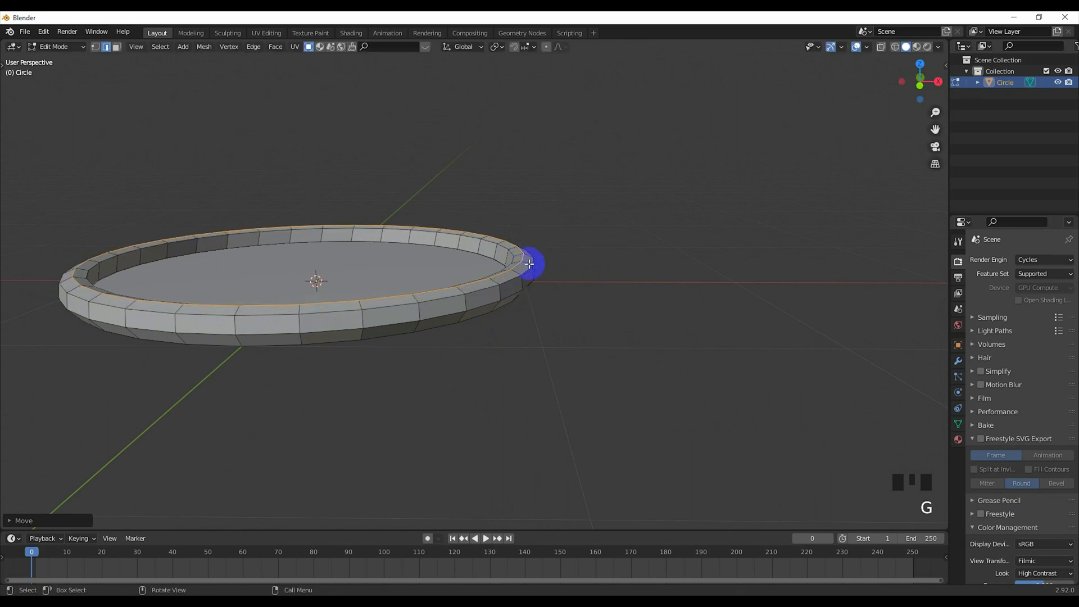
key("KP_7")
scroll(525, 279, "up", 3)
middle_click_drag(527, 89, 631, 131, "shift")
left_click(548, 51)
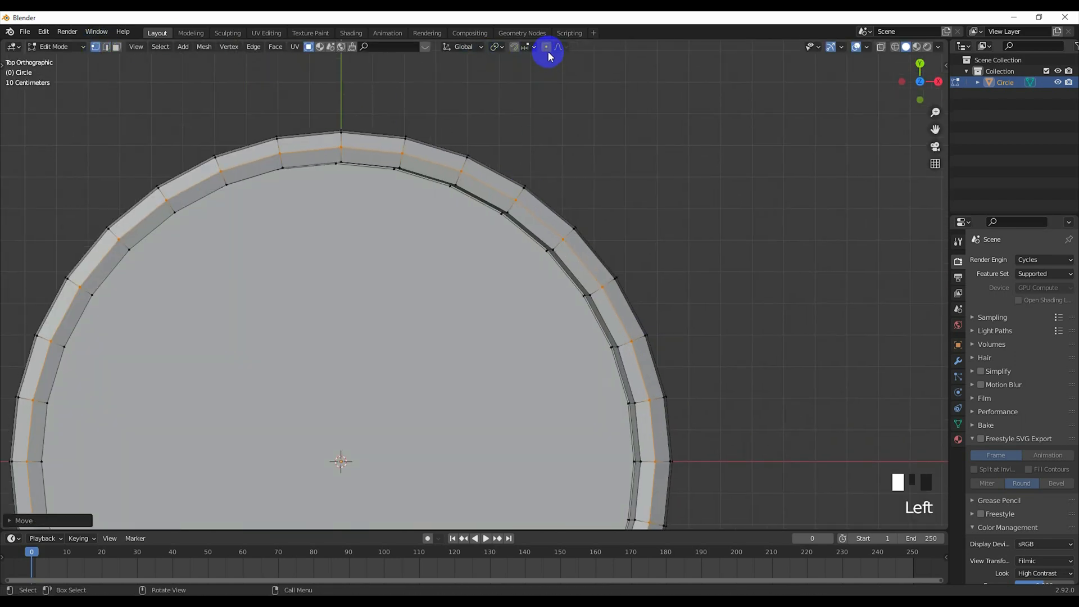
key("g")
right_click(497, 125)
middle_click_drag(366, 214, 424, 137)
scroll(424, 138, "down", 4)
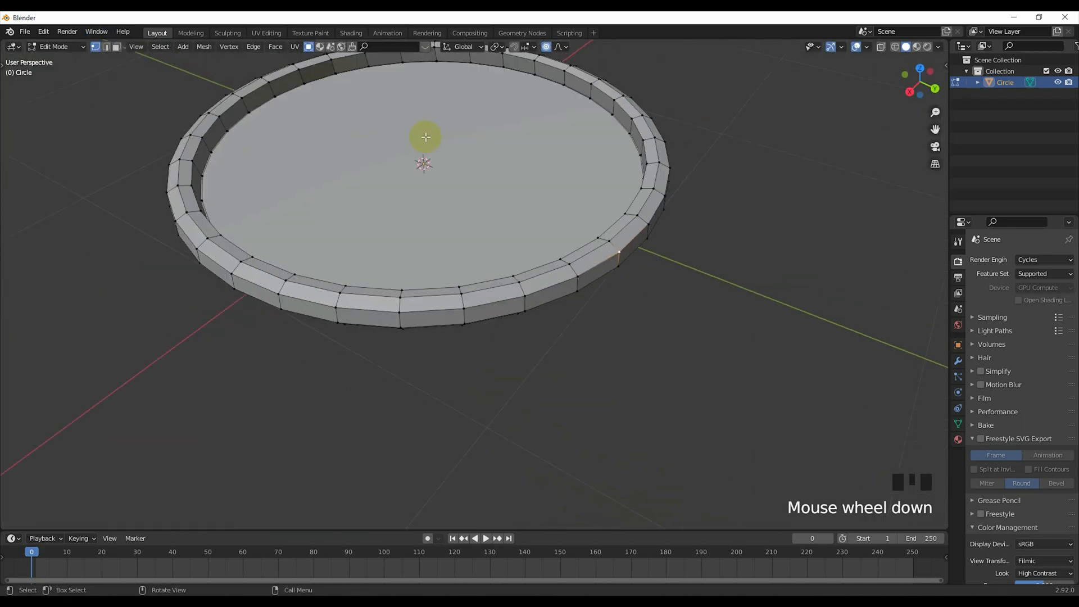
middle_click_drag(466, 107, 725, 73)
left_click(547, 50)
Pull two neighbouring outer rim vertices outward just beside the positive Y axis to form a bump
scroll(585, 264, "up", 2)
left_click(589, 278, "shift")
middle_click_drag(589, 278, 559, 309)
key("KP_7")
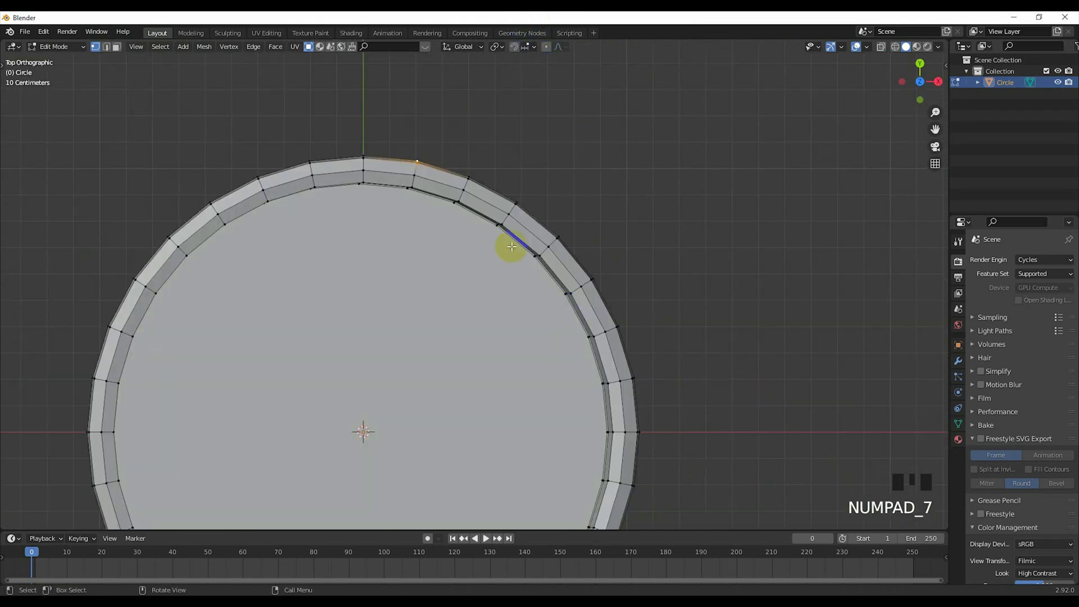
key("g")
left_click(467, 173)
key("g")
left_click(508, 137)
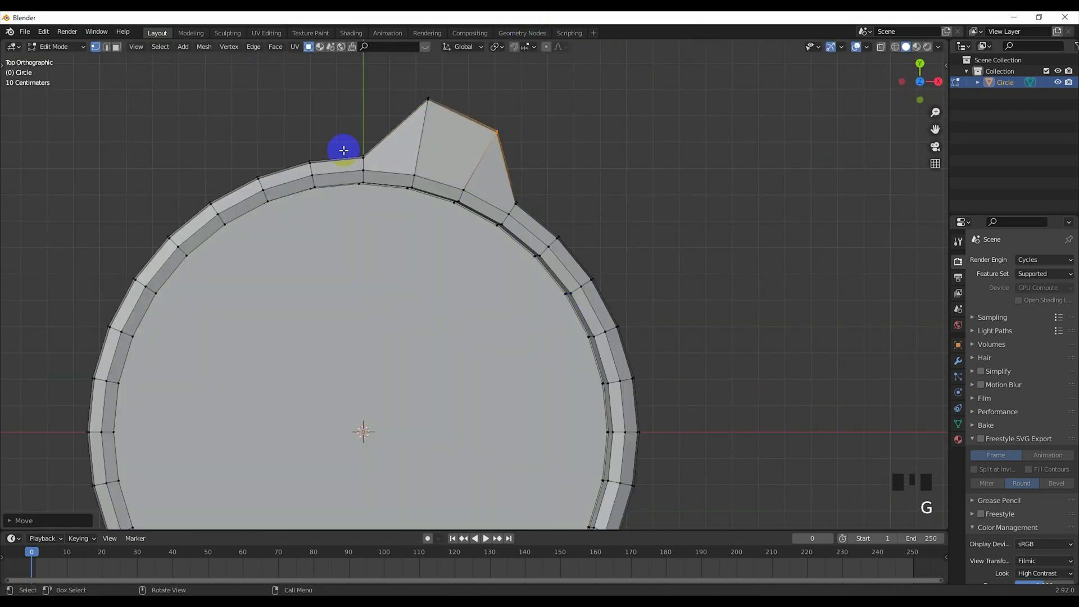
Shape the top bump by moving its peak and the adjoining rim vertices on both sides
left_click(371, 159)
key("g")
left_click(360, 139)
left_click(440, 108)
key("g")
left_click(436, 116)
left_click(532, 211)
scroll(505, 211, "down", 4)
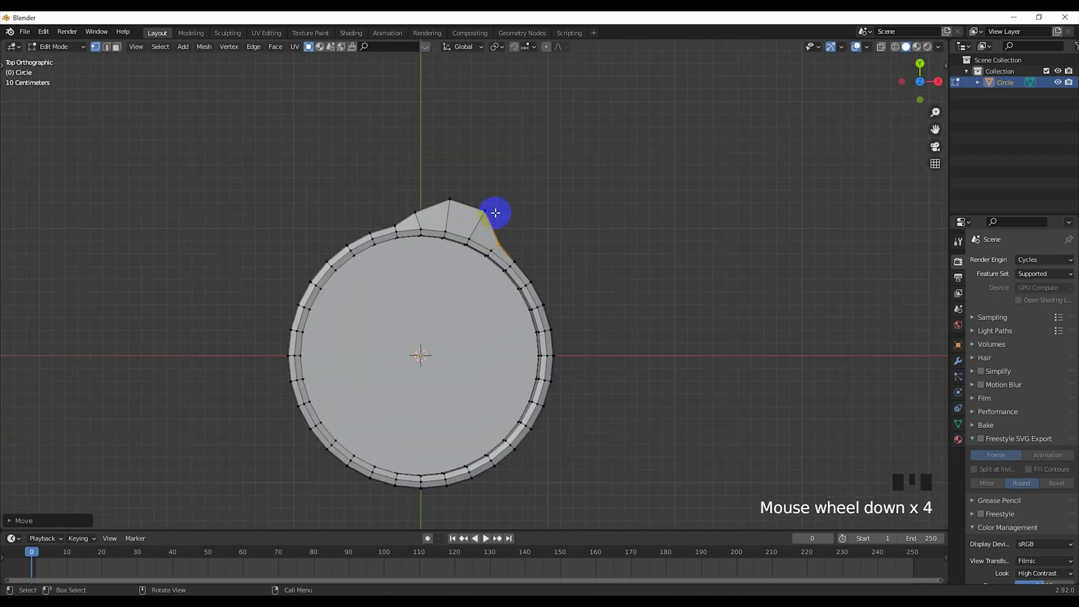
Pull the outer rim vertices on the disc's upper-left side outward to form a second bump
scroll(306, 267, "up", 3)
scroll(308, 267, "down", 2)
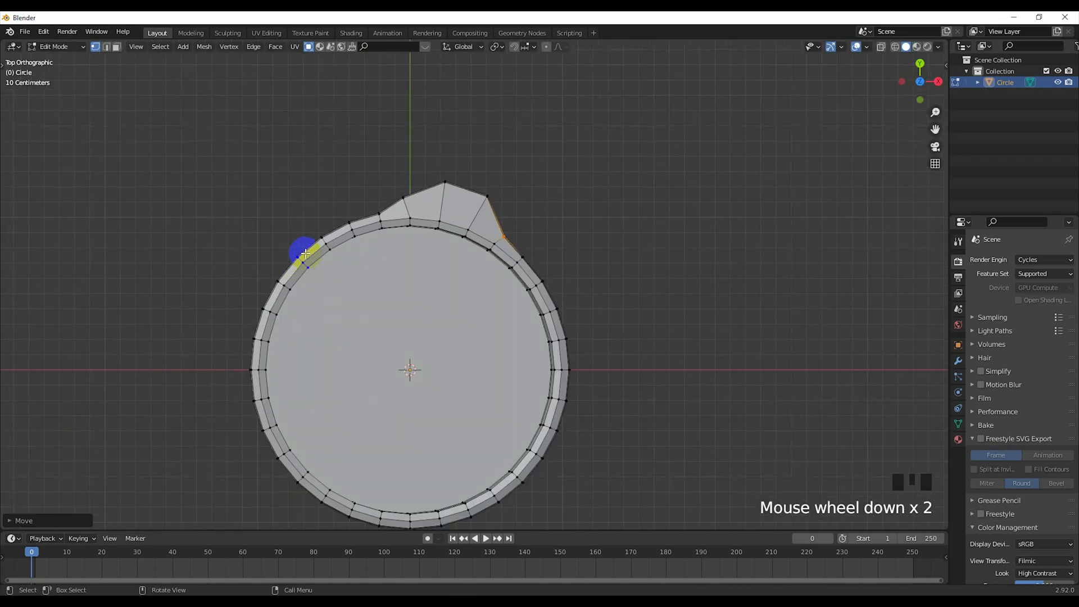
scroll(391, 133, "up", 3)
key("g")
left_click(382, 125)
left_click_drag(348, 161, 367, 167)
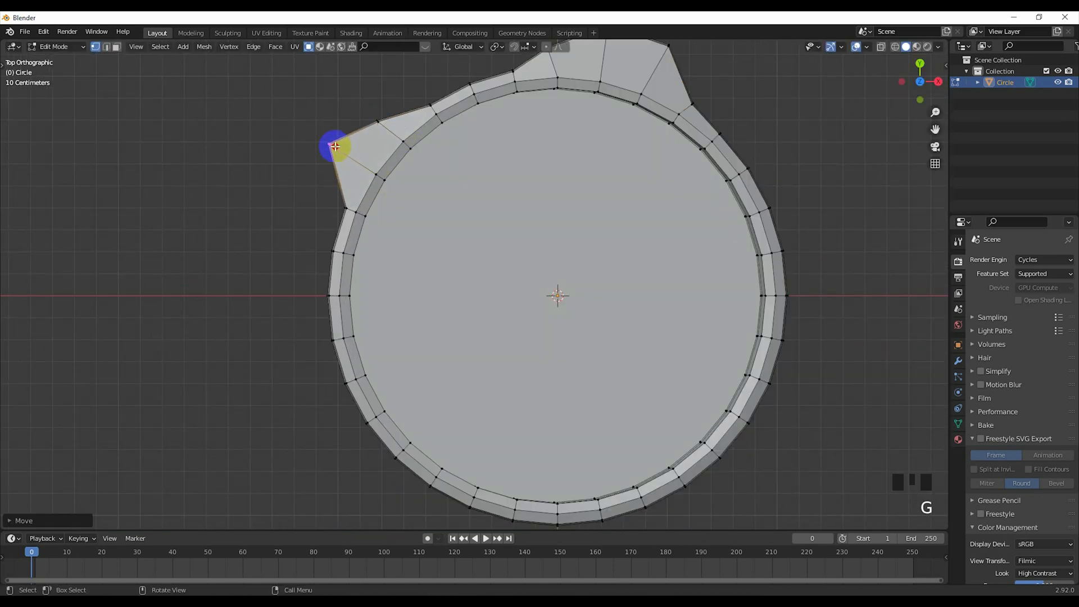
key("g")
Pull a rim vertex on the disc's left side out into a sharp peak and reposition the vertex above it
mouse_move(335, 198)
left_mouse_down()
mouse_move(349, 214)
mouse_move(342, 257)
mouse_move(332, 201)
left_mouse_up()
left_click(317, 205)
key("g")
left_click(271, 254)
key("g")
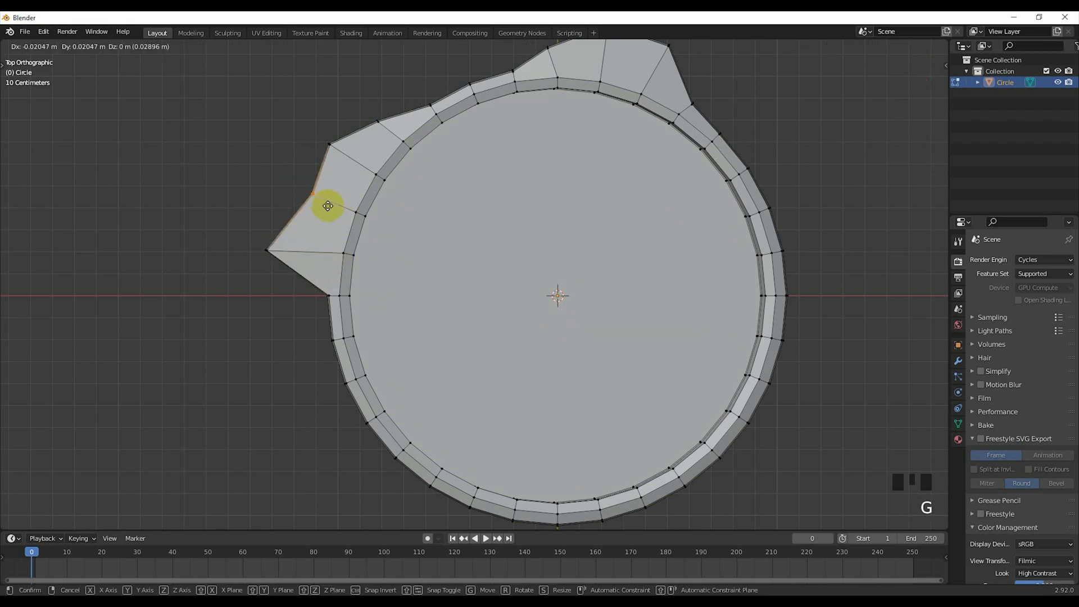
left_click(333, 206)
Move the rim vertex below the left peak outward and adjust the peak's tip
left_click_drag(318, 288, 333, 303)
key("g")
left_click(301, 294)
left_click_drag(254, 226, 277, 260)
key("g")
left_click(272, 249)
Pull two outer rim vertices near the disc's bottom outward and extend the tip into a downward spike
scroll(361, 360, "down", 1)
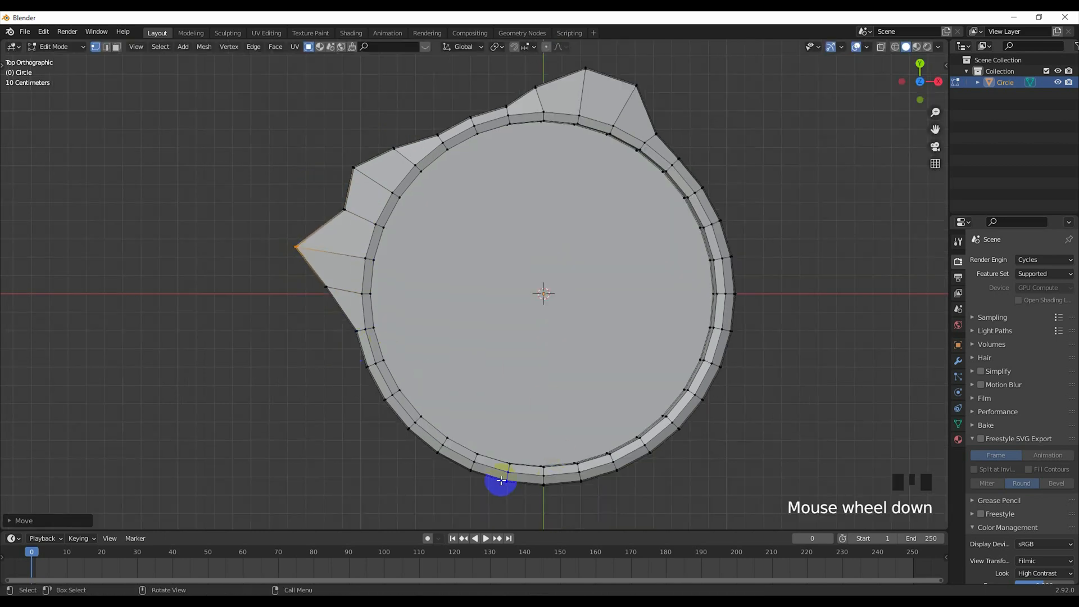
left_click_drag(497, 473, 513, 492)
key("g")
left_click(490, 526)
left_click_drag(460, 458, 479, 477)
key("g")
left_click(469, 485)
middle_click_drag(587, 452, 490, 236, "shift")
left_click_drag(376, 284, 416, 333)
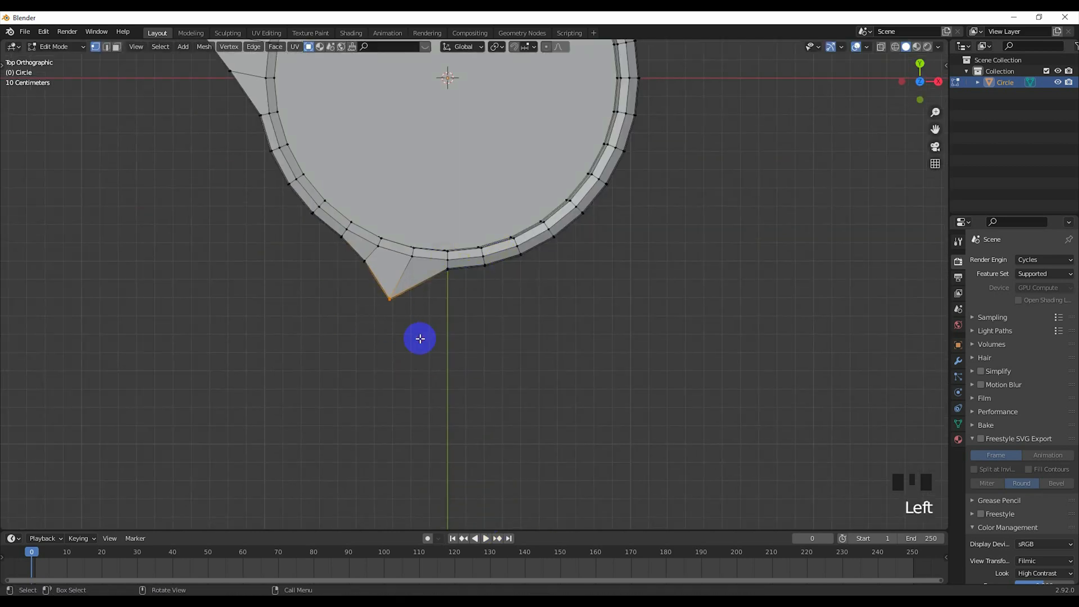
key("g")
left_click(419, 348)
Widen the bottom spike with its neighbouring rim vertices and pull the lower-right rim out into another peak
middle_click_drag(419, 348, 410, 376)
key("KP_1")
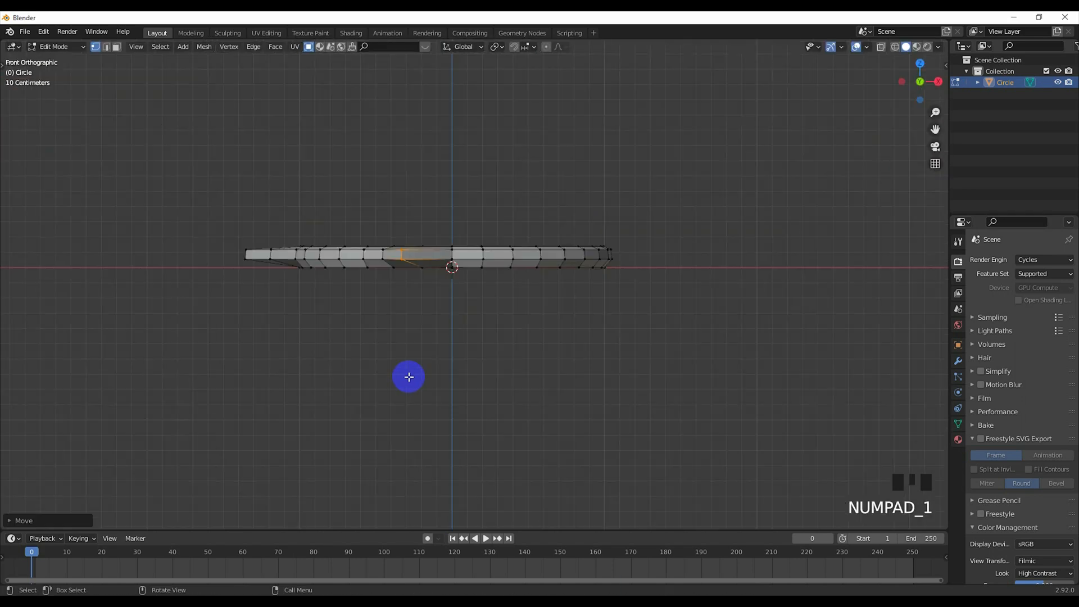
scroll(409, 378, "up", 2)
key("KP_7")
left_click(378, 320)
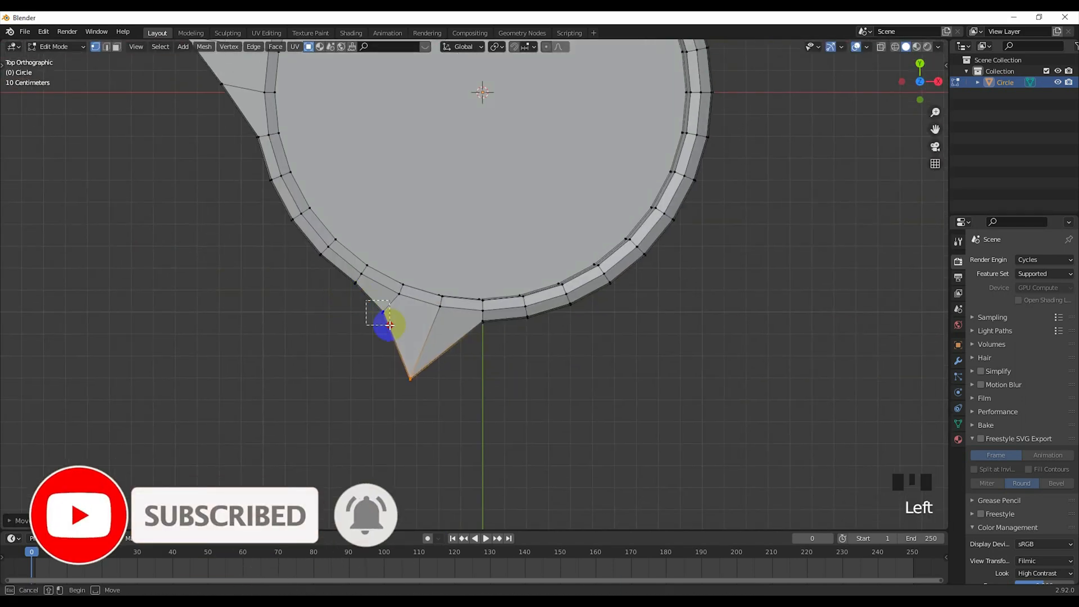
key("g")
left_click(494, 330)
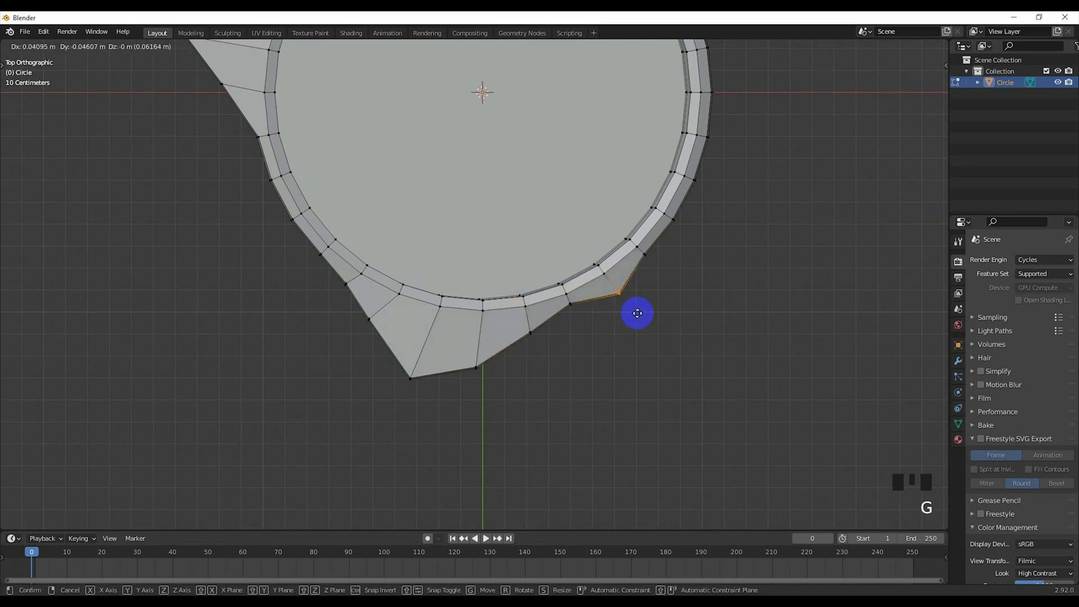
left_click(682, 293)
Pull an outer rim vertex outward between the left peak and the bottom spike to start a new point
scroll(612, 306, "down", 3)
key("KP_7")
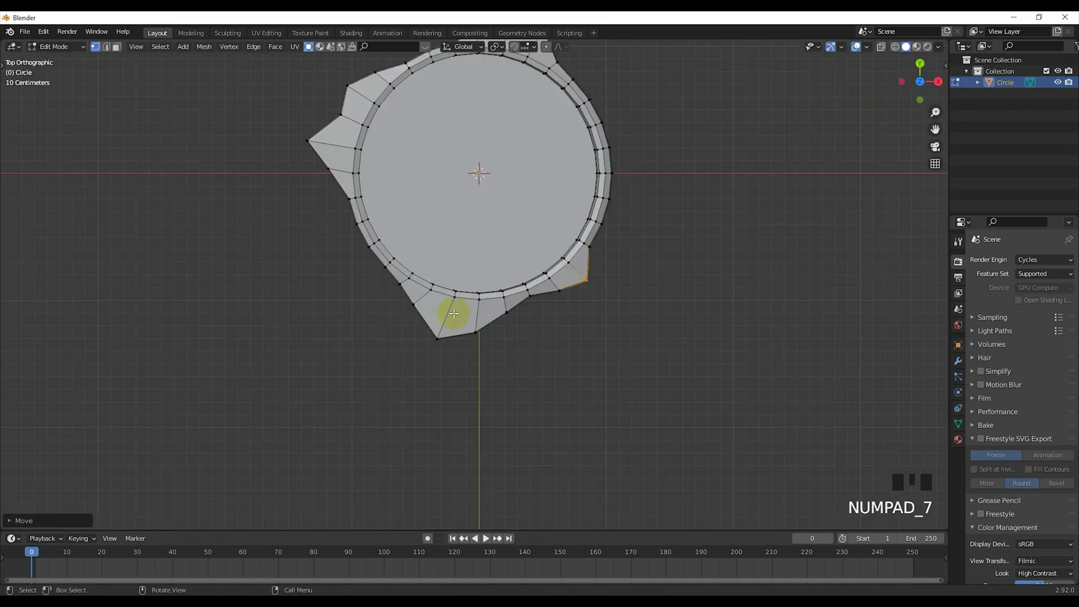
middle_click_drag(359, 344, 424, 349)
middle_click_drag(425, 350, 469, 292, "shift")
scroll(458, 295, "up", 2)
left_click(428, 300)
key("g")
left_click(420, 321)
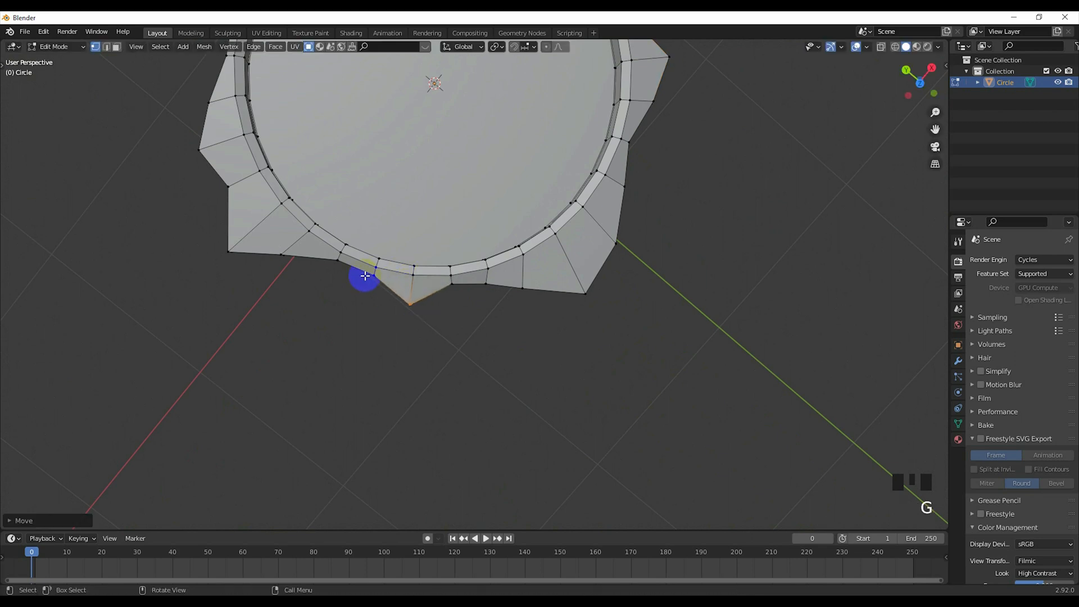
Extend the tip of the lower-left point and move its neighbouring rim vertices outward to broaden it
left_click(364, 278)
key("g")
left_click(394, 294)
key("g")
left_click(428, 342)
left_click(451, 302)
key("g")
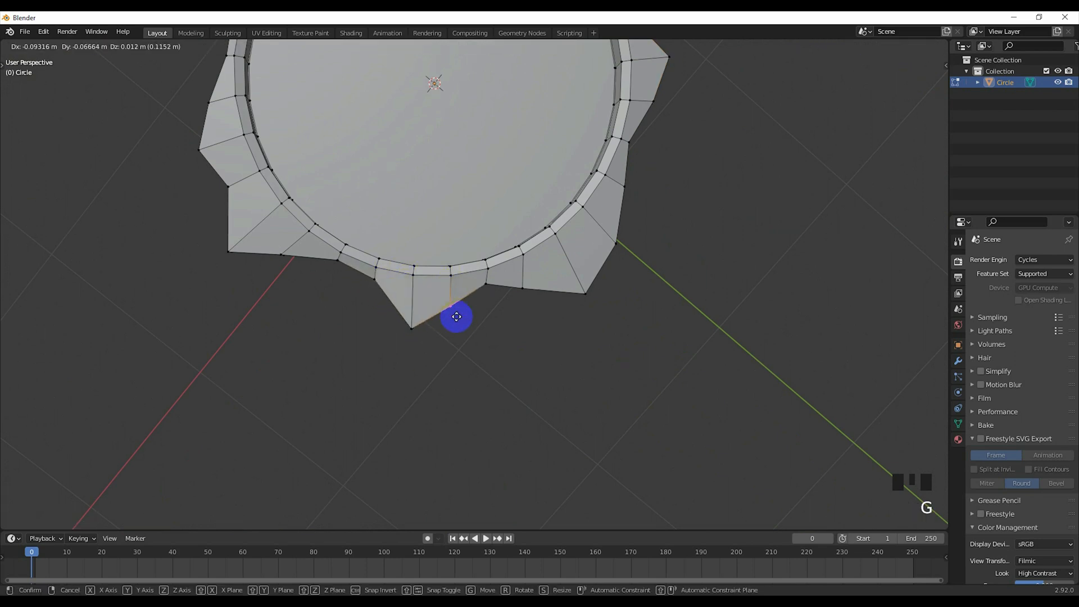
left_click(467, 330)
Pull two outer rim vertices on the disc's upper-right side outward to form a bump
middle_click_drag(350, 280, 415, 268)
scroll(415, 268, "down", 3)
scroll(415, 268, "up", 4)
key("KP_7")
left_click_drag(522, 195, 547, 224)
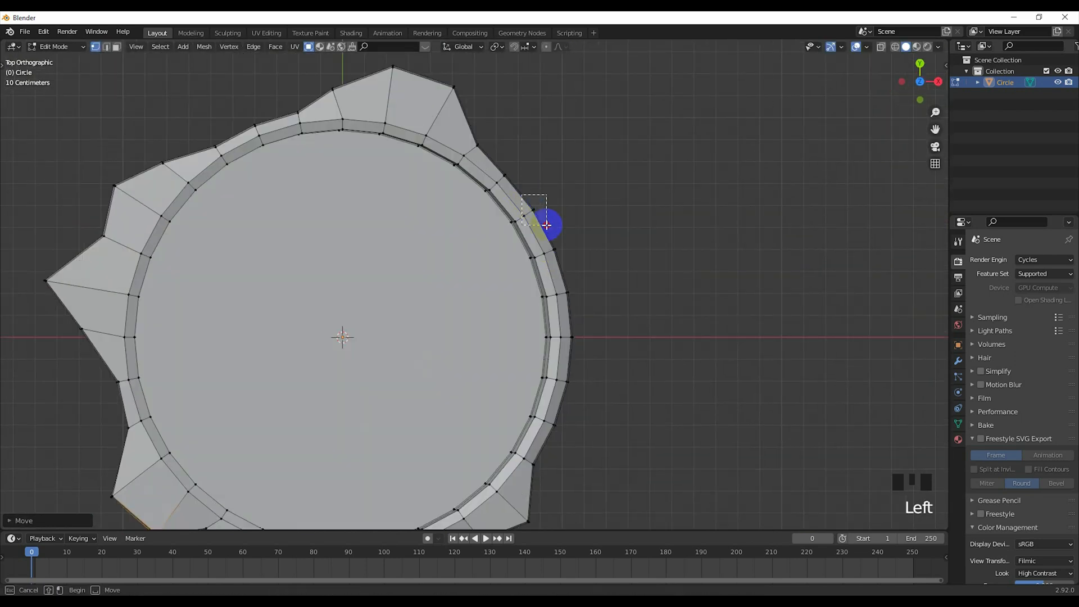
key("g")
left_click(598, 246)
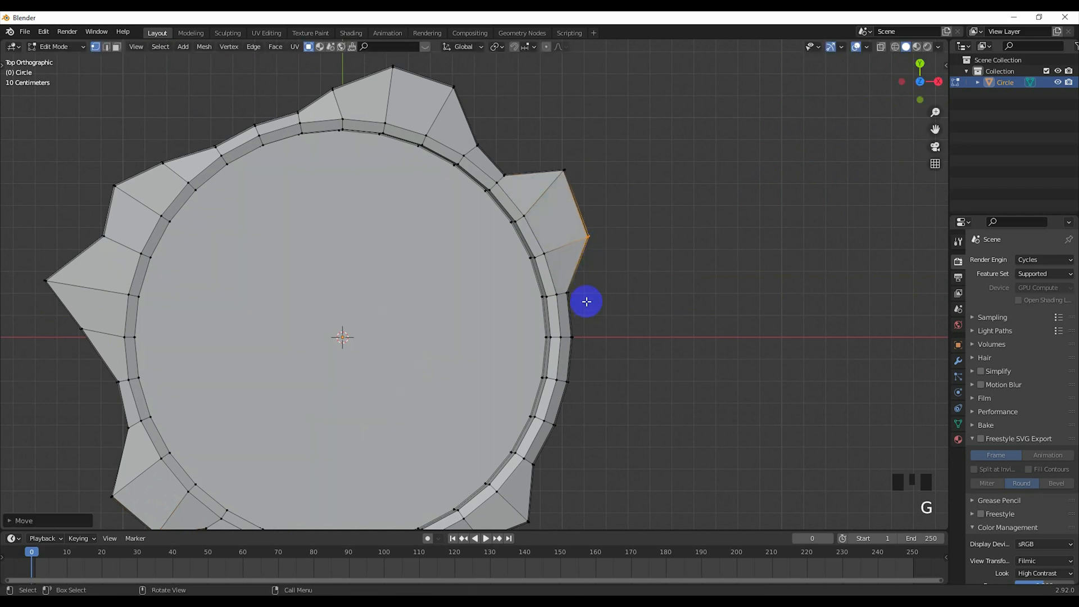
Pull the rim vertices on the disc's right side outward into a large bump and smooth its lower edge
left_click(564, 379)
key("g")
left_click(638, 405)
left_click(584, 341)
key("g")
left_click(644, 347)
left_click(564, 434)
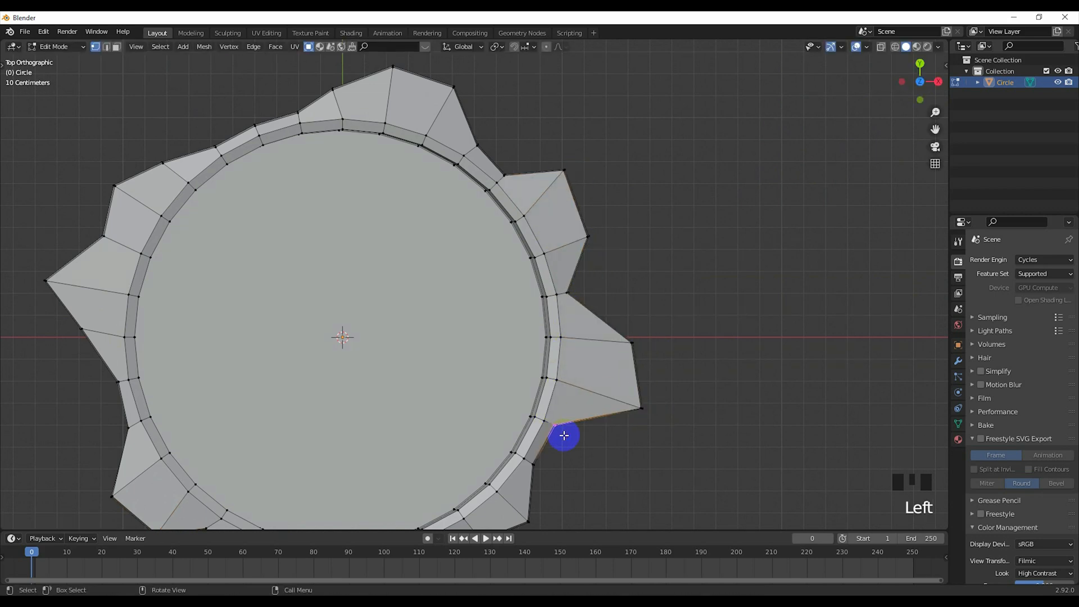
key("g")
Move the notch vertex between the two right-hand bumps outward and refine the upper bump's corner
left_click_drag(563, 276, 581, 307)
key("g")
left_click(600, 303)
left_click_drag(578, 204, 595, 248)
key("g")
left_click(603, 238)
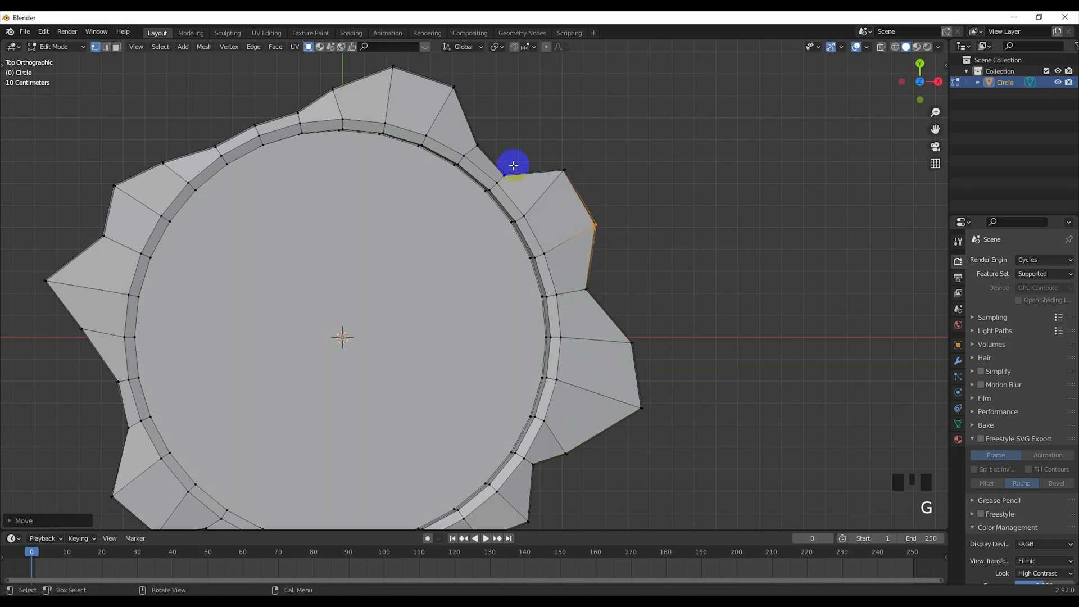
Pull the upper-left bump's corner vertices farther outward to make the bump larger
scroll(489, 165, "down", 1)
left_click_drag(249, 160, 262, 178)
key("g")
left_click(224, 188)
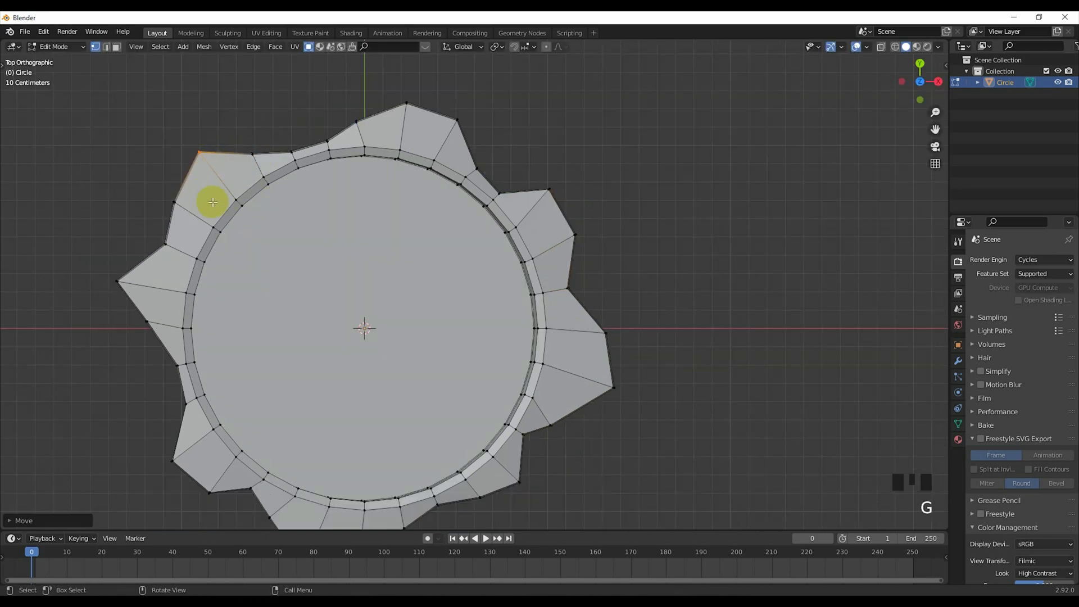
Move two vertices of the rim's middle loop outward into the top bump
middle_click_drag(212, 200, 454, 179)
scroll(526, 262, "up", 2)
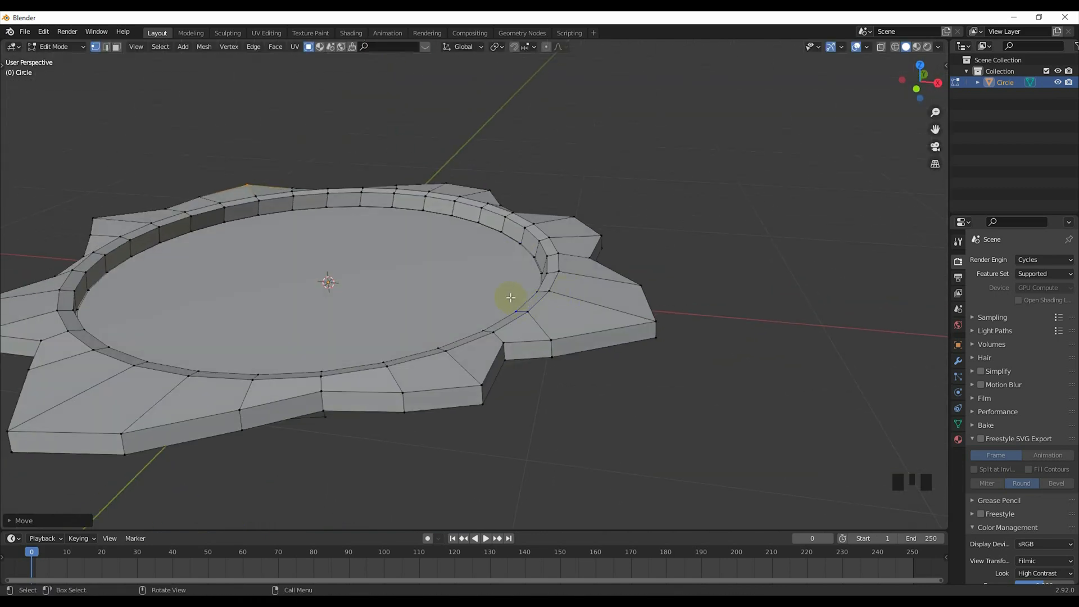
key("KP_7")
scroll(368, 120, "up", 3)
left_click(313, 231)
key("g")
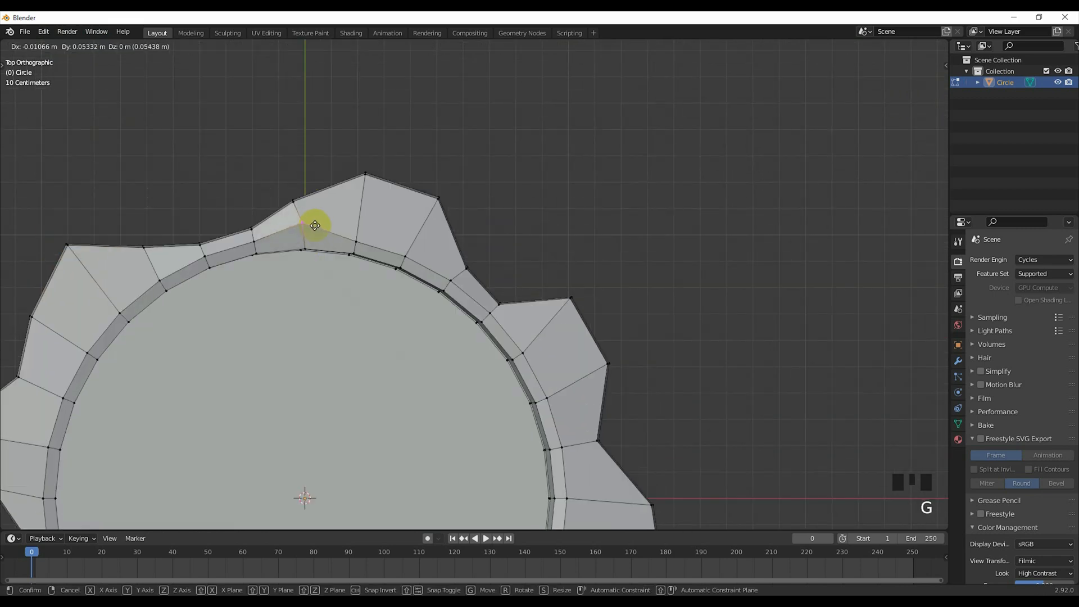
left_click(314, 225)
left_click(359, 245)
key("g")
left_click(369, 217)
Move the next two middle-loop vertices toward the top bump's right edge so the loop follows its outline
left_click(409, 260)
key("g")
left_click(428, 233)
left_click(461, 284)
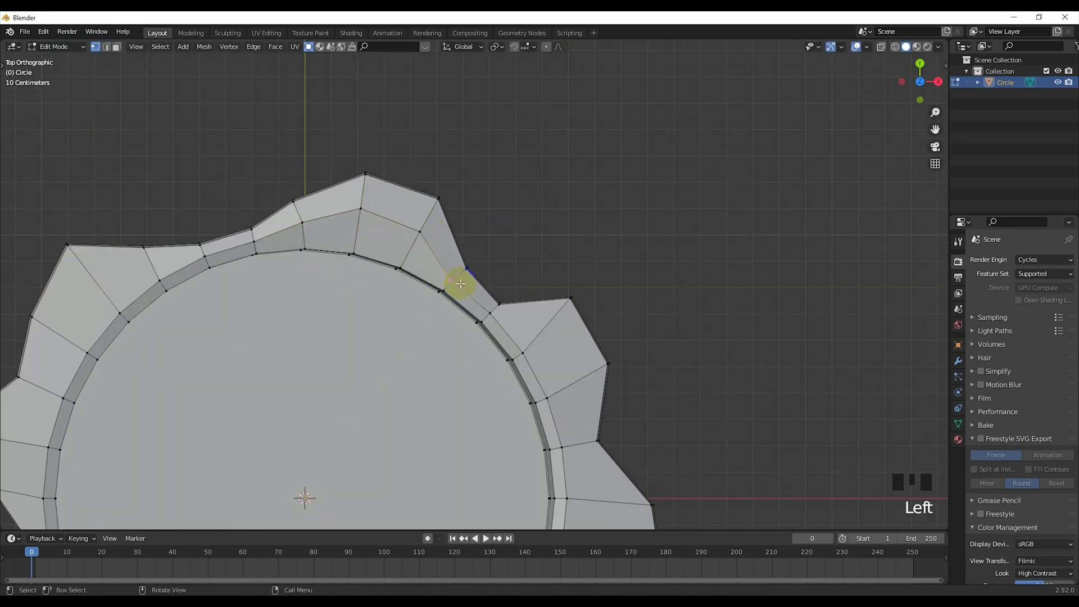
key("g")
left_click(462, 280)
Move the rim's middle-loop vertices outward into the upper-right bump so the loop follows the bump's outline
scroll(499, 331, "down", 3)
left_click(510, 321)
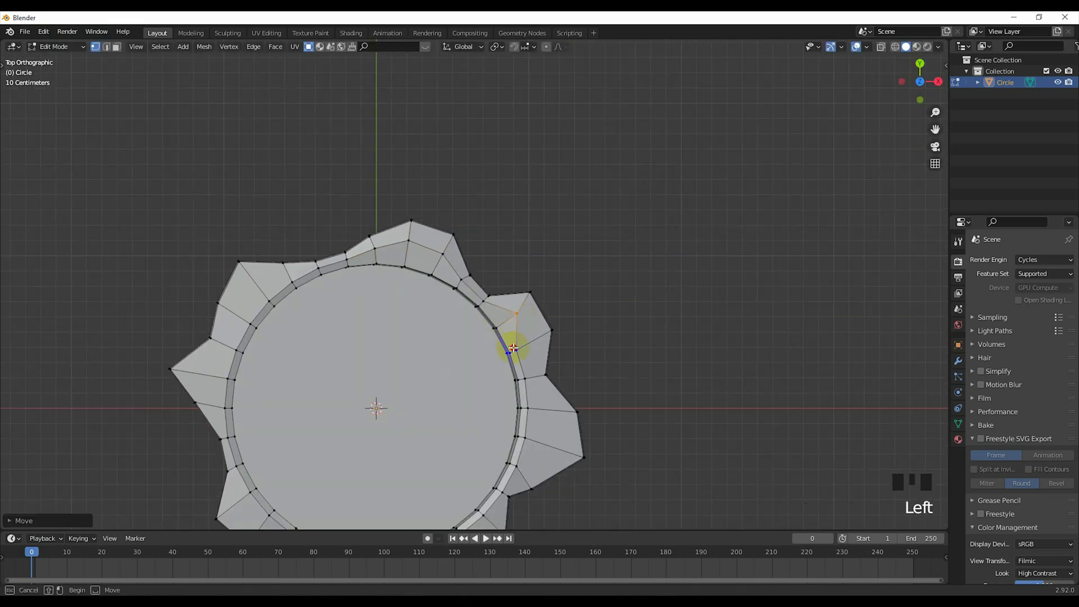
key("g")
left_click(540, 340)
key("g")
left_click(538, 377)
left_click_drag(524, 334, 544, 345)
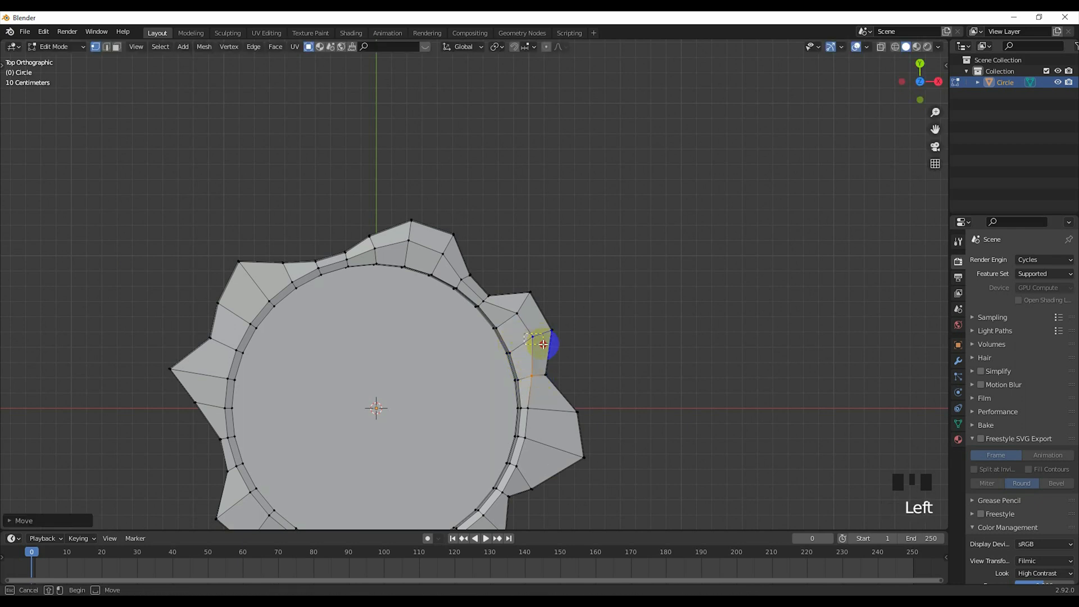
key("g")
left_click(540, 341)
Move the middle-loop vertices outward into the large bump on the rim's right side, including its lower edge
key("g")
left_click_drag(522, 402, 533, 443)
left_click(560, 415)
key("g")
left_click(564, 453)
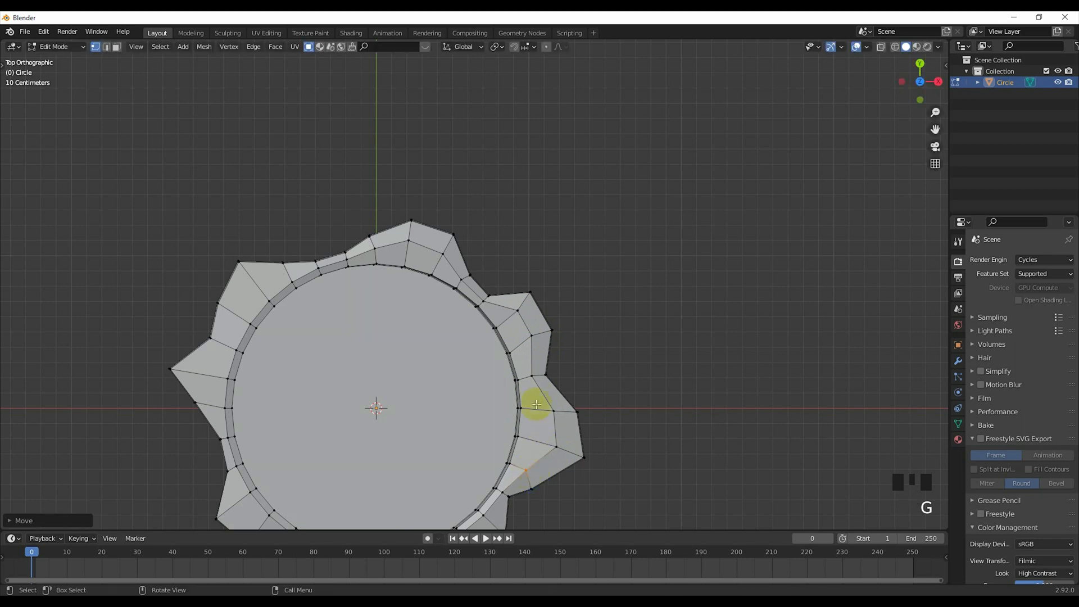
middle_click_drag(536, 405, 534, 388, "shift")
scroll(535, 337, "up", 4)
middle_click_drag(535, 330, 534, 356)
scroll(535, 360, "up", 2)
key("g")
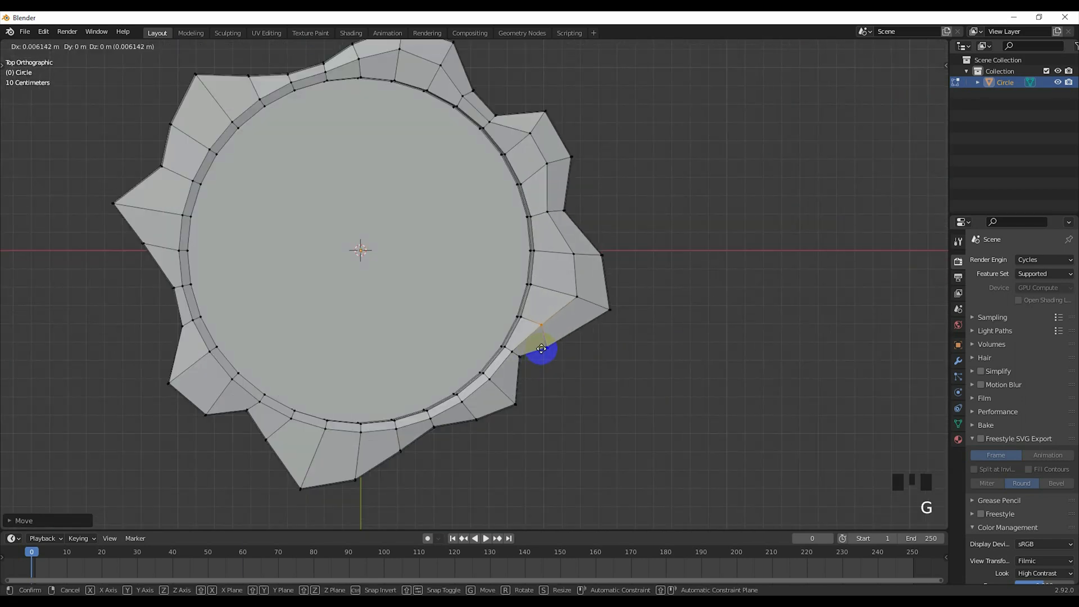
Move the middle-loop vertices outward into the small lower-right bump
left_click(465, 400)
key("g")
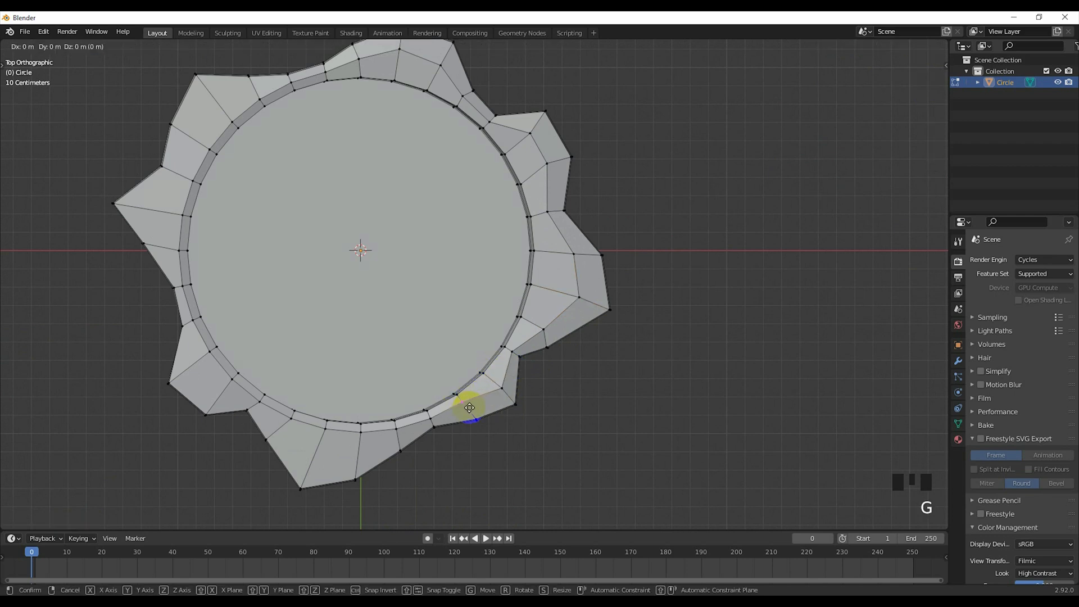
left_click(470, 405)
Move the middle-loop vertices along the rim's bottom outward so the loop follows the bottom bump
left_click(393, 429)
key("g")
left_click(398, 437)
key("g")
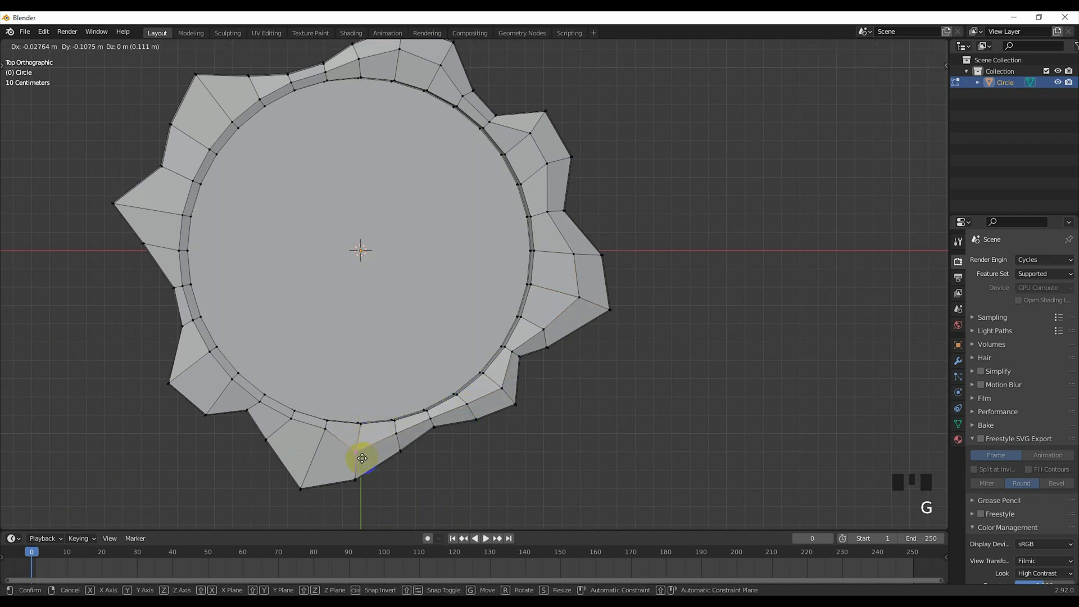
left_click(357, 453)
left_click(323, 433)
key("g")
left_click(309, 461)
left_click(298, 423)
key("g")
left_click(287, 433)
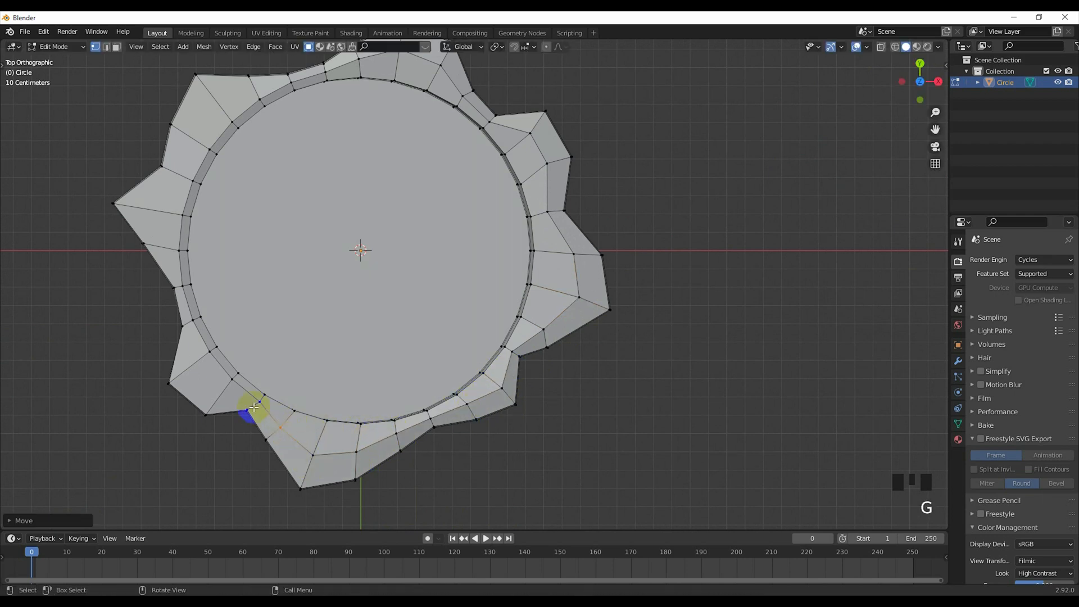
Move two middle-loop vertices outward into the lower-left bump
left_click(237, 381)
key("g")
left_click(228, 396)
left_click(214, 358)
key("g")
left_click(197, 373)
Move three middle-loop vertices outward into the pointed bump on the rim's left side
left_click(180, 259)
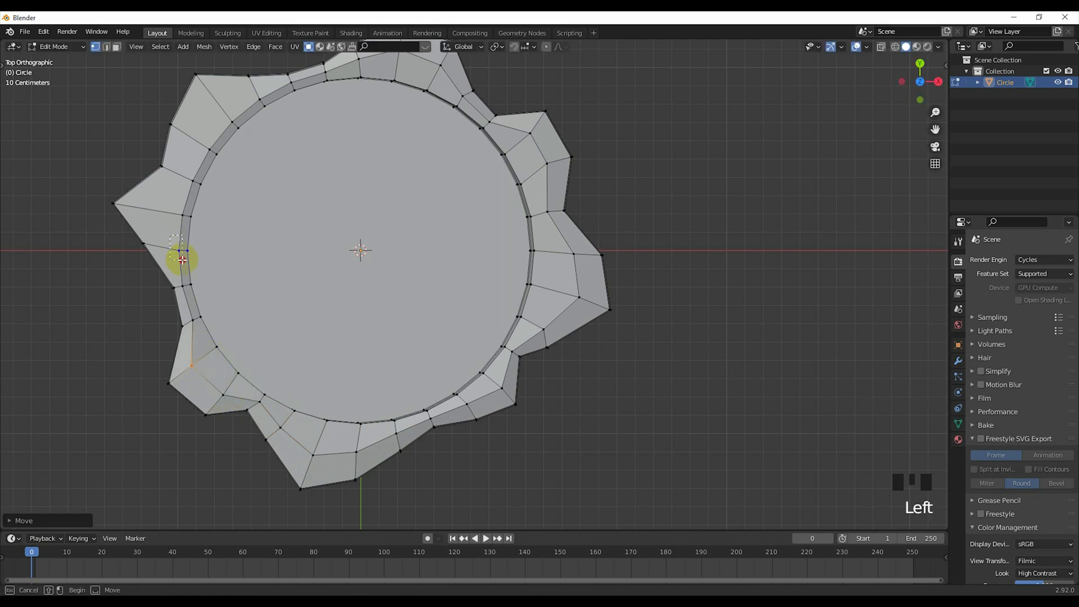
key("g")
left_click(167, 252)
left_click(180, 217)
key("g")
left_click(147, 208)
left_click(196, 182)
left_click(178, 177)
Move the middle-loop vertices outward into the upper-left bump to match its outline
left_click(206, 140)
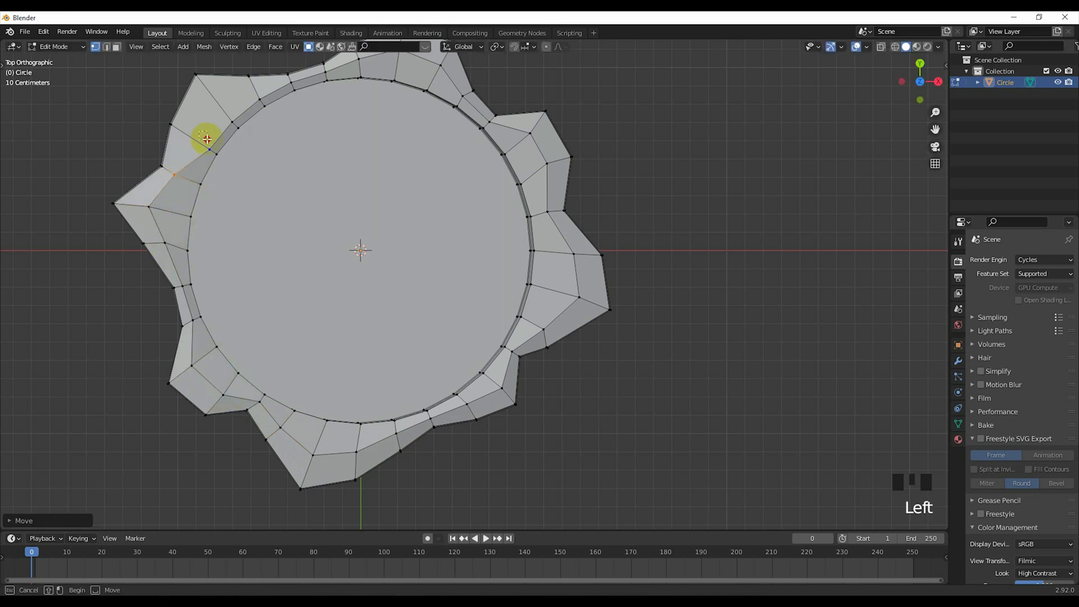
key("g")
left_click(187, 130)
left_click(230, 122)
key("g")
left_click(216, 103)
middle_click_drag(249, 95, 232, 146, "shift")
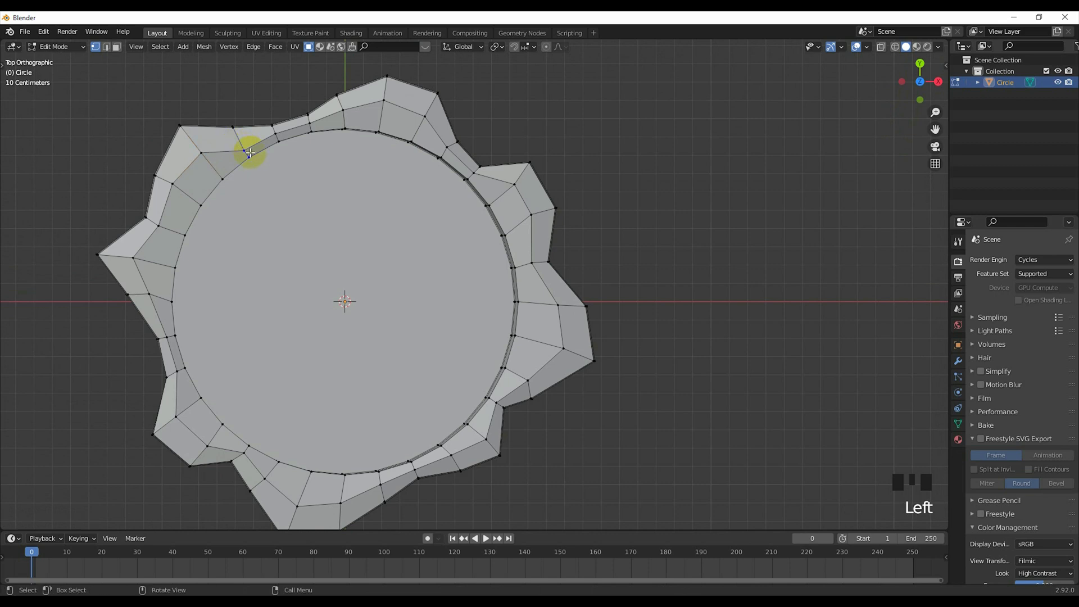
left_click(274, 161)
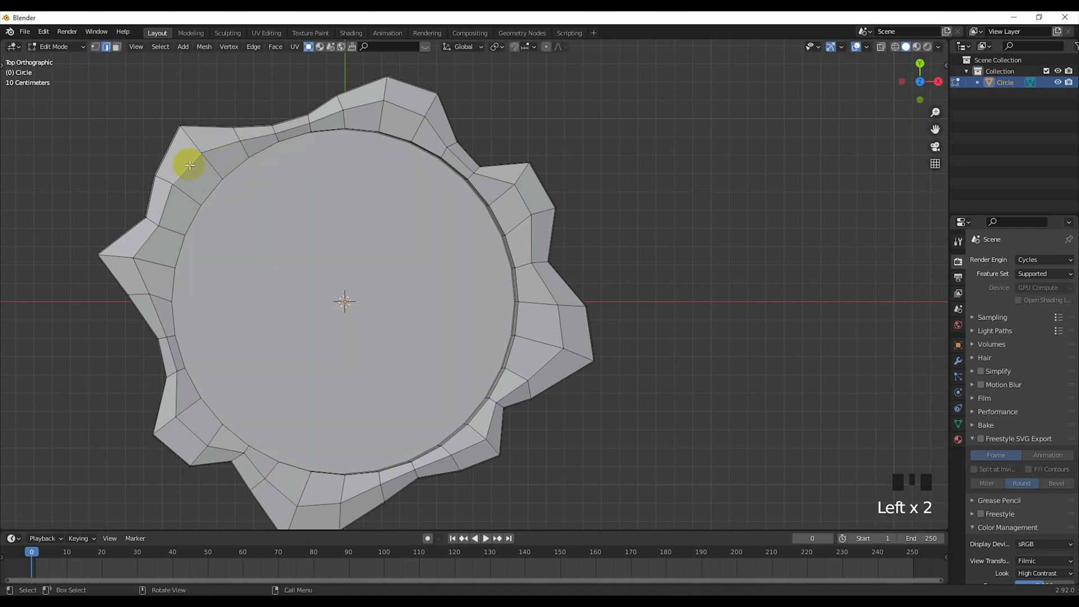
Raise the rim's middle edge loop to form a crest and scale the loop
middle_click_drag(189, 164, 386, 242)
key("g")
left_click(512, 184)
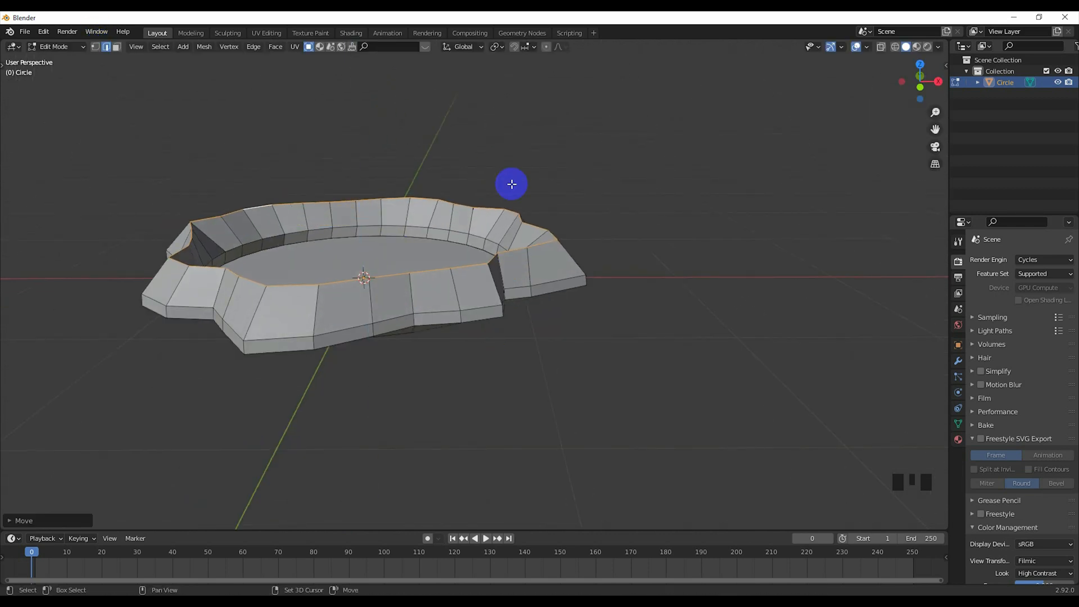
key("s")
left_click(583, 273)
Scale another edge loop of the rim, then add a loop cut around the outer wall and scale it
middle_click_drag(584, 274, 426, 319)
left_click(479, 297)
key("s")
left_click(513, 326)
key("ctrl+r")
key("s")
left_click(484, 309)
key("s")
left_click(610, 272)
Leave mesh editing and add a Subdivision Surface modifier with 2 viewport levels to the disc
key("Tab")
scroll(426, 320, "down", 3)
key("KP_7")
left_click(958, 361)
left_click(1012, 259)
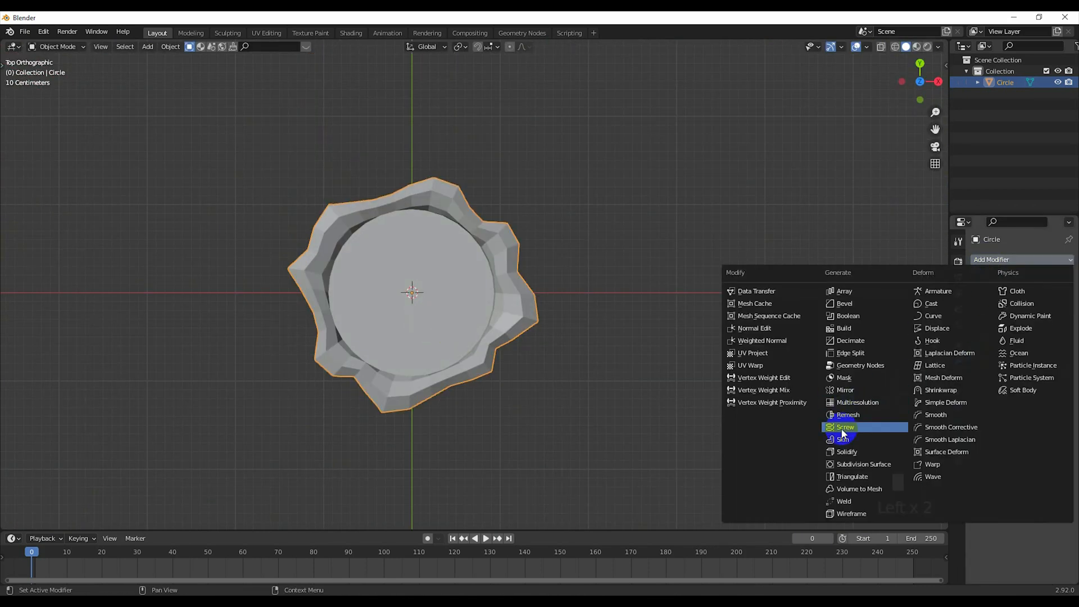
left_click(844, 449)
Return to mesh editing and lower the rim's crest edge loop along the Z axis
scroll(675, 346, "up", 2)
middle_click_drag(545, 316, 542, 285)
key("KP_1")
key("Tab")
key("g")
key("z")
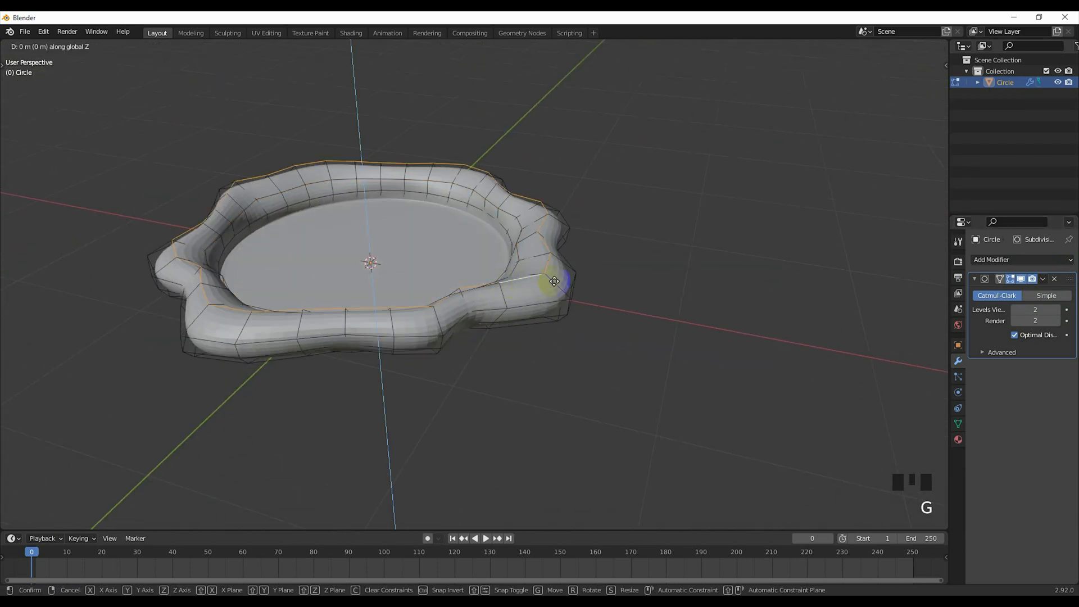
left_click(549, 357)
Select a neighbouring edge loop of the rim, move it along the Z axis and scale it
middle_click_drag(548, 356, 487, 315)
left_click(498, 279, "alt")
key("g")
key("z")
left_click(543, 347)
key("s")
left_click(554, 352)
key("g")
key("z")
left_click(478, 323)
Select another edge loop around the rim, scale it and adjust its height along Z
left_click(456, 291)
left_click(457, 291, "alt")
key("s")
left_click(479, 314)
key("g")
key("z")
left_click(492, 263)
Rescale the rim's edge loops to refine the rounded profile
middle_click_drag(497, 242, 481, 281)
key("s")
left_click(519, 273)
key("s")
left_click(494, 280)
middle_click_drag(481, 211, 360, 236, "shift")
scroll(405, 275, "up", 2)
middle_click_drag(404, 275, 249, 271)
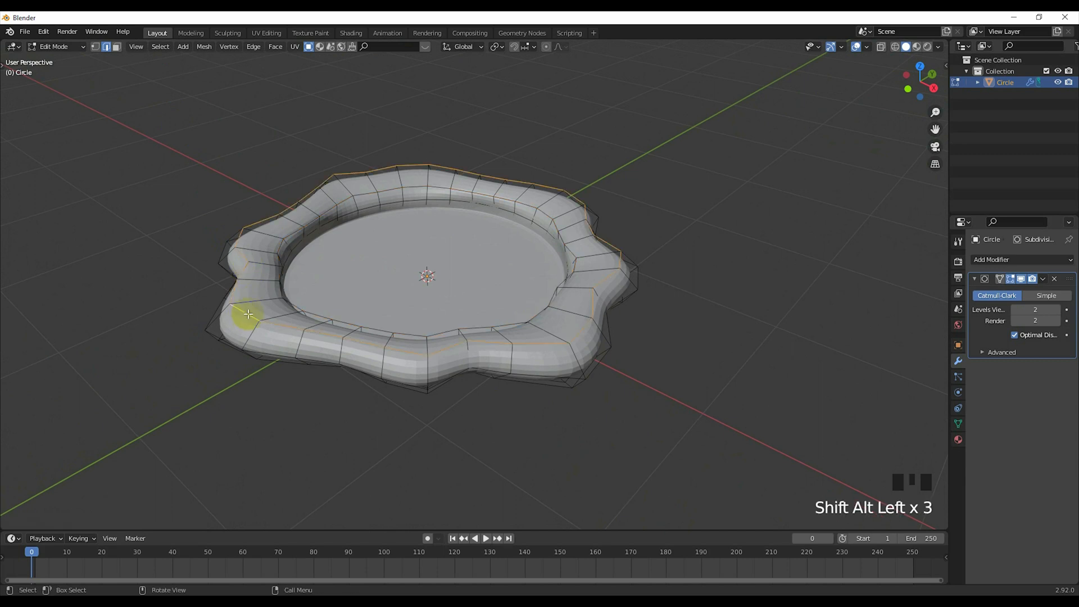
key("alt+z")
key("super+g")
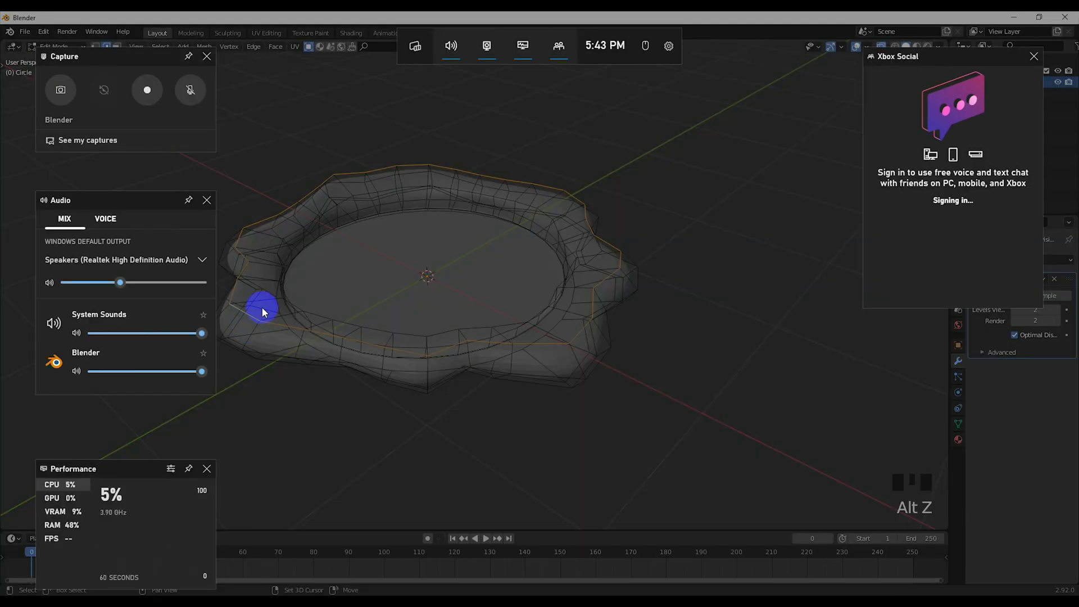
left_click(290, 286)
key("alt+z")
Adjust the height of the rim's topmost edge loop along Z in front view
scroll(483, 464, "up", 1)
middle_click_drag(484, 458, 520, 446)
key("KP_1")
scroll(531, 439, "up", 2)
key("g")
key("z")
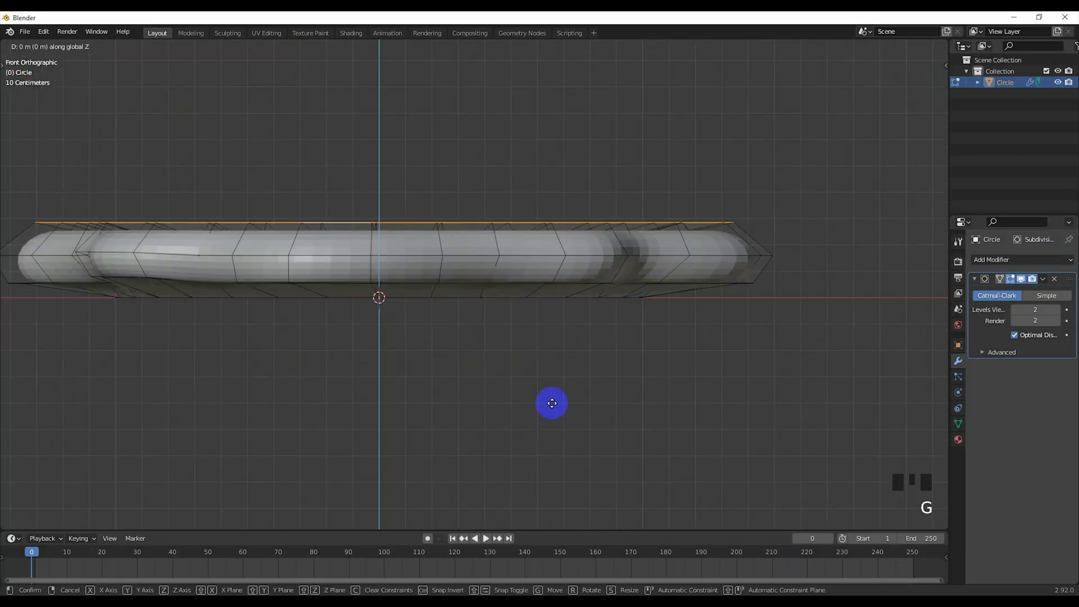
left_click(554, 407)
Select the crest vertices at the tips of the rim's bumps and raise them into peaks
middle_click_drag(567, 385, 566, 412)
scroll(565, 412, "down", 1)
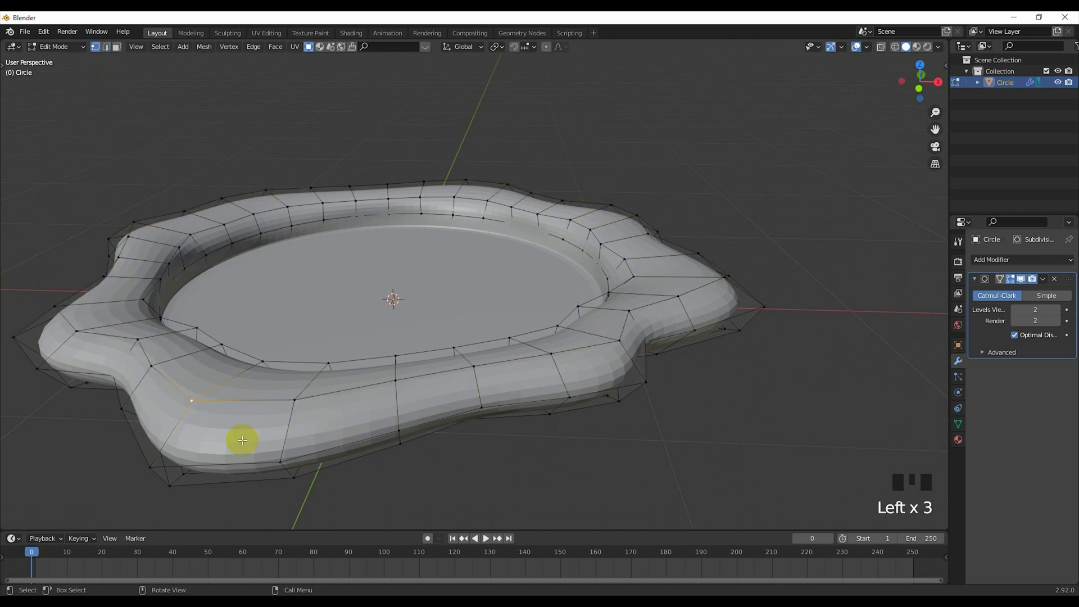
middle_click_drag(243, 441, 234, 446)
scroll(234, 446, "down", 2)
key("KP_7")
middle_click_drag(360, 422, 348, 377, "shift")
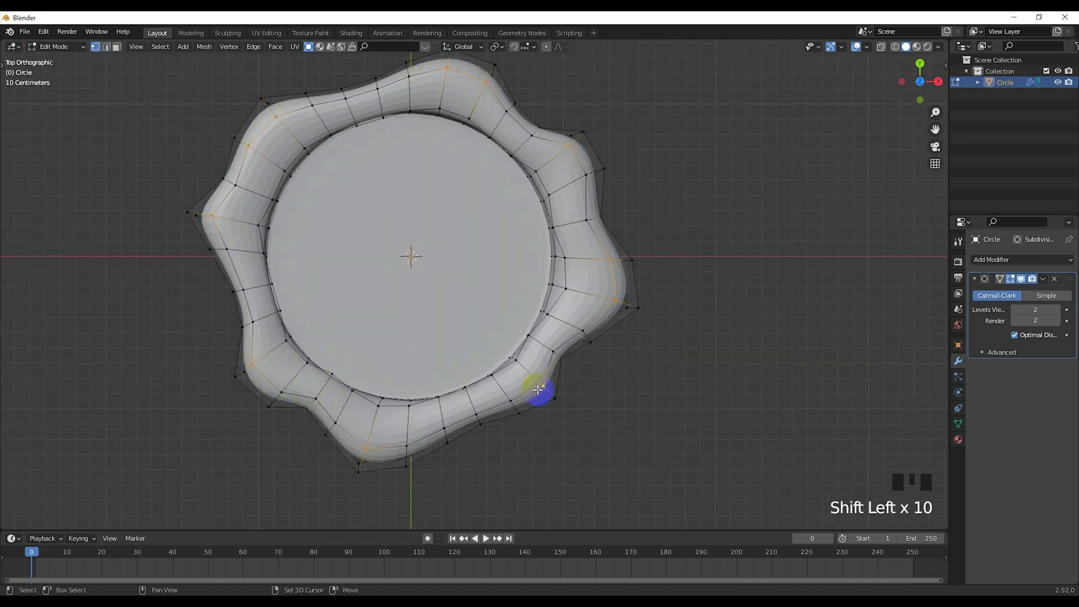
key("KP_1")
key("g")
left_click(525, 284)
middle_click_drag(525, 285, 504, 320)
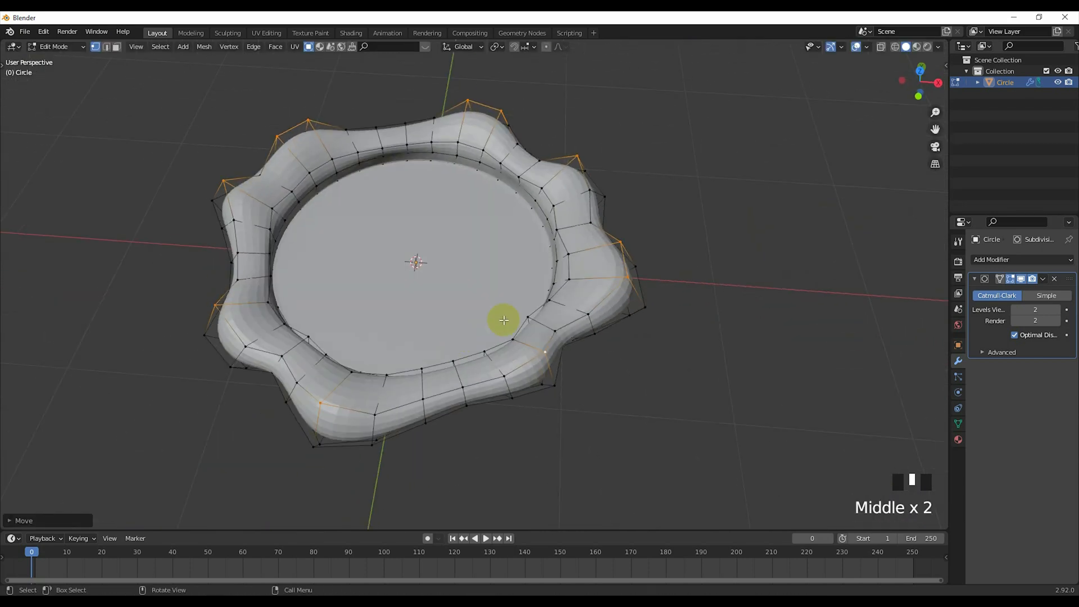
Add a loop cut just inside the rim's crest and raise its vertices at the bumps along Z
key("ctrl+r")
left_click(586, 278)
middle_click_drag(598, 281, 248, 202)
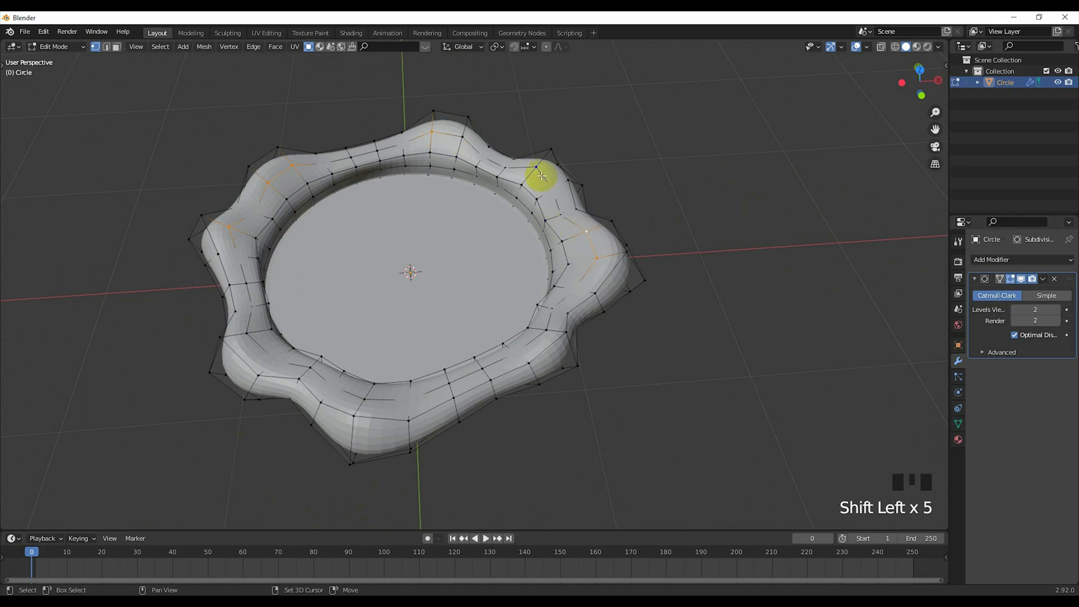
middle_click_drag(445, 413, 414, 344)
key("g")
key("z")
left_click(443, 327)
Select the rim's upper and inner edge loops together and rescale them to adjust the rim's width
scroll(427, 337, "down", 2)
left_click(552, 289)
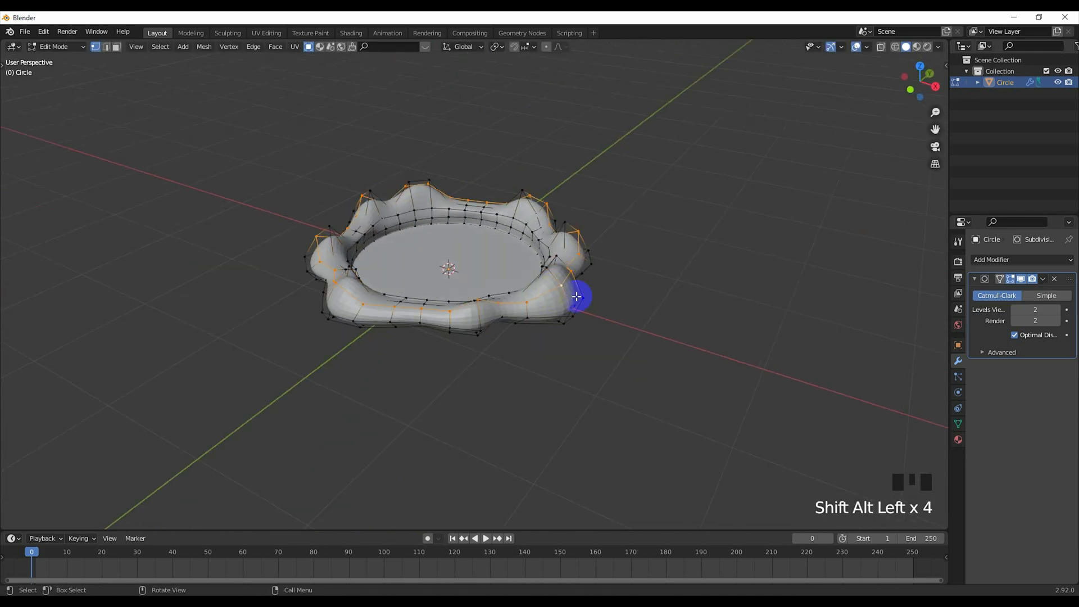
key("s")
key("g")
key("s")
left_click(596, 329)
Lower the crest vertices in the first dips between the rim's bumps along Z
middle_click_drag(595, 331, 510, 333)
scroll(483, 342, "up", 3)
key("g")
key("z")
left_click(524, 354)
left_click(418, 324)
key("g")
key("z")
left_click(441, 378)
middle_click_drag(439, 380, 366, 362)
left_click(424, 285)
key("g")
key("z")
left_click(471, 341)
Continue around the rim, lowering the crest vertices in the remaining dips between bumps along Z
middle_click_drag(485, 345, 581, 313)
key("g")
key("z")
left_click(428, 308)
left_click(440, 292)
key("g")
key("z")
left_click(475, 325)
left_click(581, 297)
key("g")
key("z")
left_click(489, 325)
Select the outer-side vertices beneath the dips between bumps and lower them along Z
middle_click_drag(663, 323, 606, 331)
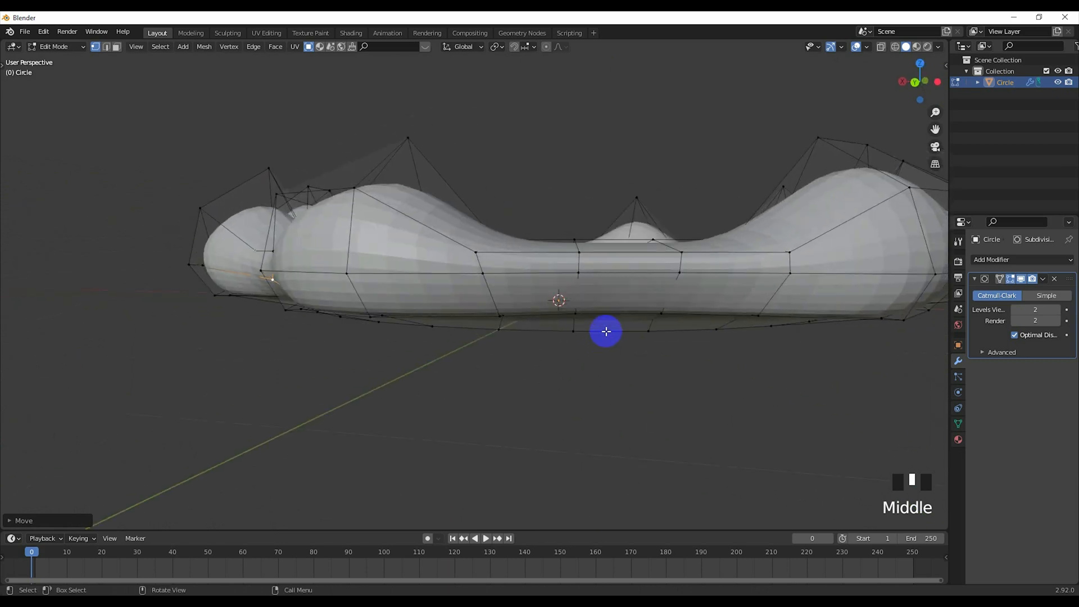
left_click(774, 279, "shift")
key("g")
key("z")
left_click(720, 291)
middle_click_drag(720, 292, 413, 281)
left_click(403, 283)
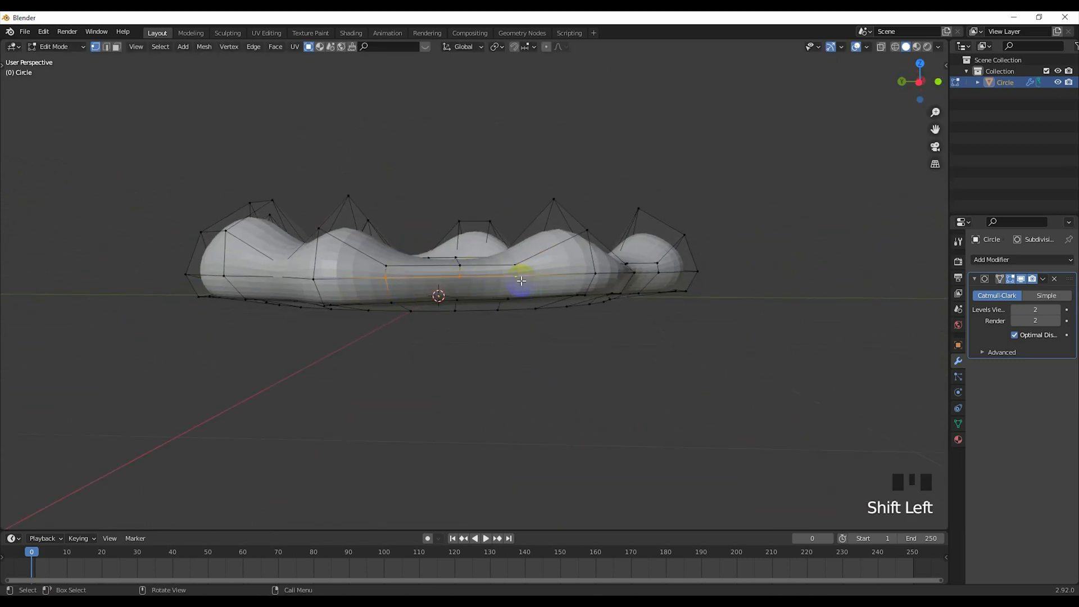
key("g")
key("z")
left_click(520, 299)
middle_click_drag(520, 299, 488, 303)
left_click(510, 306)
In Object Mode, rescale the whole disc along Z and apply Shade Smooth
key("Tab")
mouse_move(559, 304)
middle_mouse_down()
mouse_move(574, 325)
mouse_move(459, 374)
mouse_move(486, 344)
mouse_move(482, 299)
middle_mouse_up()
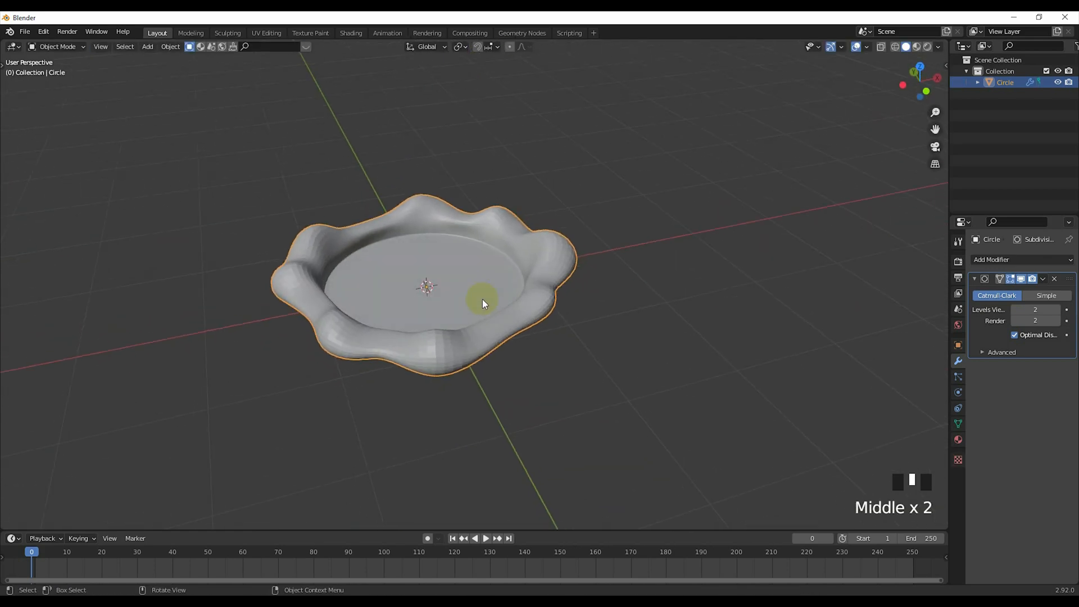
scroll(482, 300, "up", 2)
middle_click_drag(655, 358, 596, 333)
key("s")
key("z")
left_click(595, 334)
right_click(497, 304)
left_click(497, 304)
Select the rim's inner-slope vertices between the bumps in Edit Mode, then scale and move them to refine the inner profile
mouse_move(469, 240)
middle_mouse_down()
mouse_move(497, 305)
mouse_move(638, 269)
mouse_move(537, 253)
middle_mouse_up()
scroll(537, 253, "down", 1)
key("Tab")
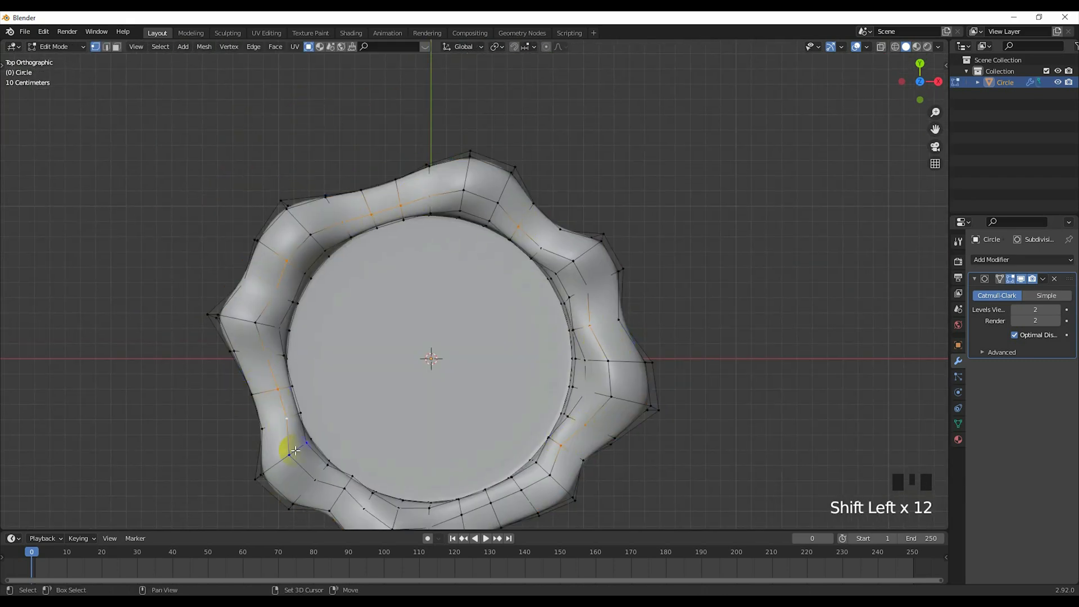
left_click(663, 454)
middle_click_drag(663, 453, 619, 309)
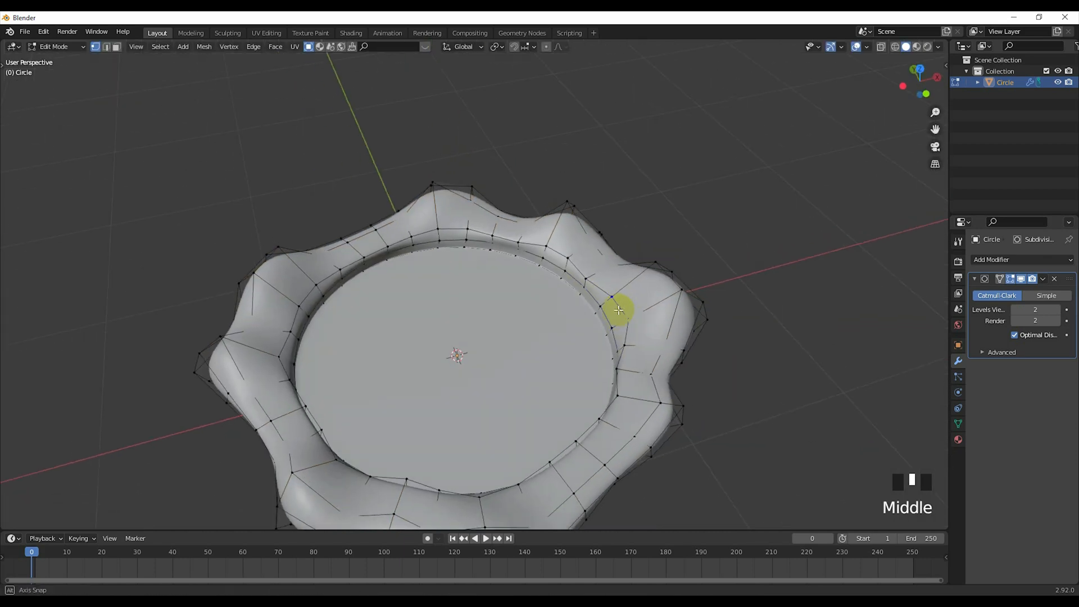
key("s")
left_click(654, 331)
middle_click_drag(630, 388, 624, 373)
key("g")
left_click(623, 355)
key("Tab")
left_click(751, 365)
middle_click_drag(750, 365, 733, 375)
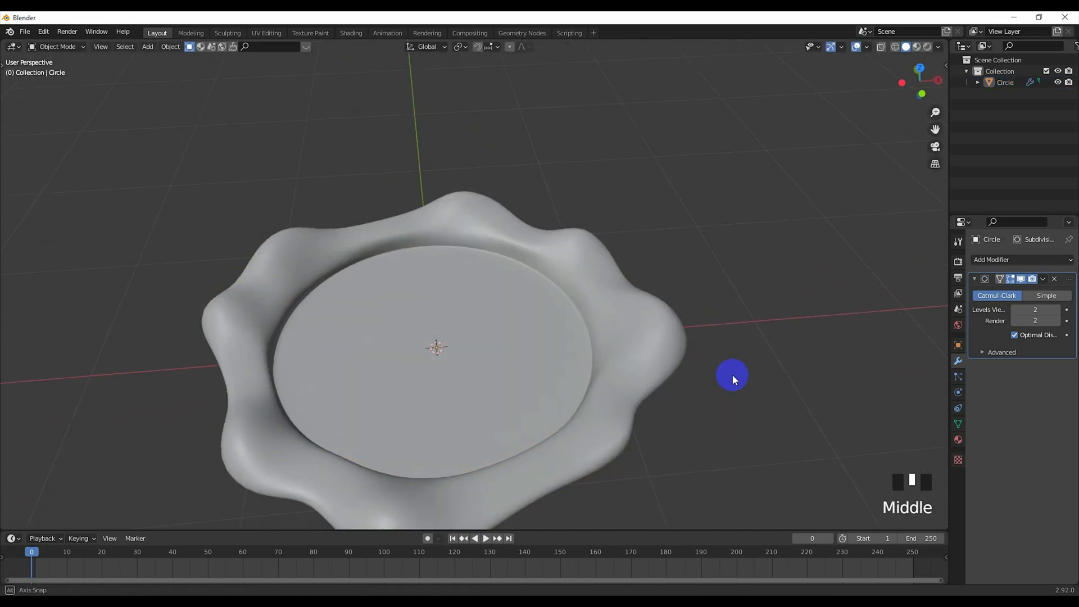
Adjust the heights of the inner-slope vertices at the rim's bumps along Z
scroll(631, 387, "down", 3)
middle_click_drag(632, 387, 422, 332, "shift")
key("Tab")
scroll(384, 319, "up", 2)
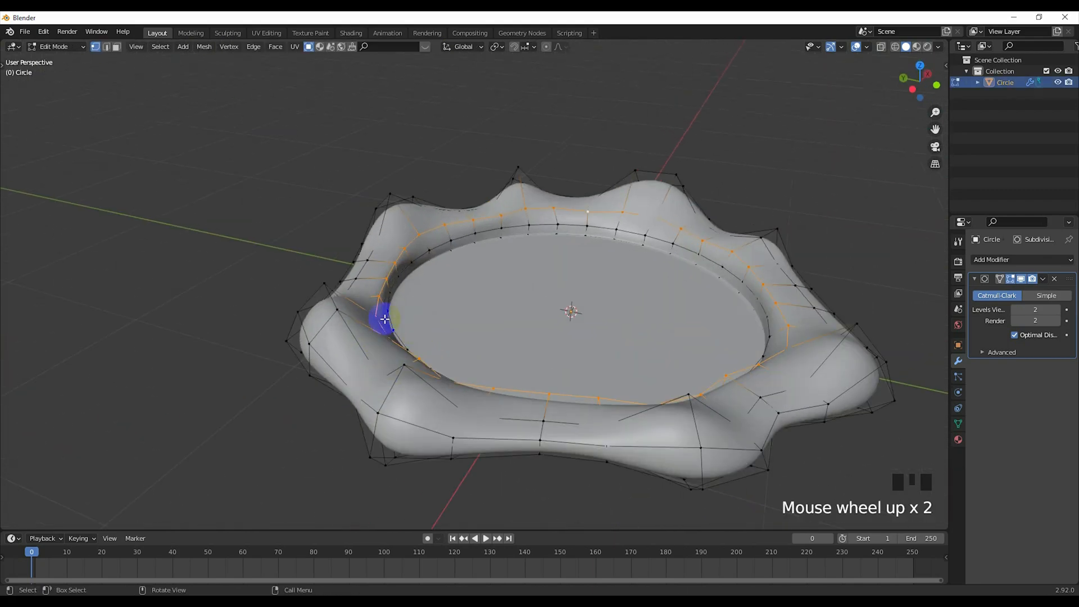
left_click(410, 379)
key("g")
key("z")
left_click(411, 396)
middle_click_drag(593, 393, 523, 409)
left_click(625, 449)
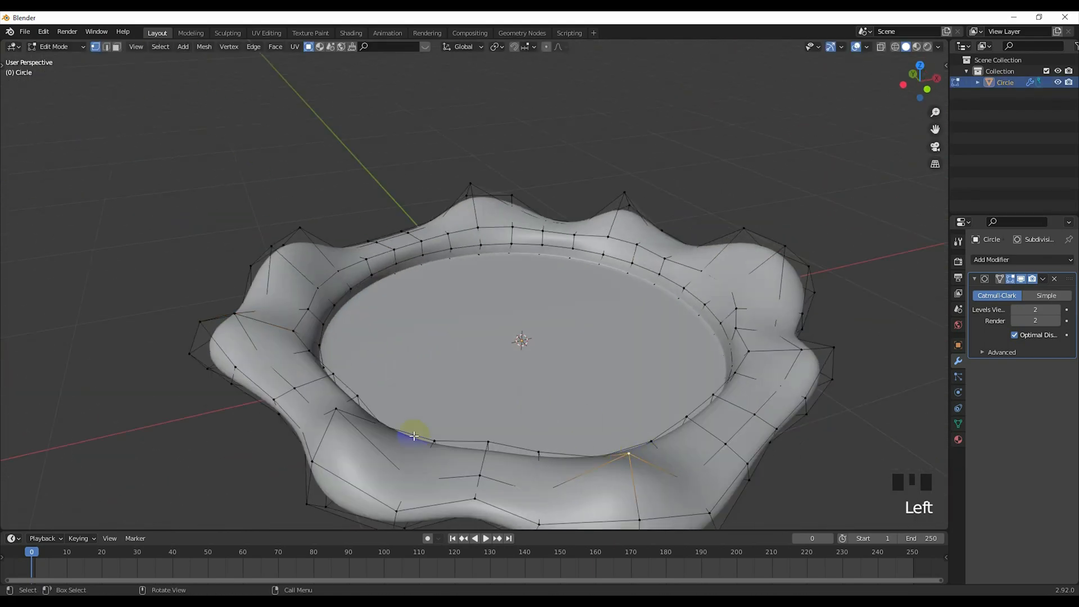
left_click(345, 417, "shift")
key("g")
key("z")
left_click(512, 406)
Raise the inner-slope vertices on the low stretch between two bumps along Z, about 0.06 m for the last pair
middle_click_drag(750, 395, 658, 384)
left_click(423, 429)
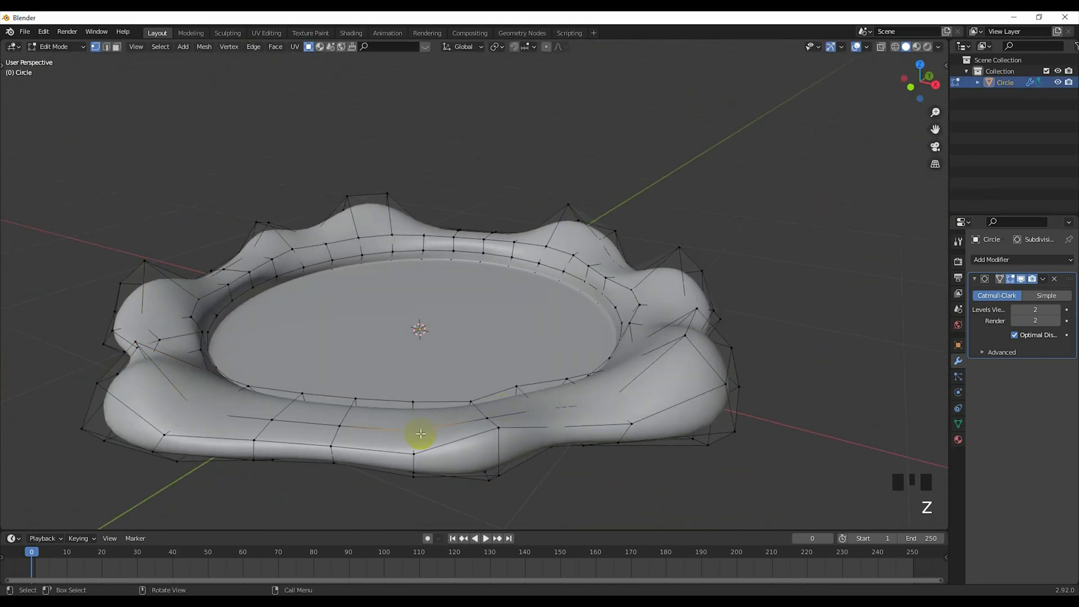
key("g")
key("z")
left_click(417, 412)
key("g")
key("z")
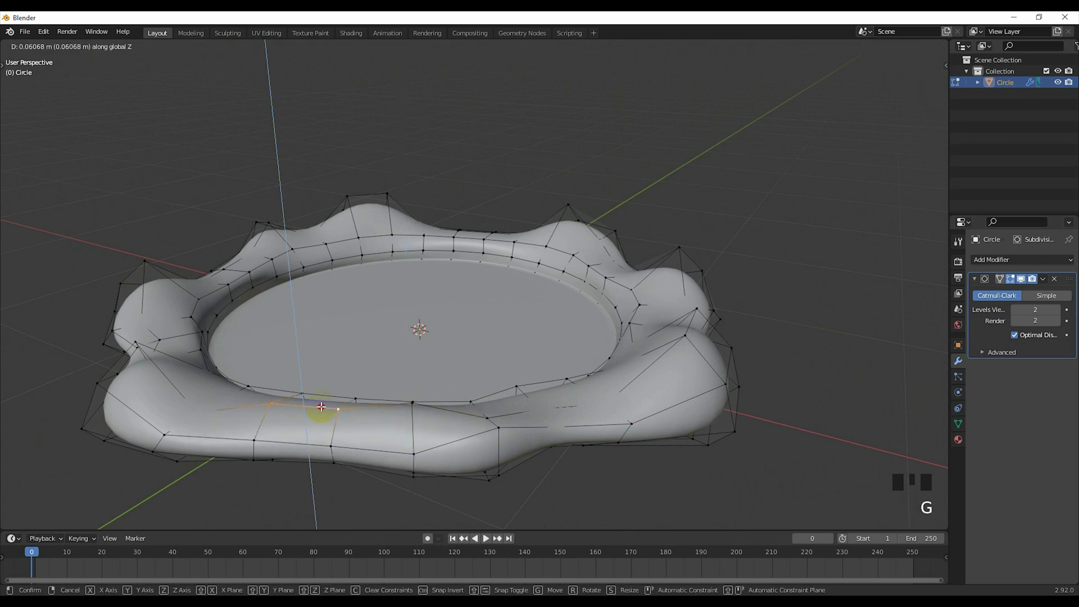
left_click(323, 412)
Examine the smoothed rim's outline from above in Object Mode
middle_click_drag(568, 391, 448, 381)
middle_click_drag(495, 284, 585, 363)
scroll(521, 294, "up", 2)
key("Tab")
scroll(519, 333, "up", 2)
scroll(518, 333, "down", 1)
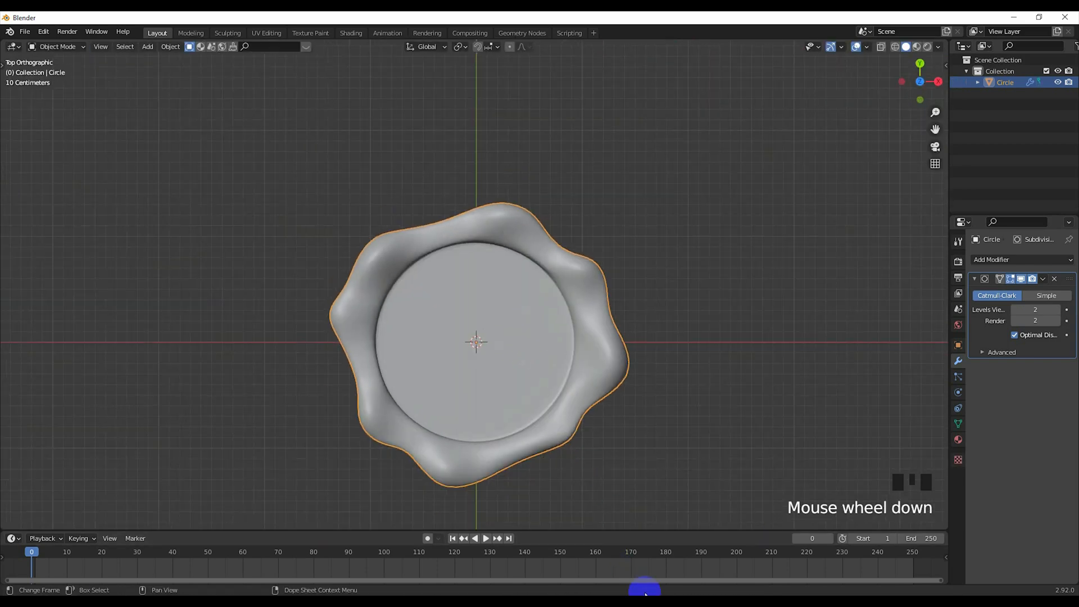
scroll(503, 393, "up", 2)
middle_click_drag(503, 467, 477, 444)
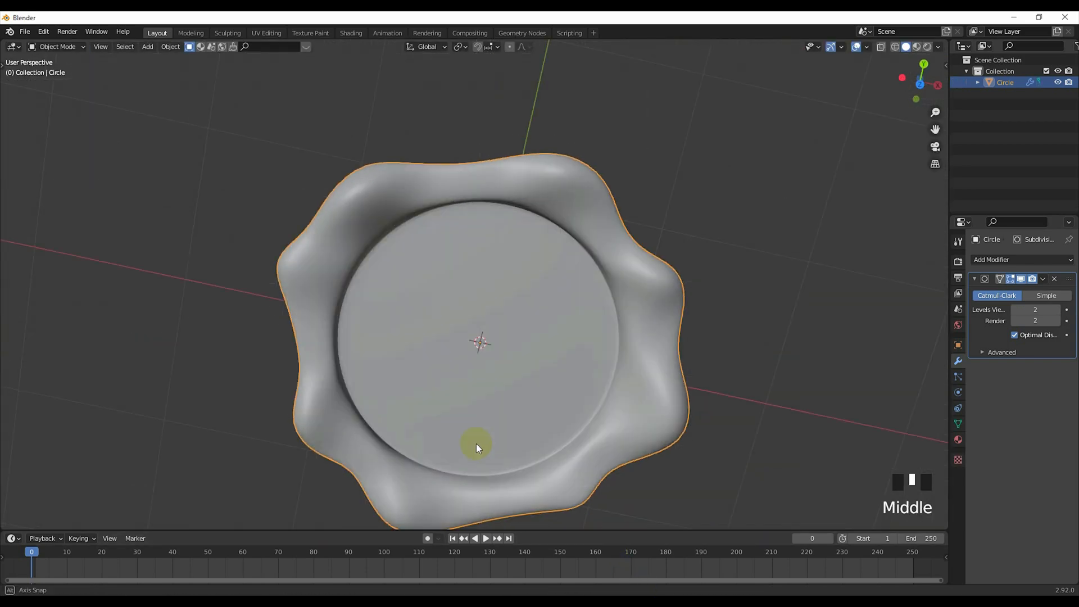
In top view with X-ray enabled, move the outer vertices inward in the dip at the rim's upper edge
left_click(920, 81)
key("Tab")
scroll(478, 281, "down", 2)
scroll(456, 233, "up", 2)
middle_click_drag(457, 233, 460, 258, "shift")
left_click(880, 43)
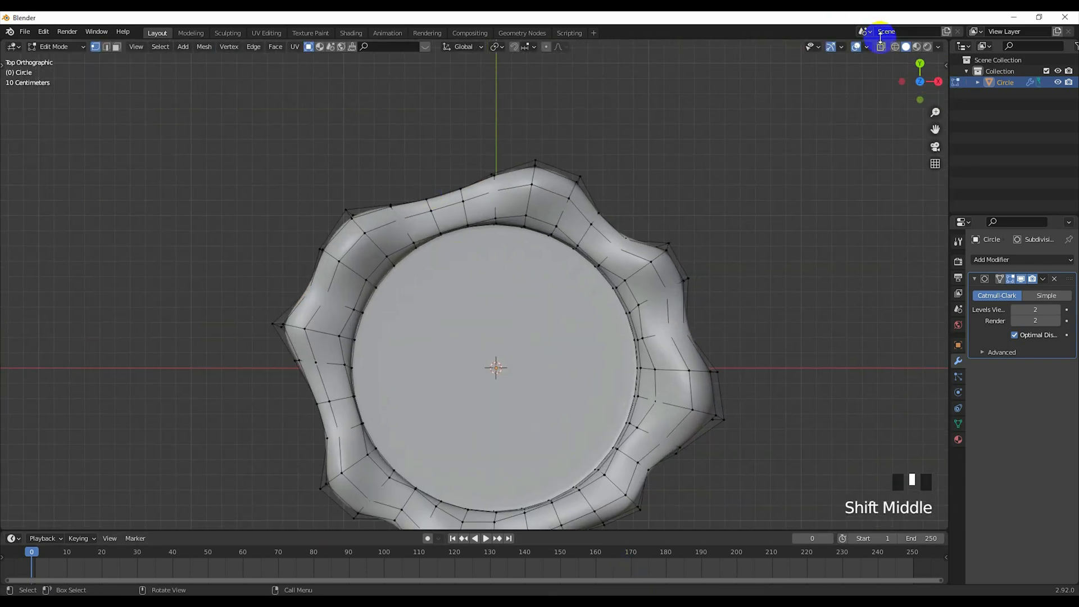
left_click(99, 44)
key("g")
left_click(446, 185)
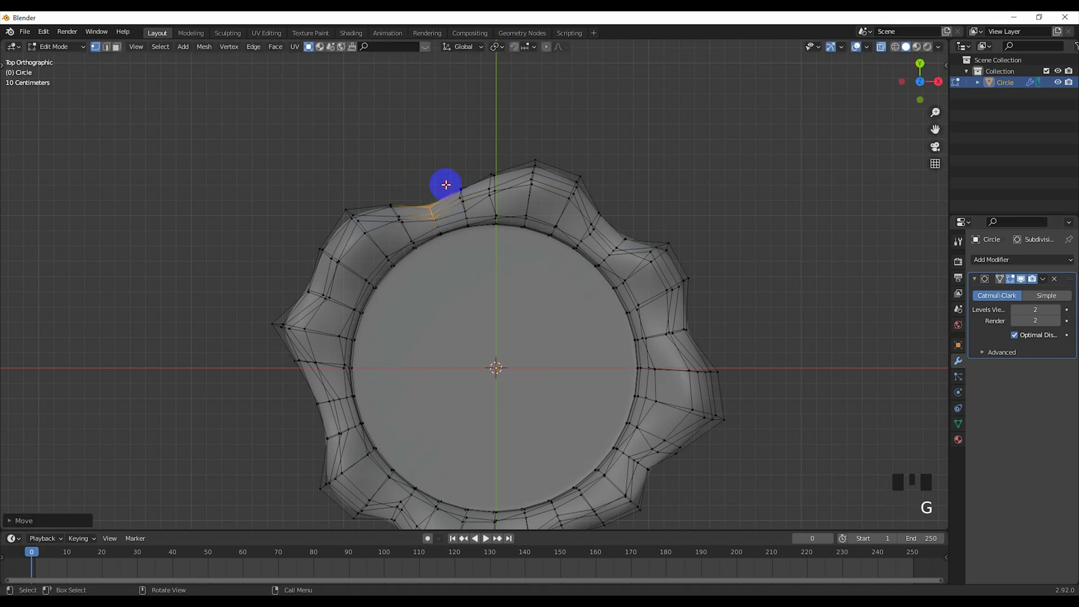
left_click(472, 214)
Box-select the rim vertices in the upper-right dip and move them inward to deepen it
left_click_drag(590, 211, 605, 235)
key("g")
left_click(600, 228)
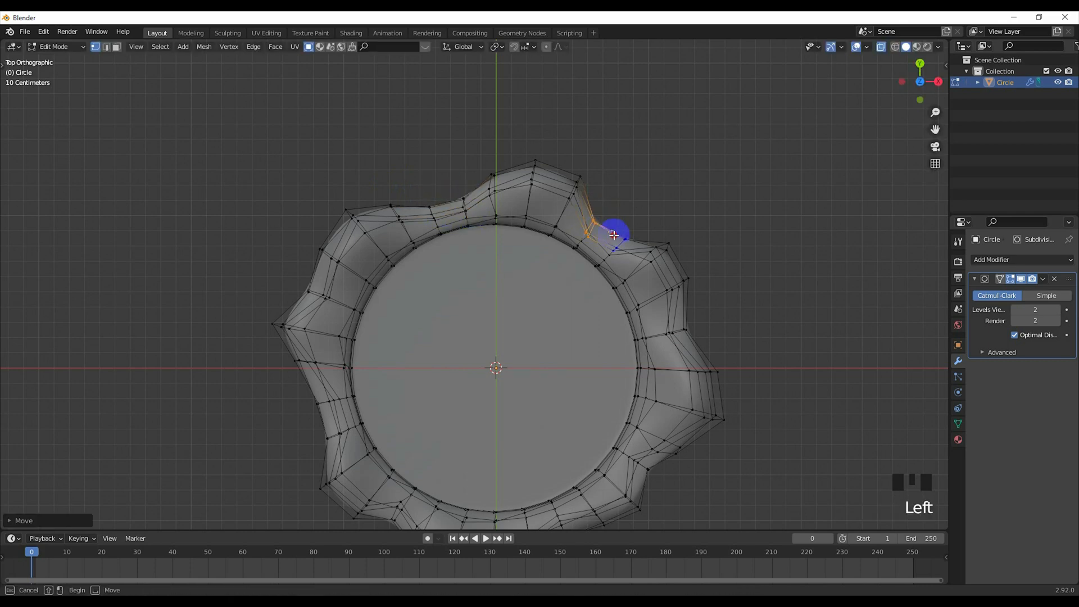
key("g")
left_click(629, 234)
key("g")
left_click(629, 238)
Move the rim vertices inward in the dips on the right and lower-right sides of the outline
key("g")
left_click_drag(661, 322, 694, 347)
left_click(691, 342)
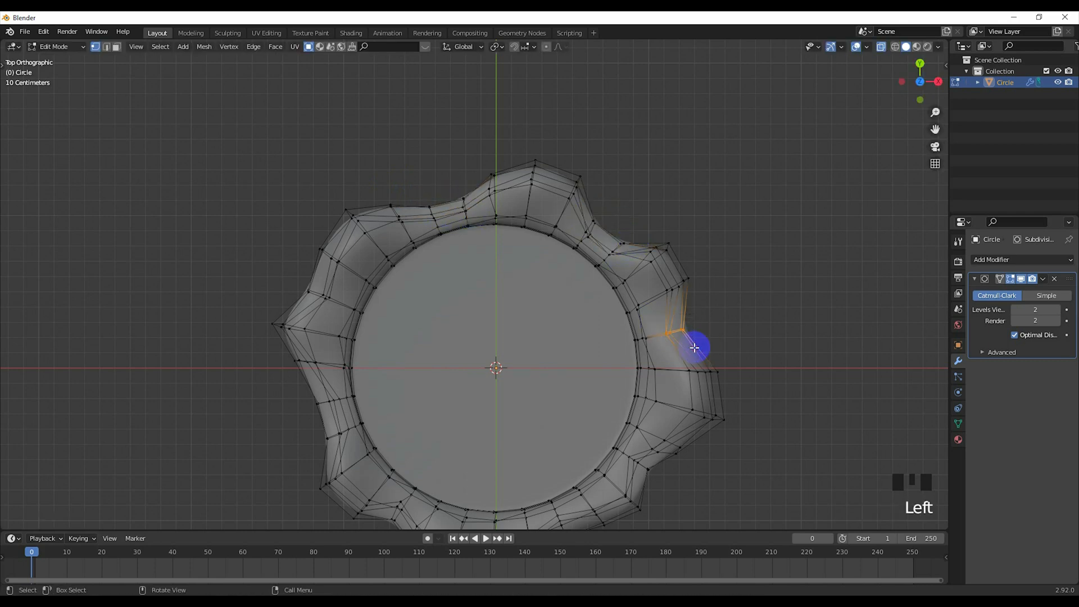
key("g")
left_click(687, 346)
left_click_drag(647, 437, 683, 459)
key("g")
left_click(671, 454)
key("g")
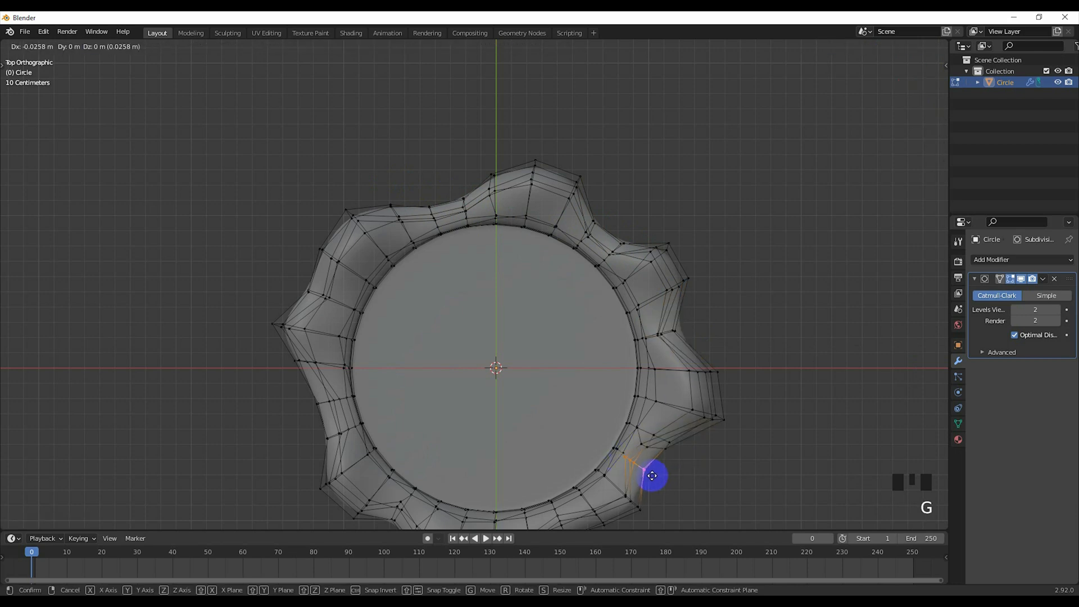
left_click(650, 475)
Reshape the dips along the bottom of the rim by moving their vertex groups inward
middle_click_drag(596, 510, 634, 413, "shift")
key("g")
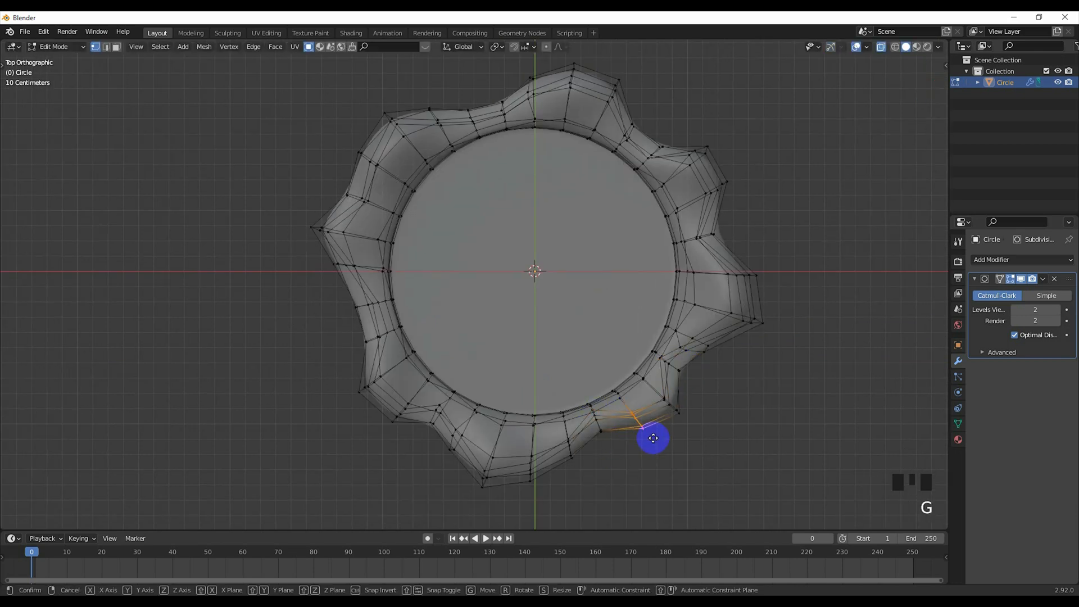
left_click_drag(580, 462, 581, 464)
key("g")
left_click(575, 454)
key("g")
left_click_drag(422, 397, 468, 458)
key("g")
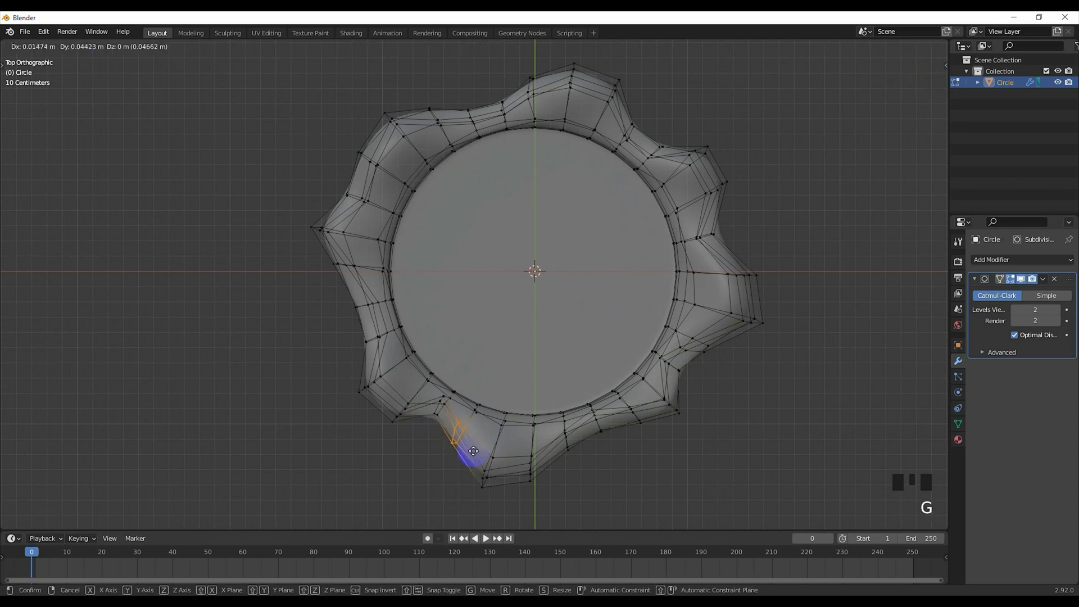
Move the vertex groups in the dips along the rim's left side inward
left_click_drag(348, 330, 392, 340)
key("g")
left_click(400, 339)
left_click_drag(347, 299, 385, 312)
key("g")
left_click(394, 312)
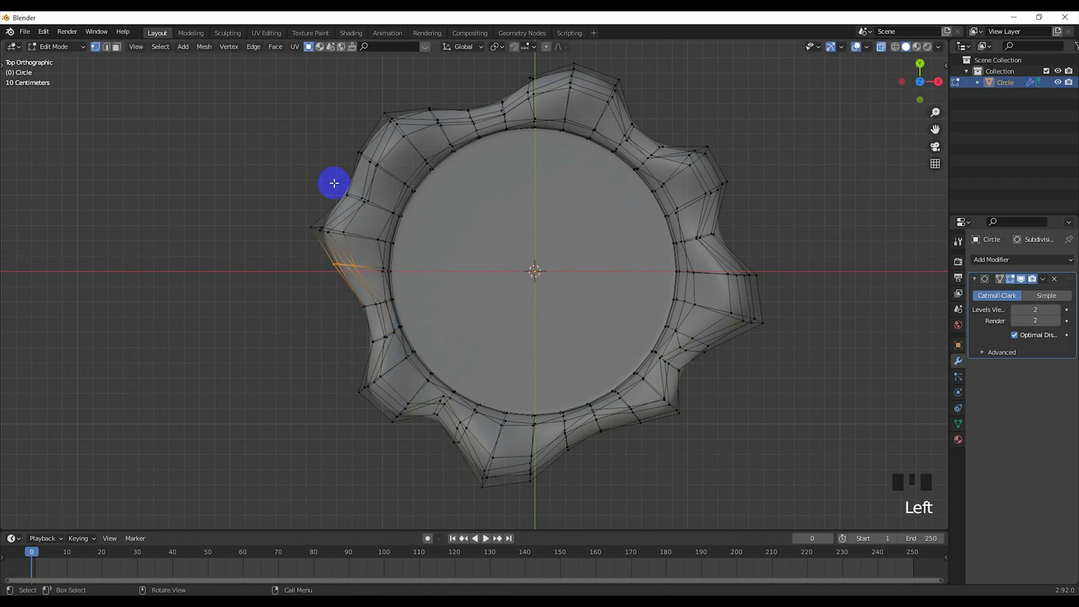
left_click_drag(335, 184, 375, 208)
key("g")
left_click(385, 213)
Return to Object Mode, turn off X-ray and inspect the reshaped rim in perspective
scroll(664, 228, "down", 2)
key("Tab")
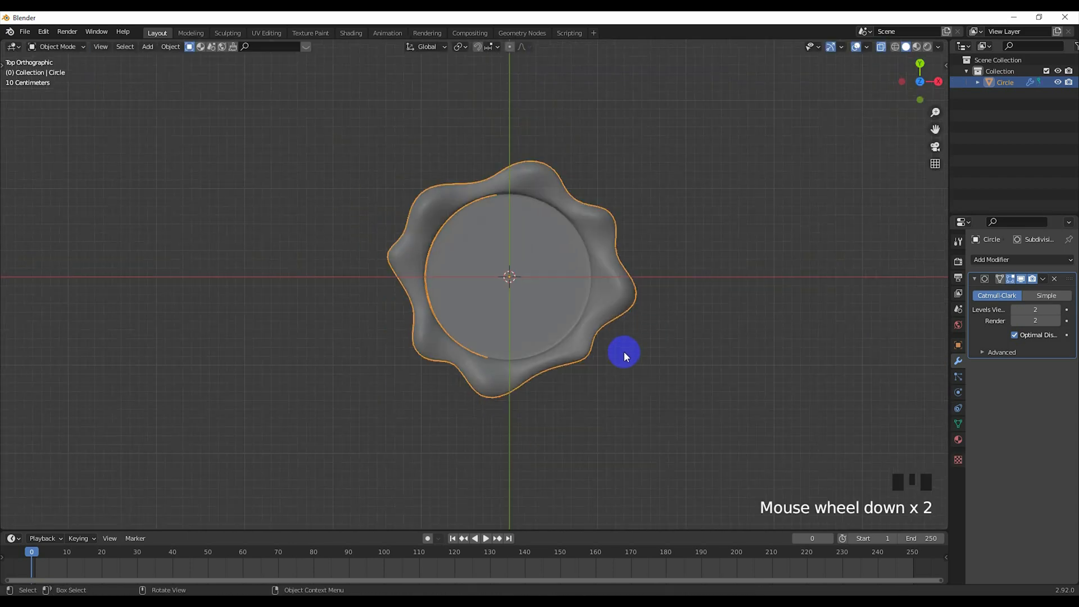
left_click(883, 45)
scroll(600, 268, "up", 1)
middle_click_drag(568, 360, 494, 289)
scroll(505, 248, "up", 3)
scroll(499, 299, "down", 3)
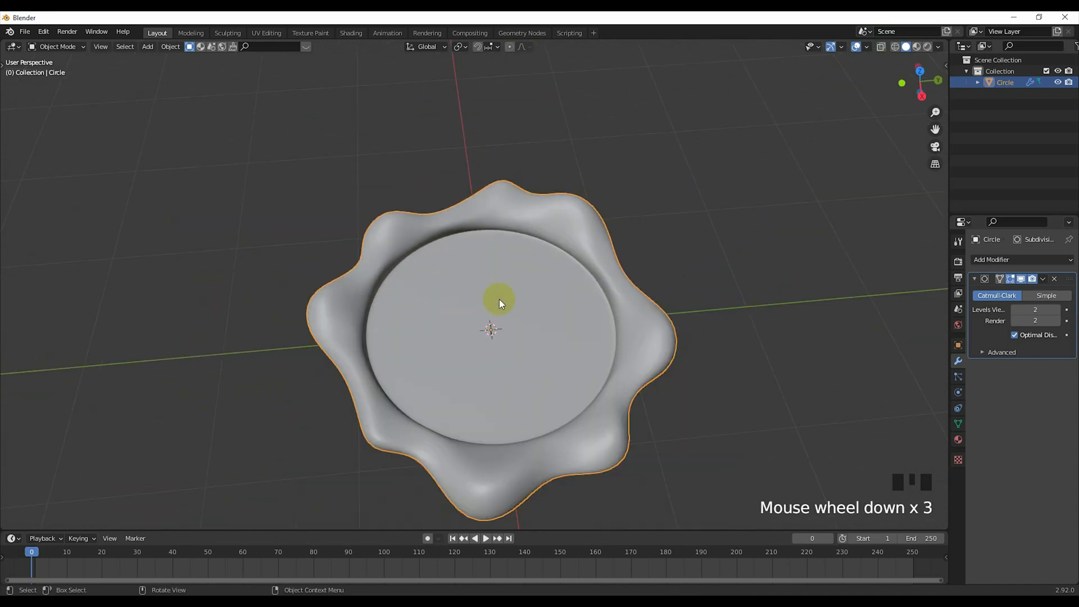
Split the 3D viewport vertically in top view and switch the new area to the Shader Editor in Object mode
key("KP_7")
scroll(501, 306, "up", 2)
left_click_drag(4, 54, 516, 133)
left_click(13, 47)
left_click(31, 151)
left_click(54, 47)
left_click(53, 71)
left_click(272, 255)
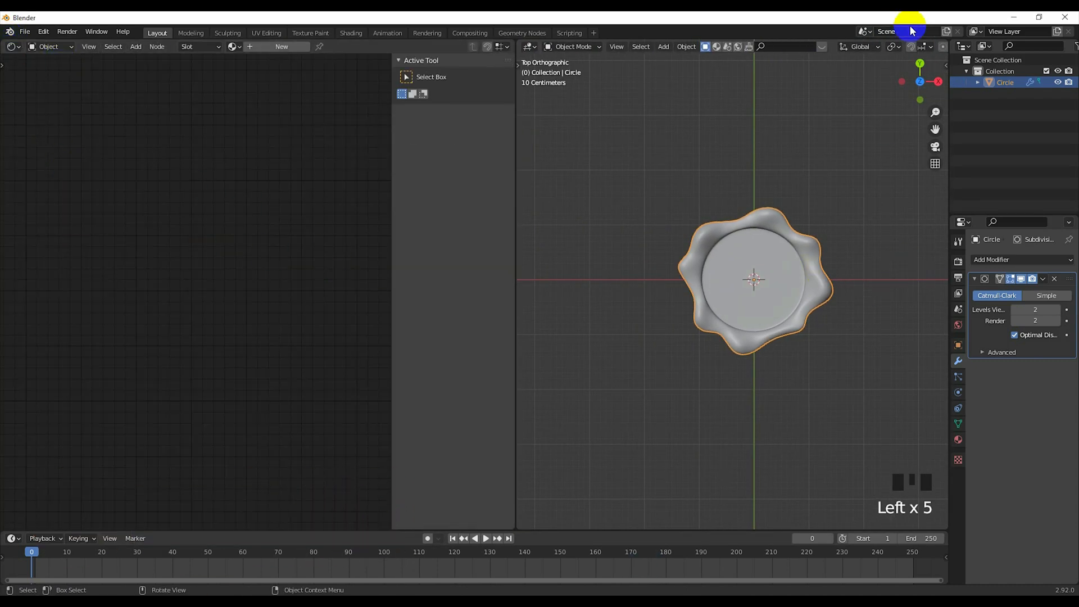
Show the seal in rendered shading and give it a new material with a bright red base colour
left_click(928, 48)
scroll(807, 291, "up", 2)
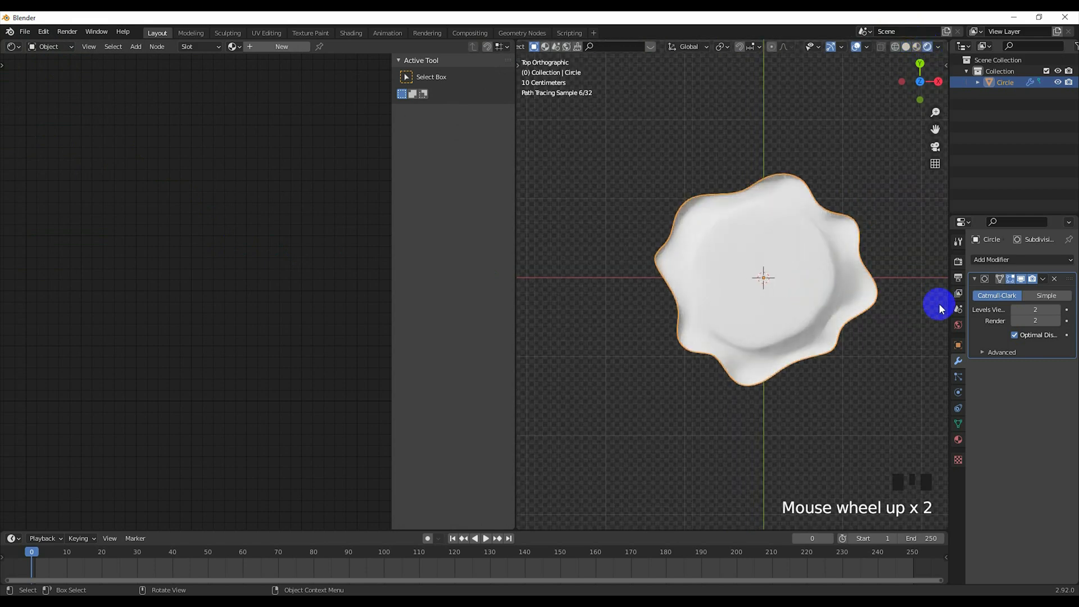
left_click(955, 397)
right_click(784, 305)
left_click(959, 424)
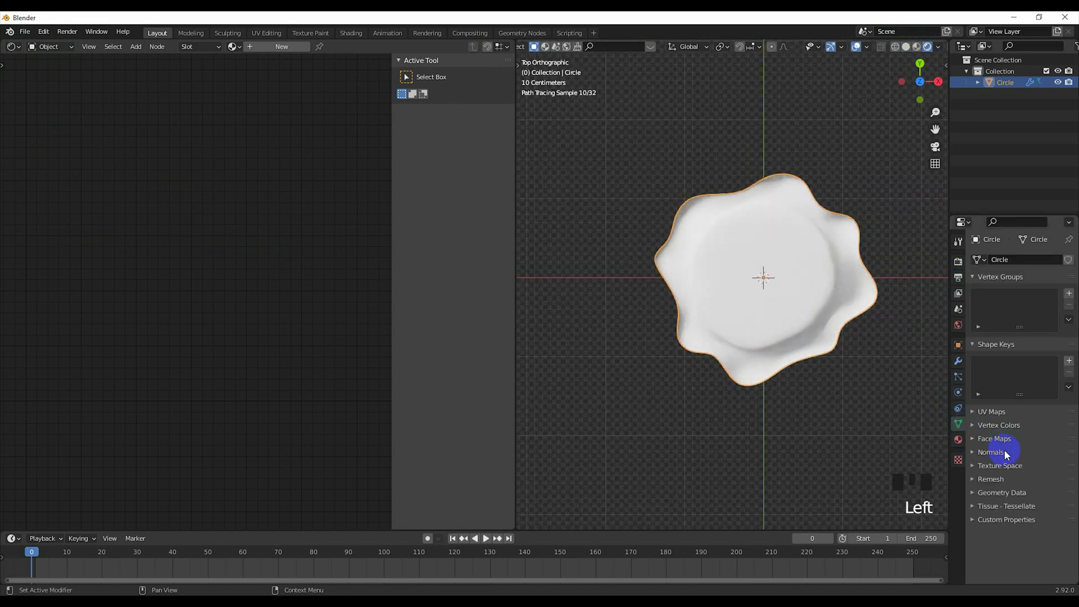
left_click(956, 438)
left_click(1016, 296)
left_click(1033, 393)
left_click_drag(1004, 292, 1004, 307)
left_click(1052, 396)
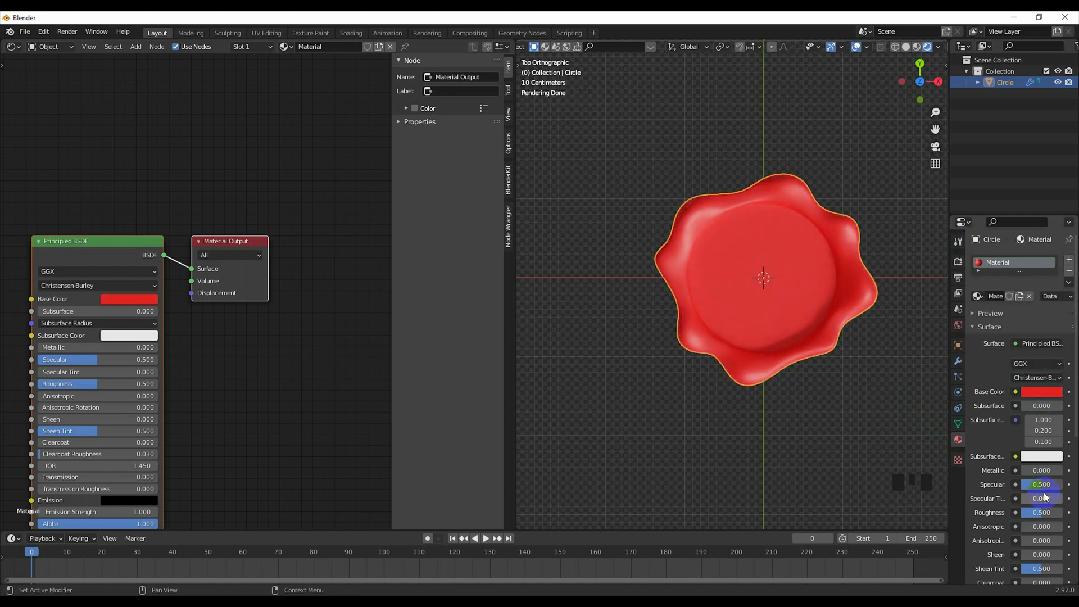
Lower the material's specular to 0.233 and darken its base colour to a deeper red
left_click_drag(1035, 487, 1026, 487)
scroll(804, 337, "up", 2)
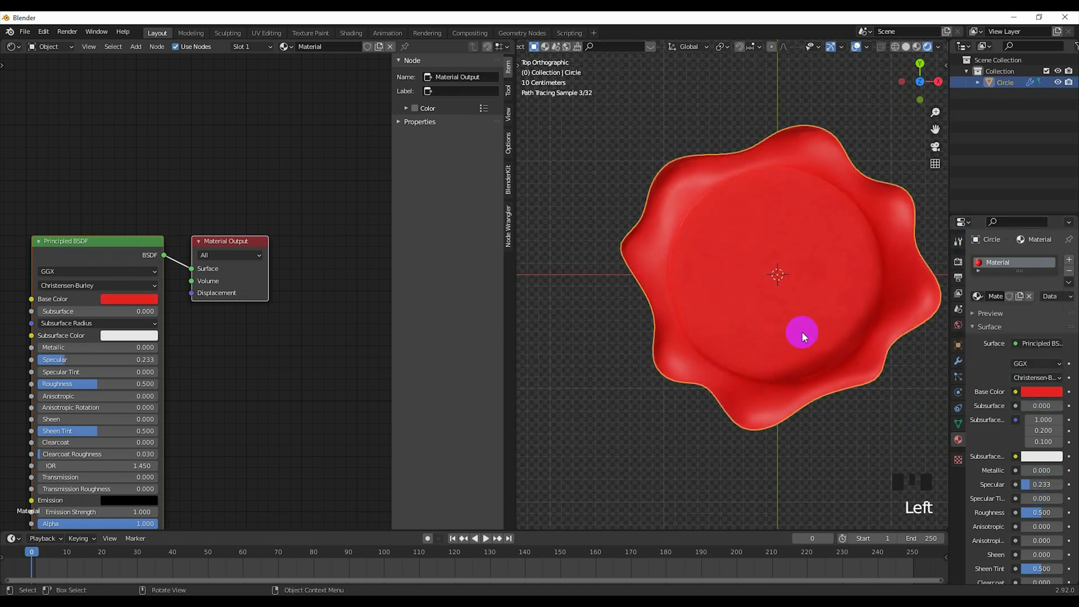
left_click(1043, 393)
left_click_drag(1055, 239, 1056, 258)
left_click(748, 397)
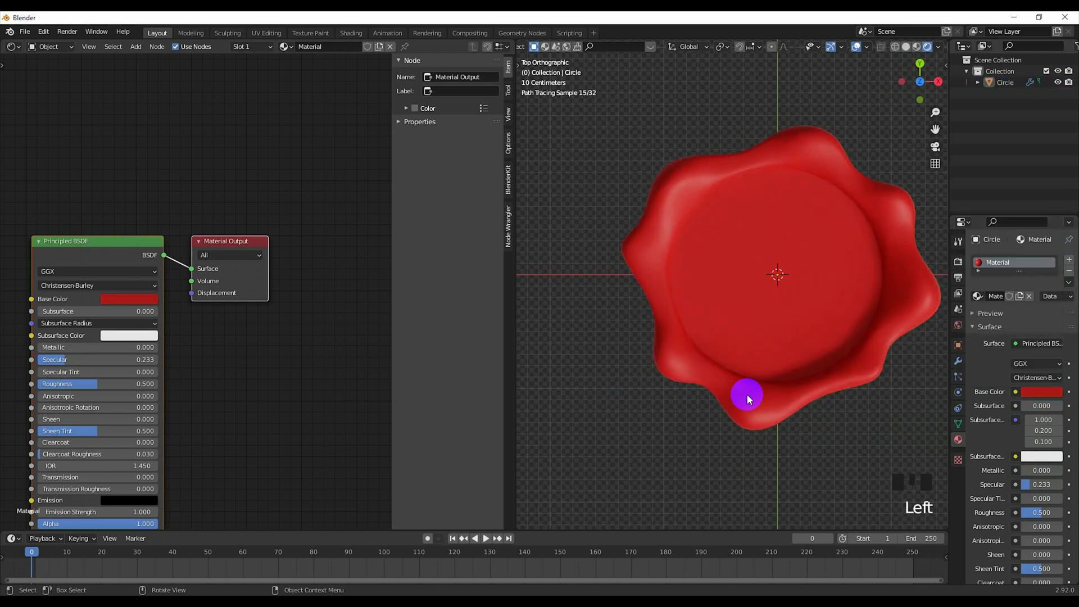
left_click(1041, 392)
left_click(814, 422)
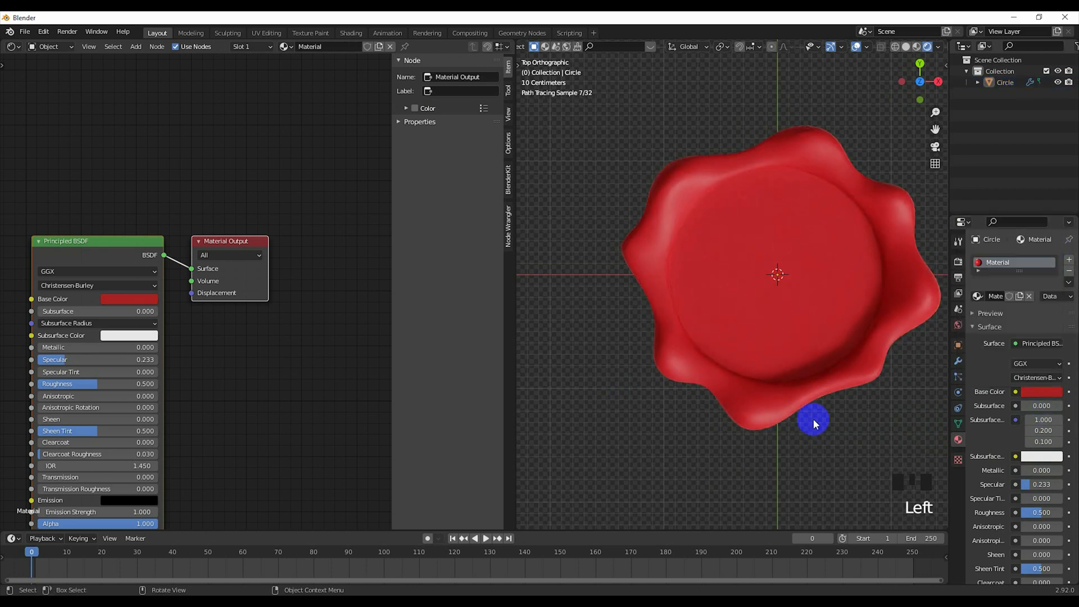
Move the Principled BSDF node up and away from the Material Output to make room for more nodes
left_click(697, 299)
scroll(837, 279, "down", 1)
scroll(102, 293, "down", 1)
middle_click_drag(99, 294, 214, 224)
left_click(205, 191)
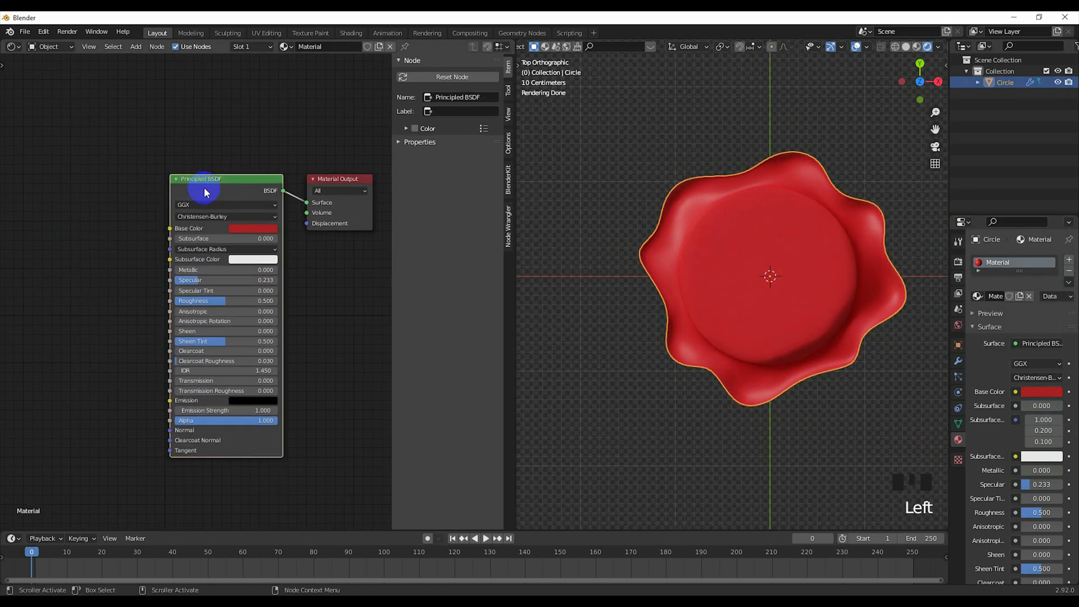
scroll(213, 196, "down", 1)
left_click_drag(223, 203, 145, 148)
scroll(148, 149, "down", 1)
middle_click_drag(167, 154, 234, 154)
left_click_drag(232, 152, 202, 131)
Add an Image Texture node below the Principled BSDF and attach Mapping and Texture Coordinate nodes to it
key("shift+a")
left_click(274, 268)
type("image")
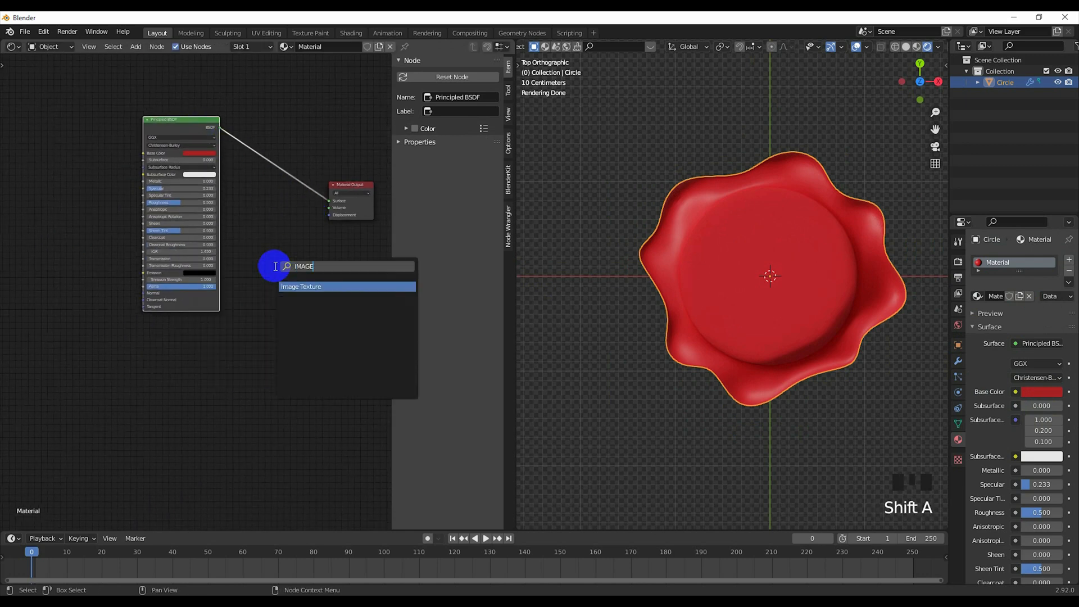
key("Return")
left_click(149, 333)
middle_click_drag(192, 351, 260, 351)
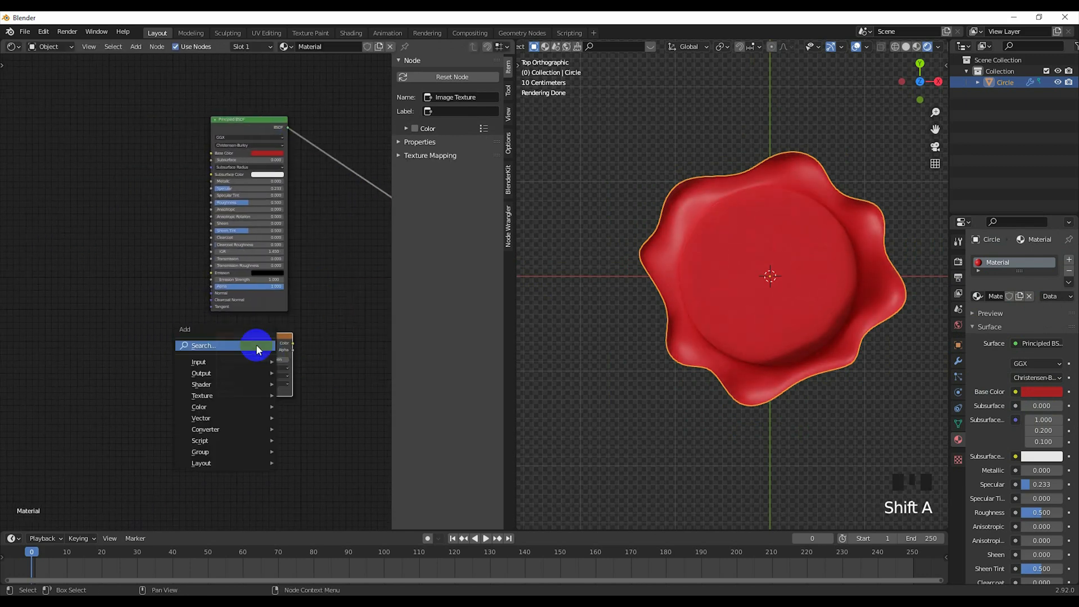
key("ctrl+t")
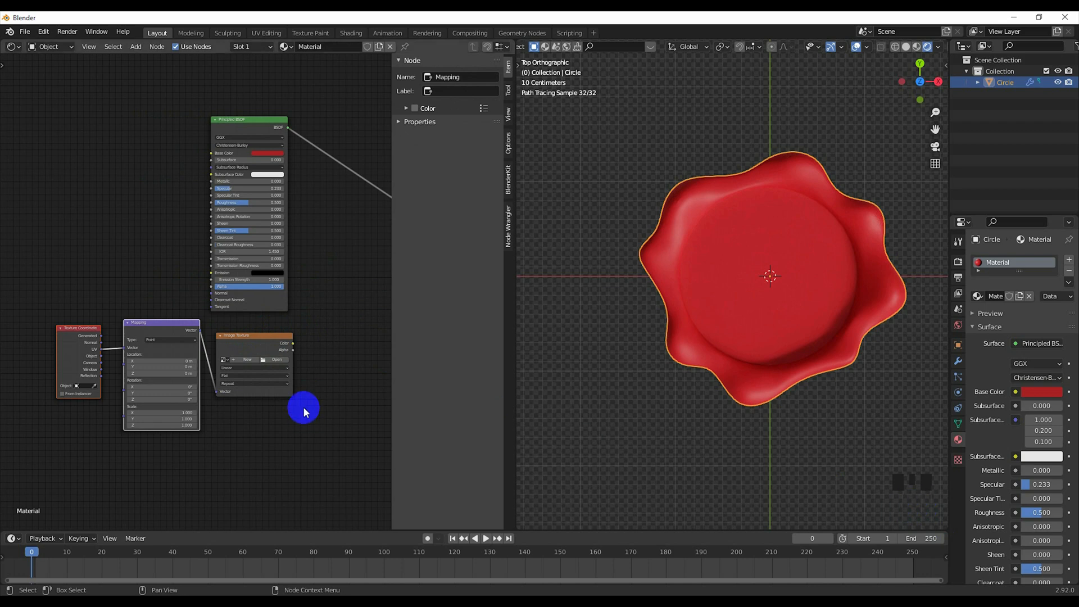
Add a Displacement node, linking the image texture's colour to its height and its output to the Material Output's displacement
middle_click_drag(304, 412, 192, 462)
left_click(183, 389)
key("shift+a")
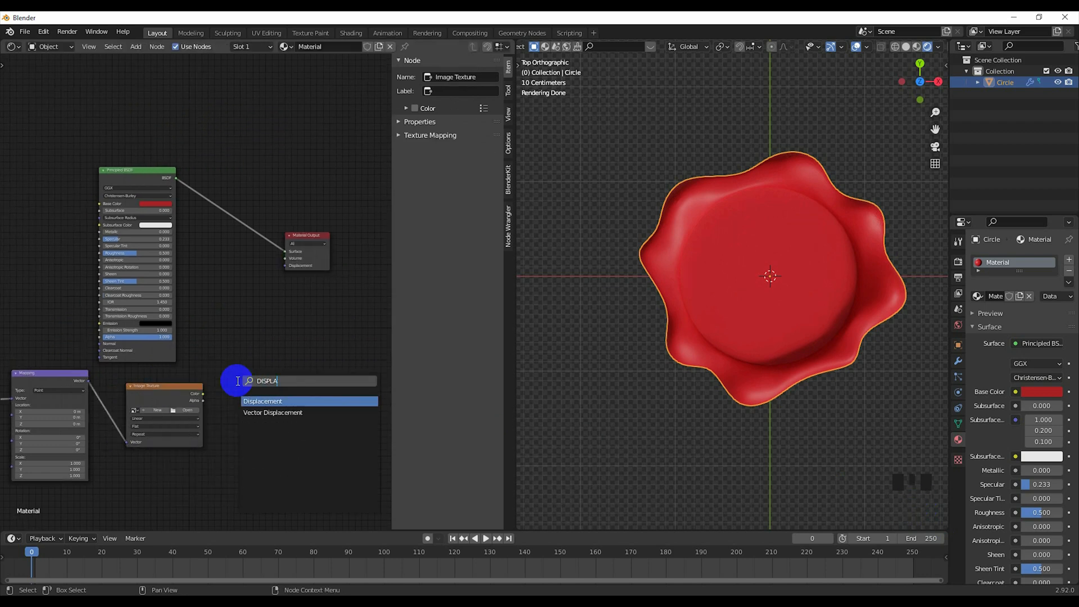
type("DISPLA")
left_click(265, 402)
scroll(237, 393, "up", 2)
left_click_drag(206, 431, 227, 414)
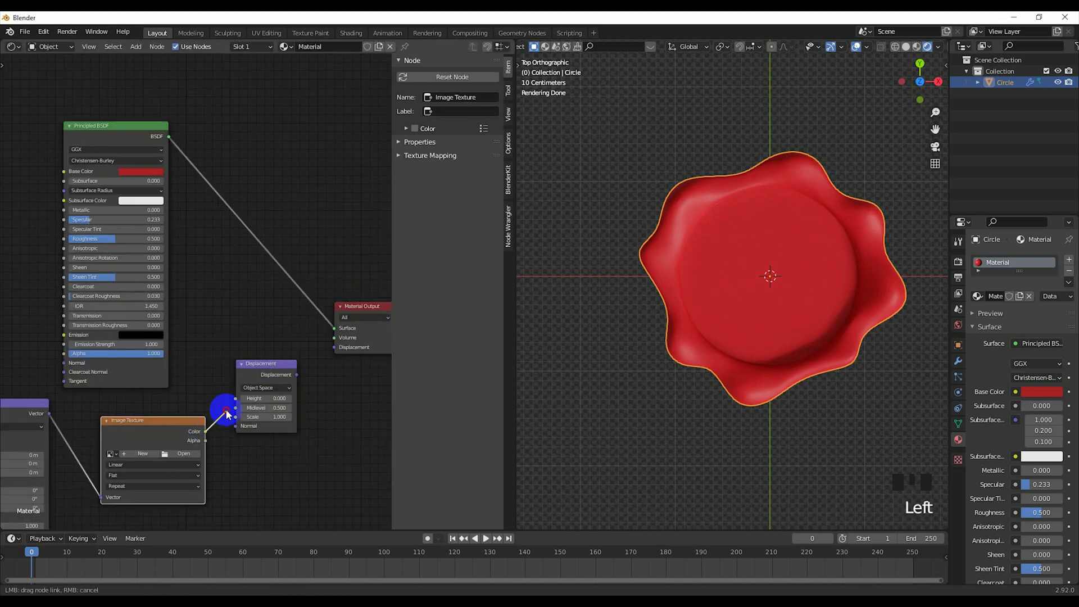
left_click_drag(332, 353, 333, 346)
Load the image Untitled-1.jpg from the SEAL folder into the Image Texture node
scroll(217, 419, "up", 4)
middle_click_drag(217, 419, 267, 394)
middle_click_drag(365, 405, 173, 396)
left_click(239, 395)
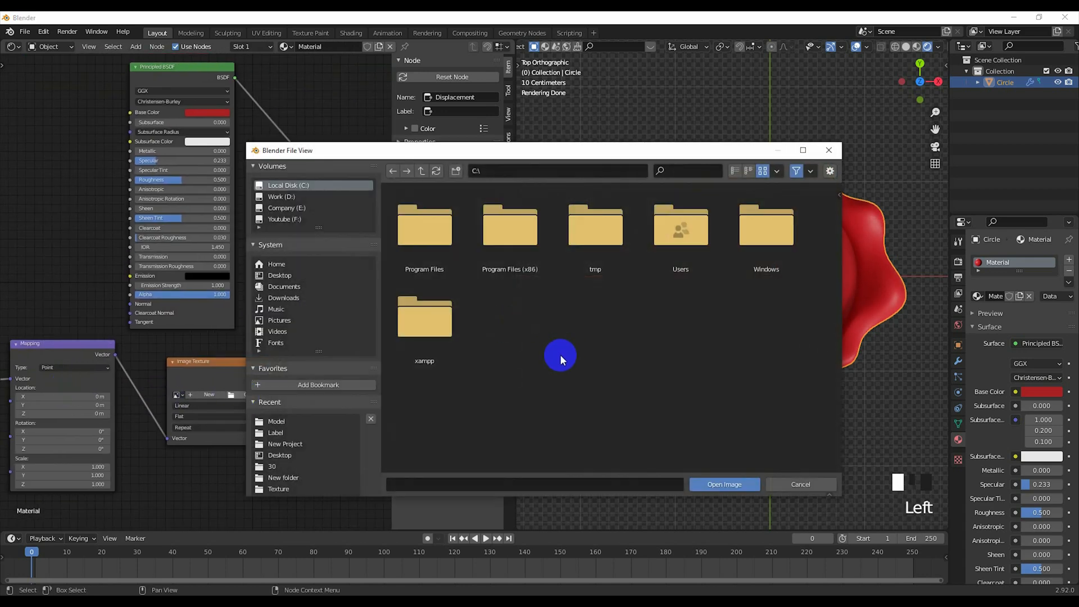
left_click(289, 221)
double_click(683, 227)
double_click(443, 249)
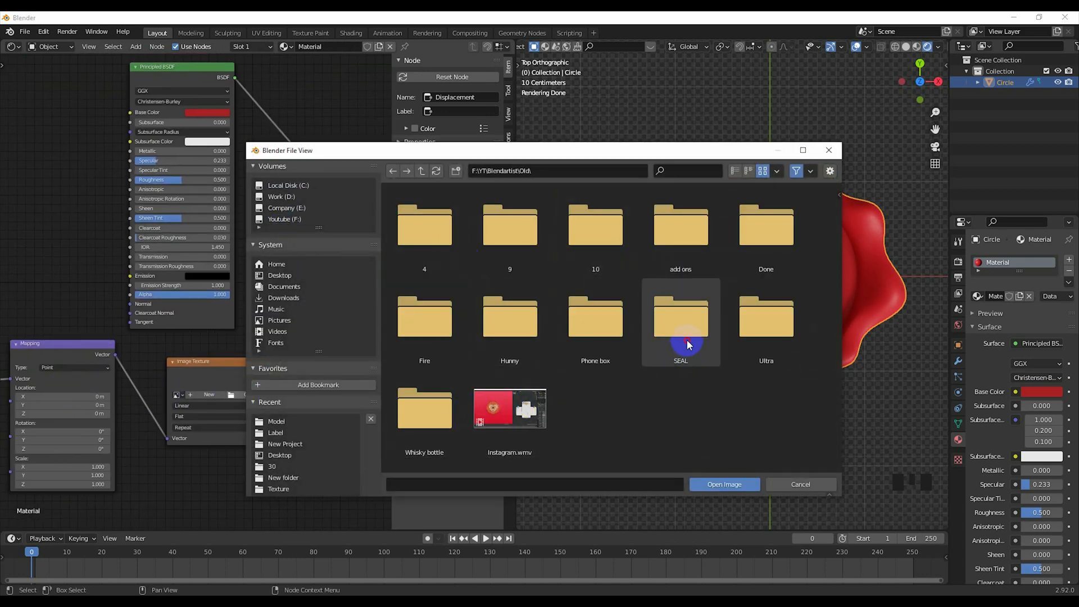
double_click(682, 313)
left_click(425, 227)
left_click(722, 485)
Switch the node area to the UV Editor and select the seal's central disc face in Edit Mode
scroll(299, 351, "down", 8)
middle_click_drag(301, 354, 352, 371)
left_click(11, 45)
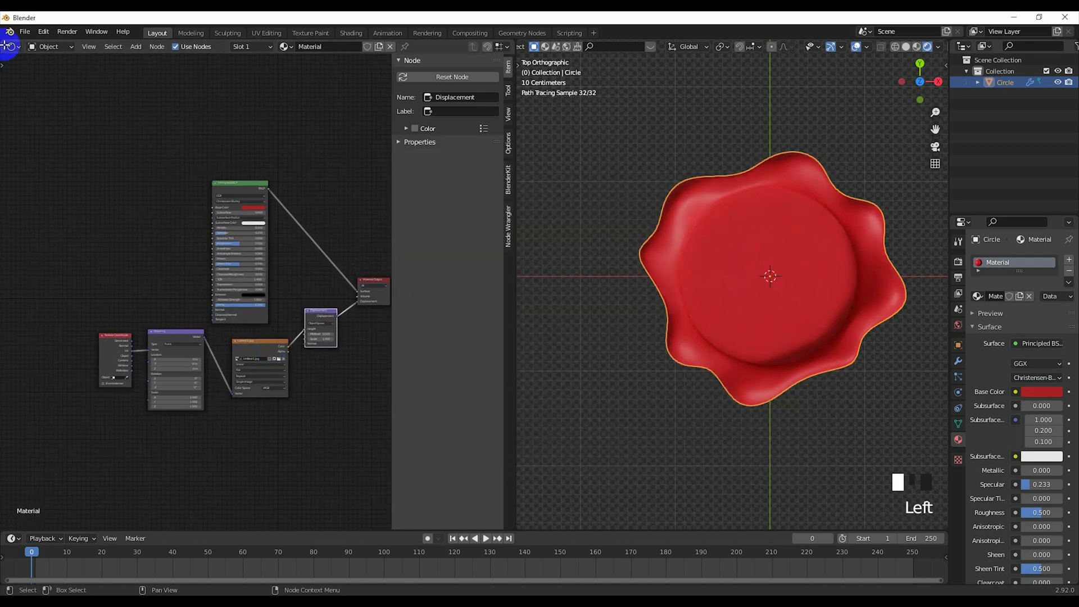
left_click(33, 104)
key("Tab")
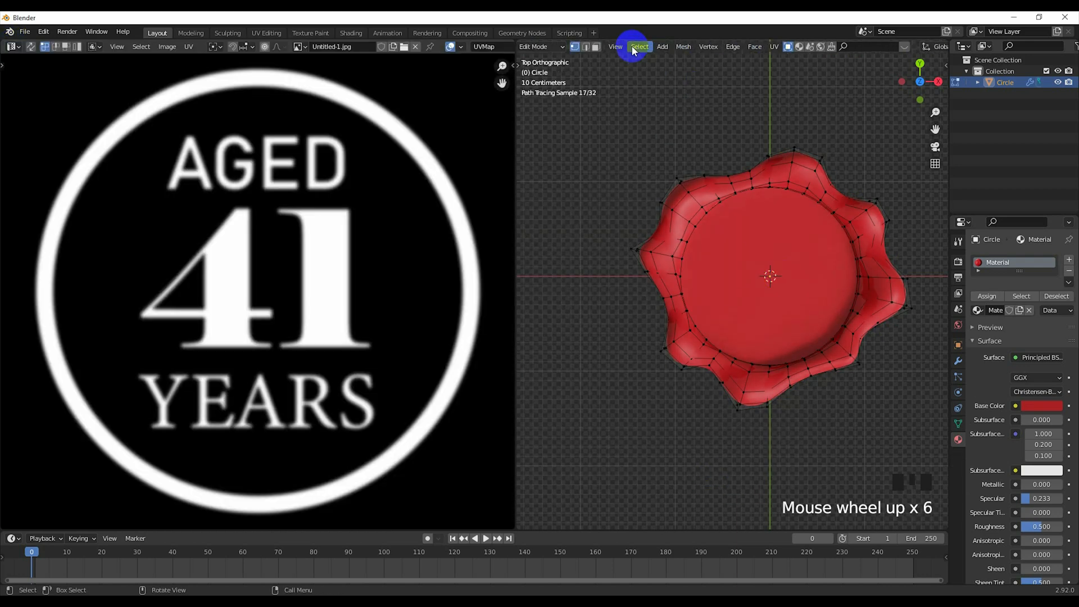
double_click(774, 287)
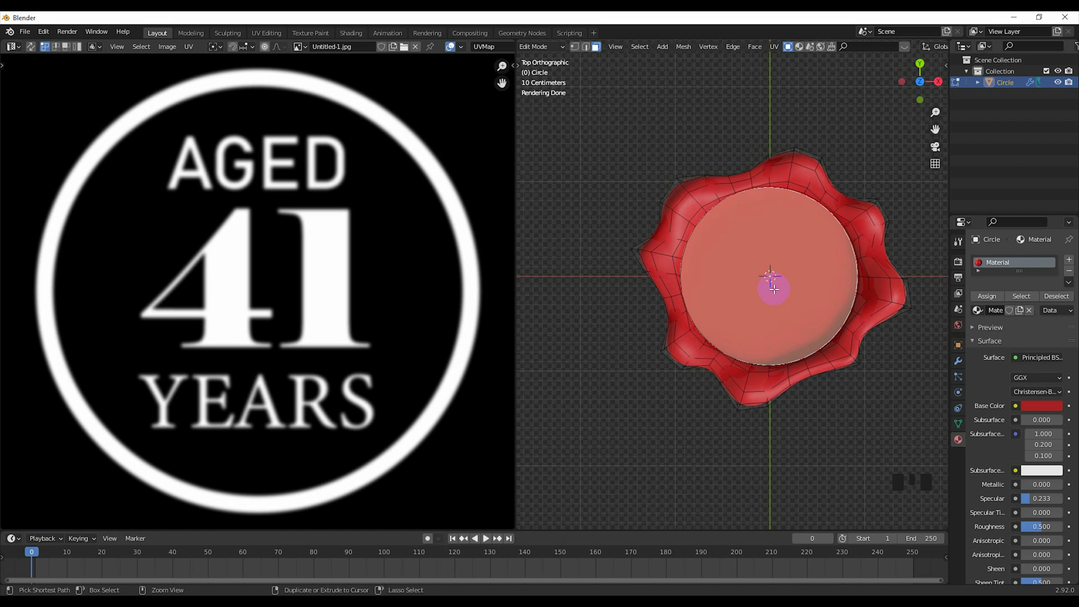
Turn off the Subdivision modifier's viewport display and view the edge of the central disc up close
scroll(818, 328, "up", 1)
middle_click_drag(814, 323, 899, 344, "shift")
left_click(959, 361)
scroll(916, 253, "up", 3)
middle_click_drag(915, 253, 828, 236, "shift")
scroll(822, 169, "up", 2)
Insert a loop cut around the wall close to the central disc's edge and reselect the disc face
key("ctrl+r")
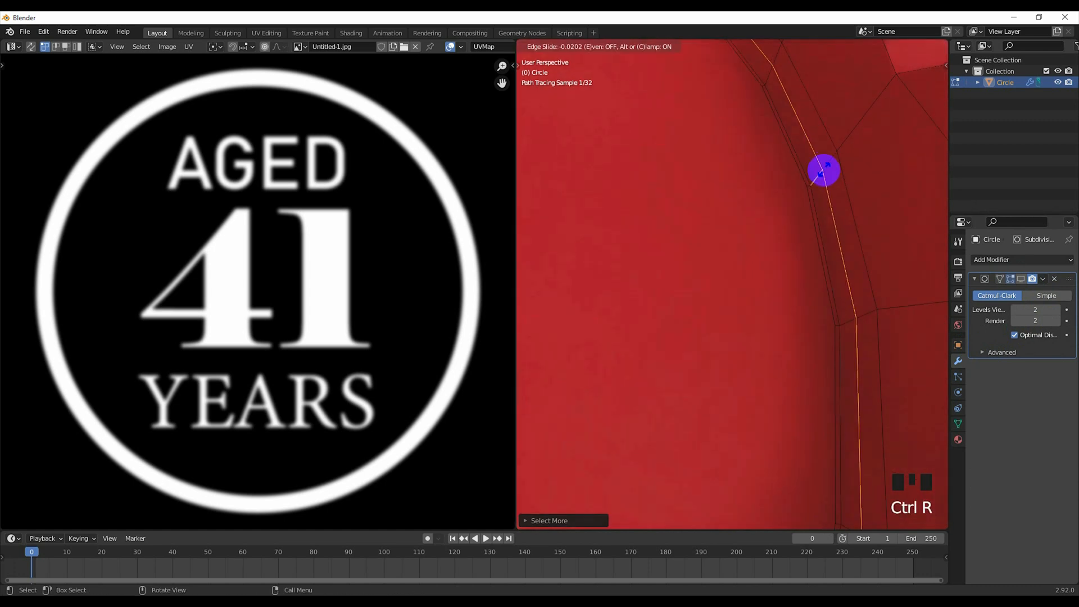
left_click(768, 235)
left_click(857, 246)
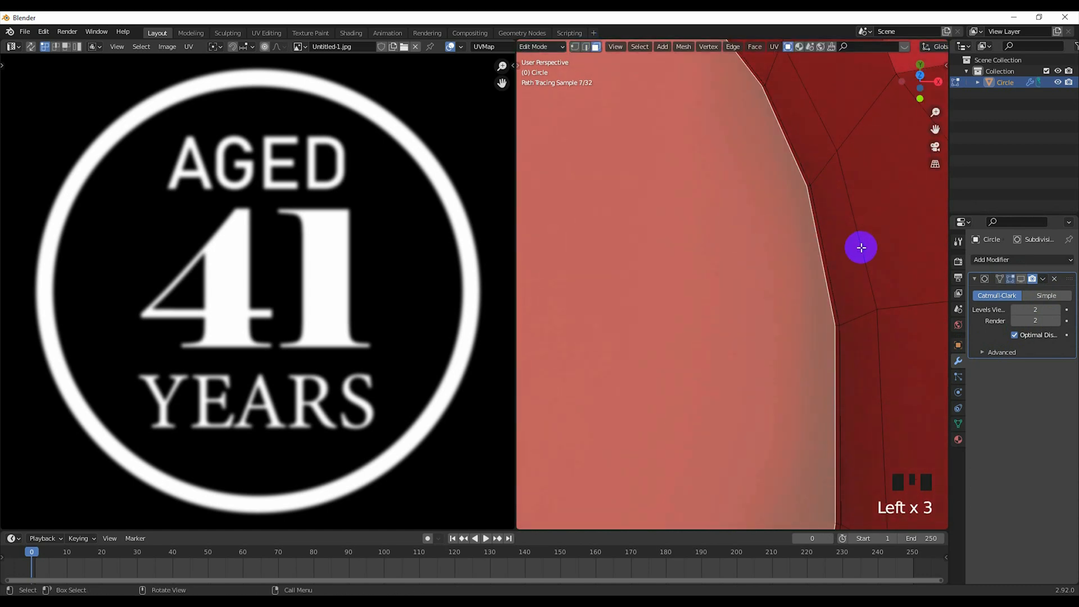
left_click(828, 248)
scroll(781, 255, "up", 3)
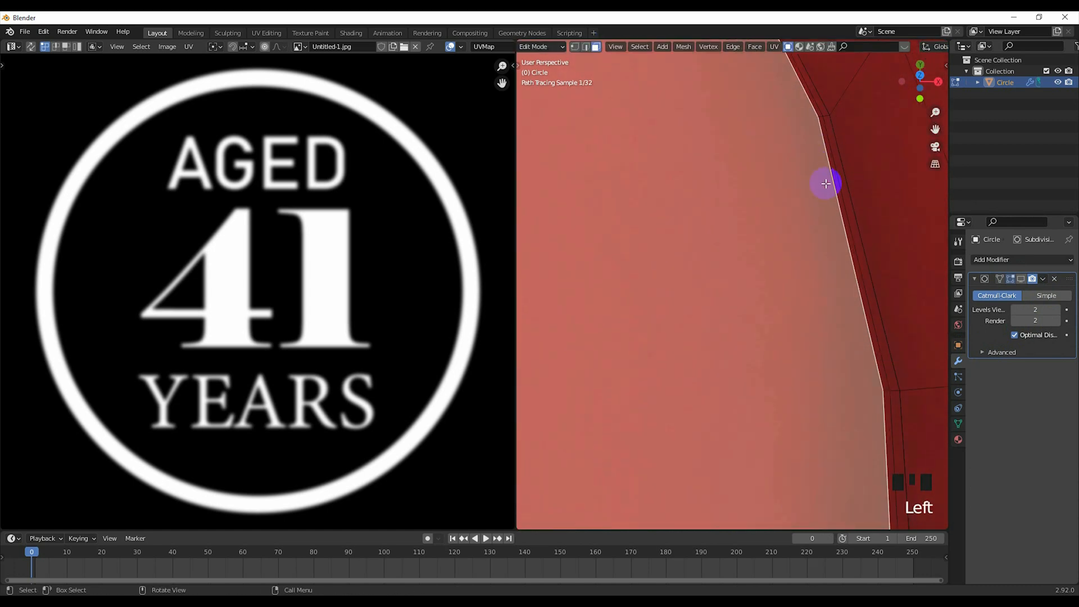
Return to top view and grow the disc selection by one ring of faces, leaving the faces unsplit
scroll(860, 241, "down", 4)
scroll(717, 289, "down", 3)
key("KP_7")
middle_click_drag(718, 289, 799, 298, "shift")
key("ctrl+KP_Add")
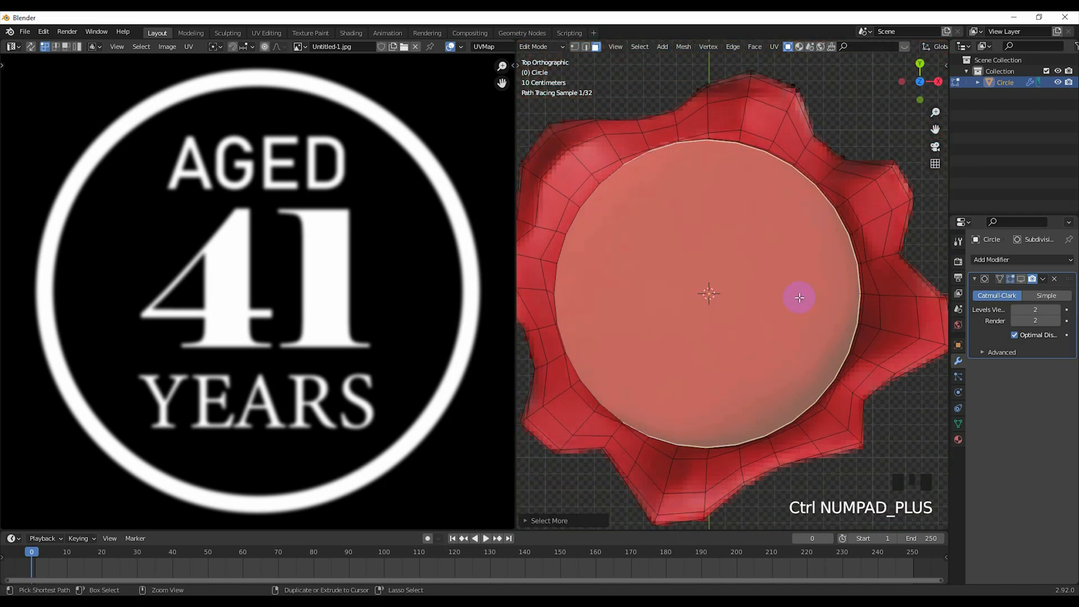
scroll(783, 248, "down", 3)
scroll(747, 280, "up", 1)
key("y")
key("ctrl+z")
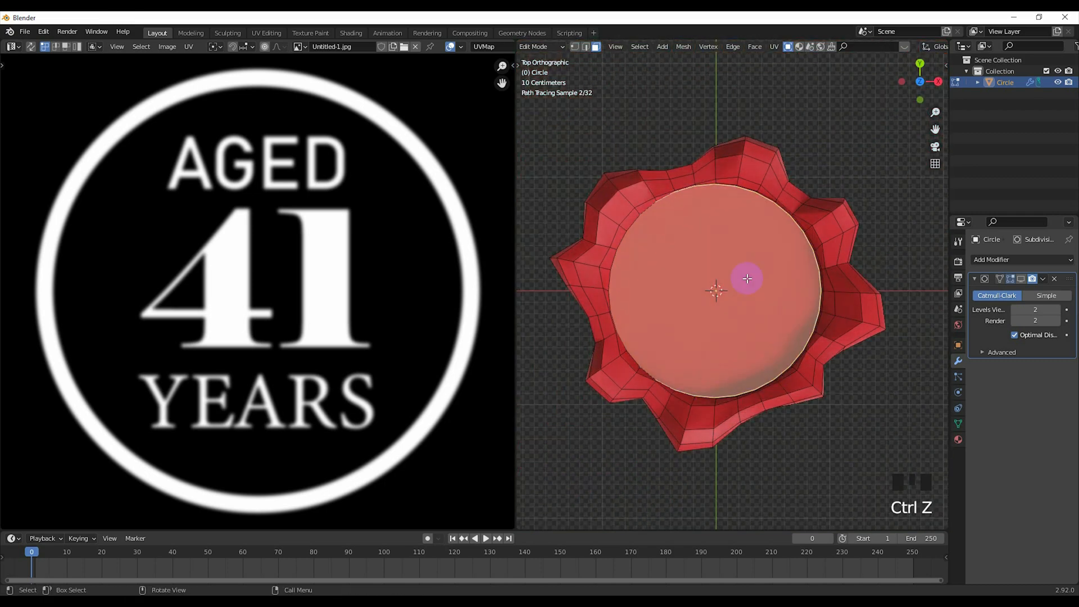
Unwrap the selected disc faces and scale their UV island down to fit just outside the artwork's ring
key("u")
left_click(708, 239)
scroll(754, 294, "down", 2)
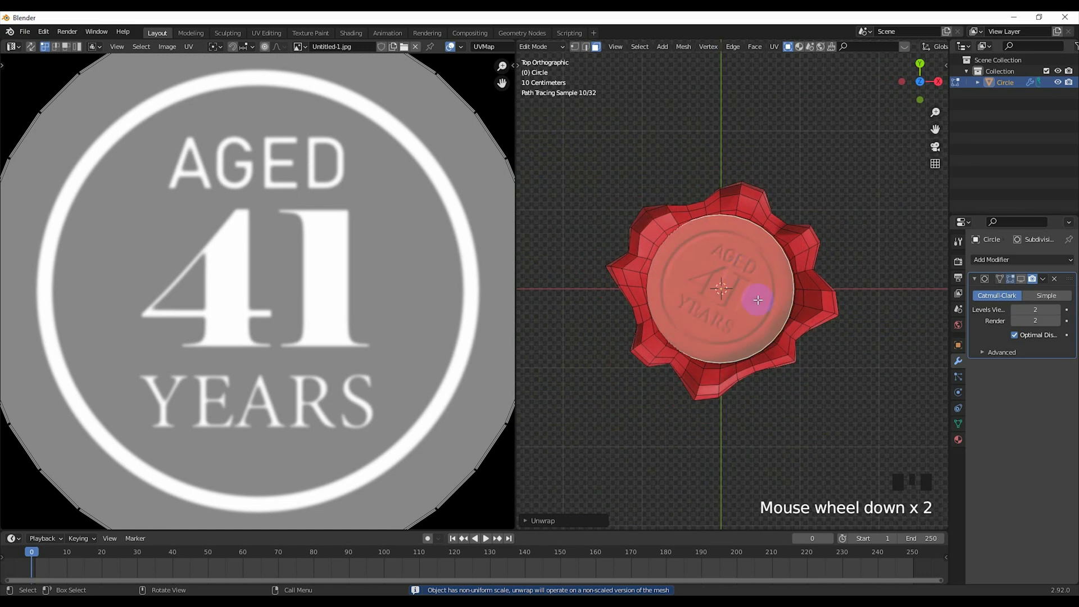
scroll(47, 121, "down", 3)
scroll(486, 459, "up", 1)
key("s")
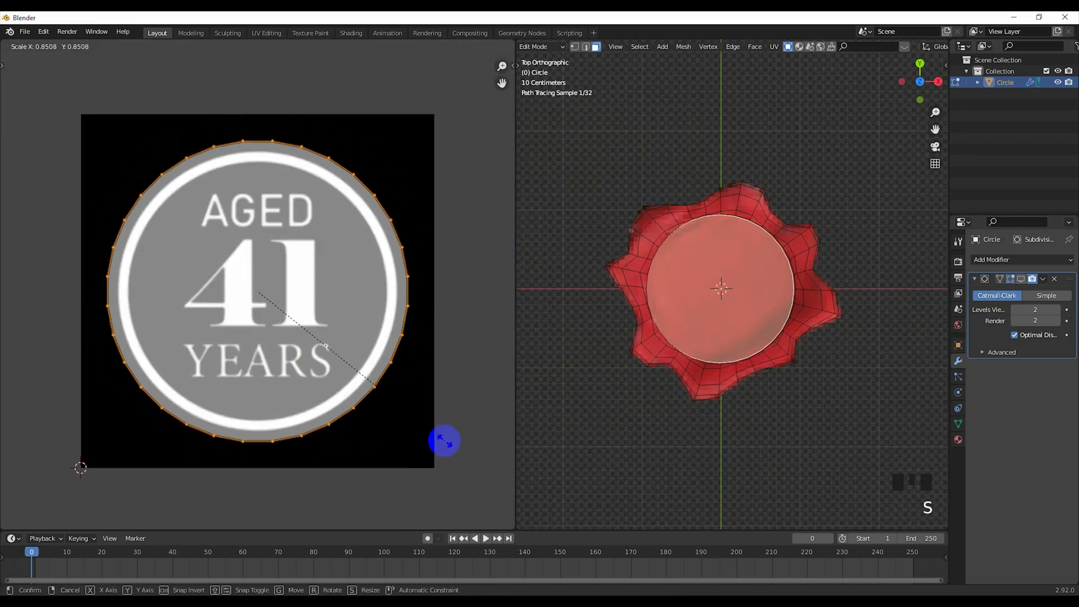
left_click(443, 444)
scroll(814, 389, "up", 3)
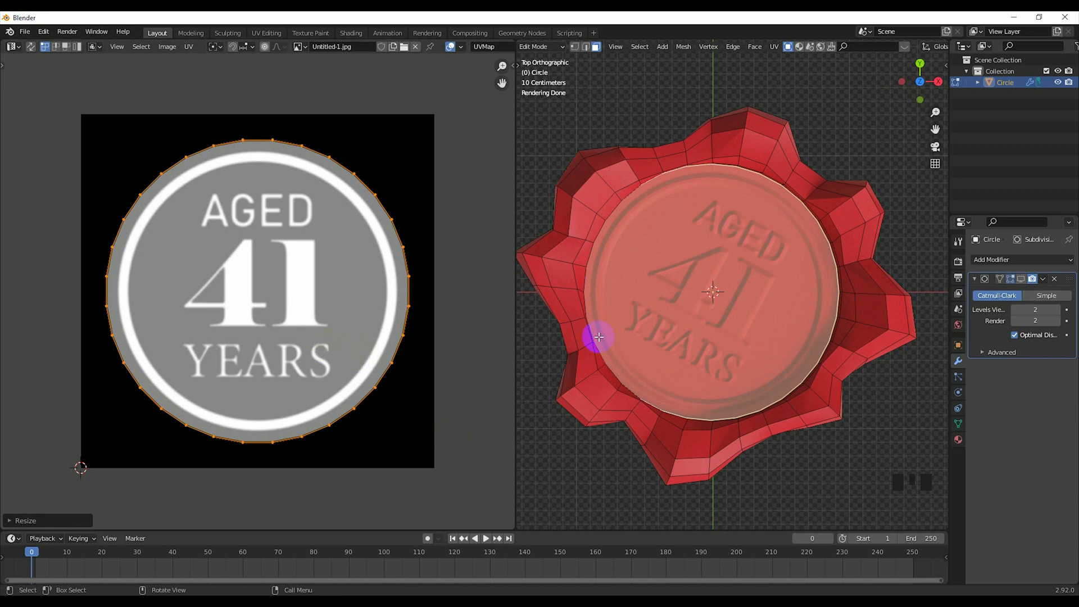
Project the disc's UVs from the top view, then enlarge the island and centre it over the artwork
key("KP_7")
key("u")
left_click(717, 315)
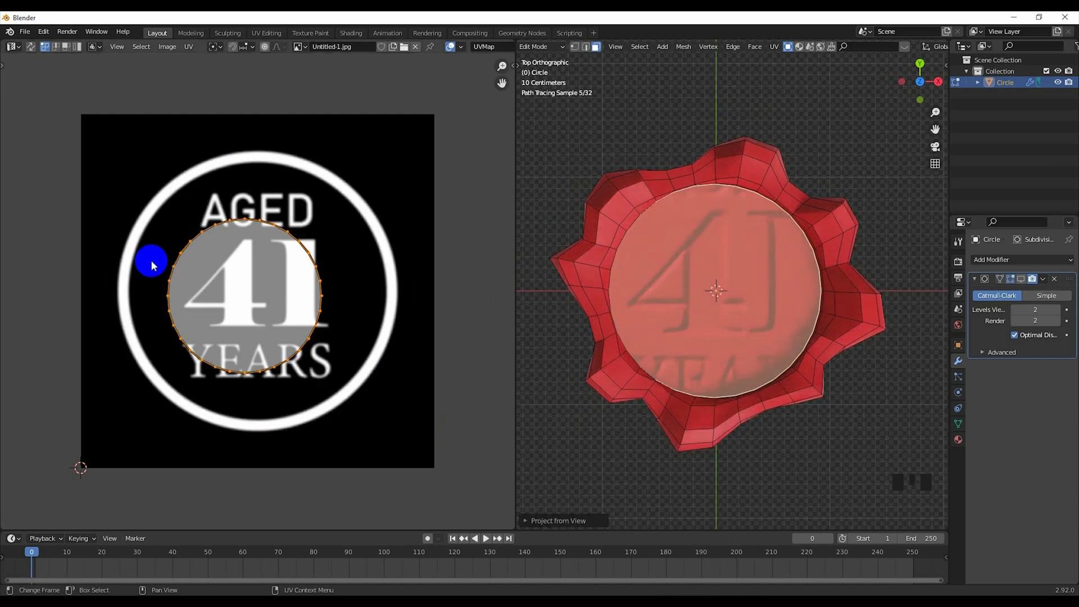
left_click(349, 344)
left_click(356, 373)
key("s")
key("g")
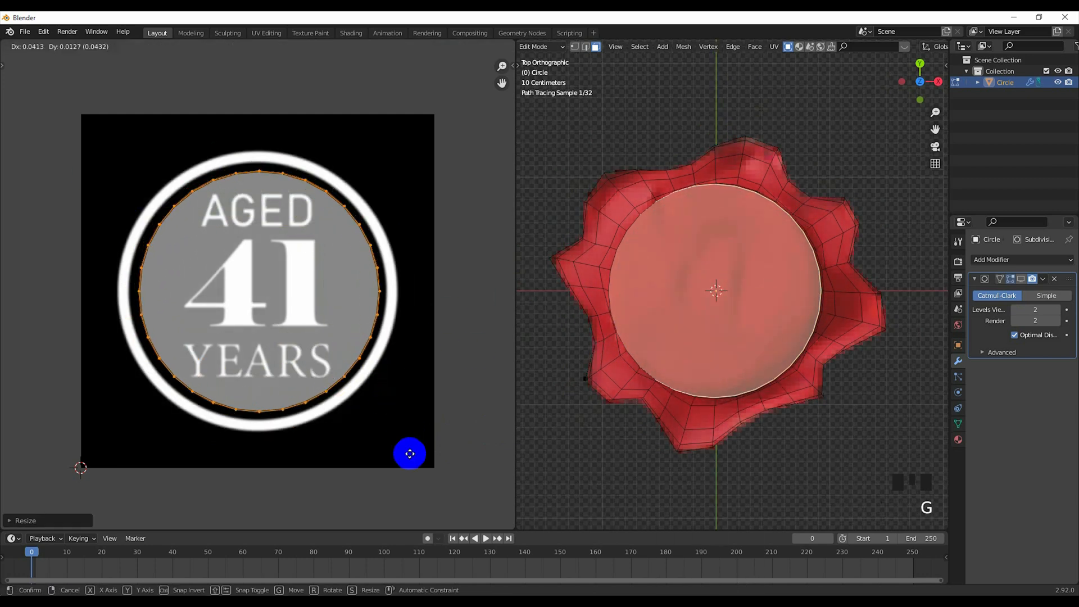
left_click(373, 392)
Refine the UV island's size and position so its boundary surrounds the artwork's white ring with an even margin
scroll(373, 392, "down", 1)
key("s")
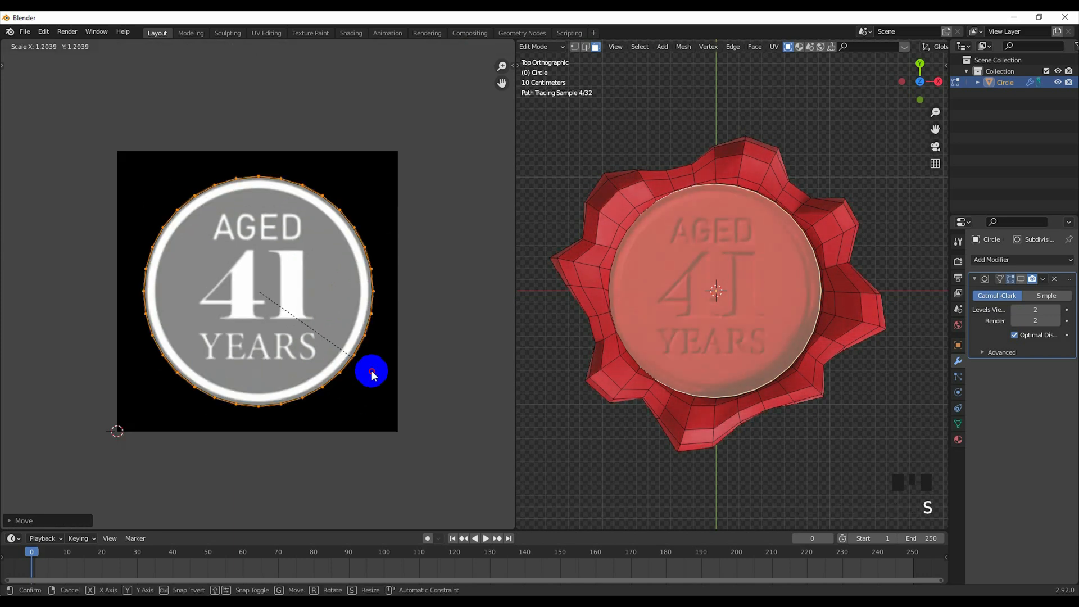
left_click(373, 374)
key("g")
left_click(367, 353)
key("s")
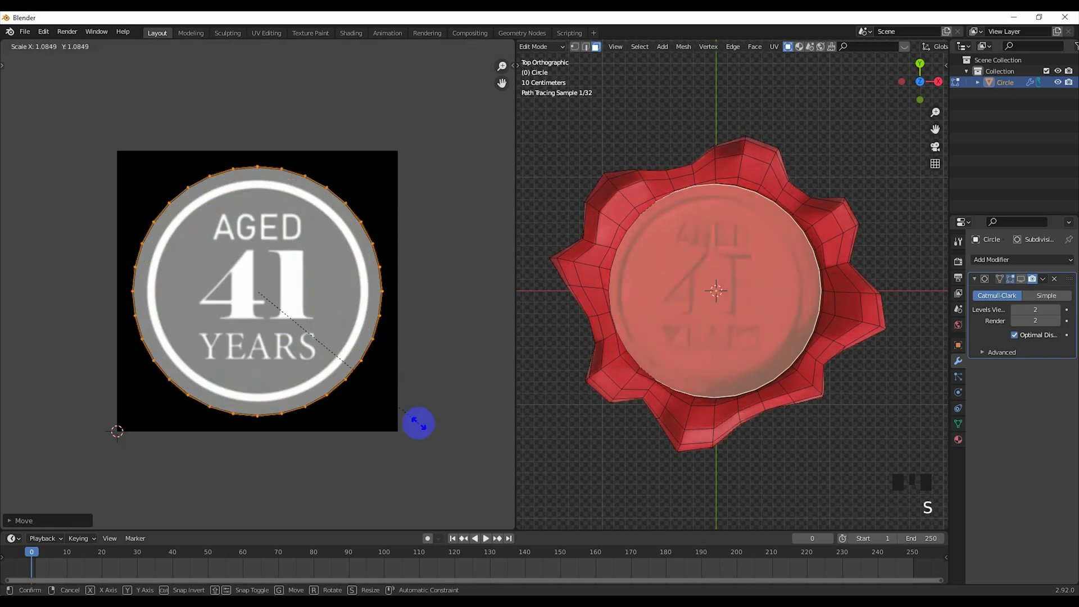
left_click(427, 434)
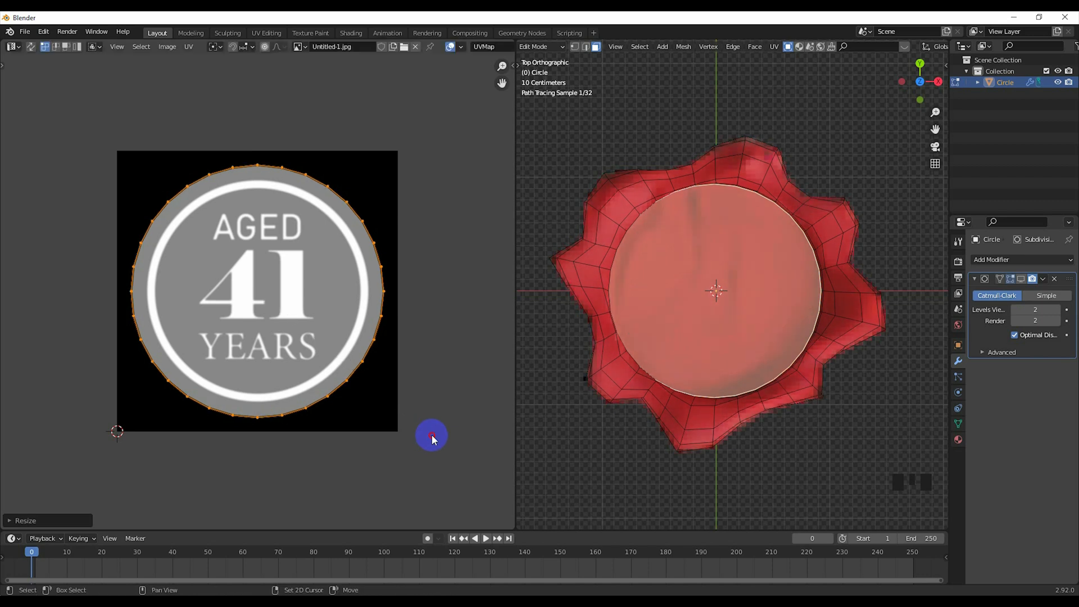
Return to Object Mode, turn the Subdivision modifier's viewport display back on and inspect the embossed lettering in perspective
key("Tab")
left_click(1021, 283)
scroll(741, 342, "up", 3)
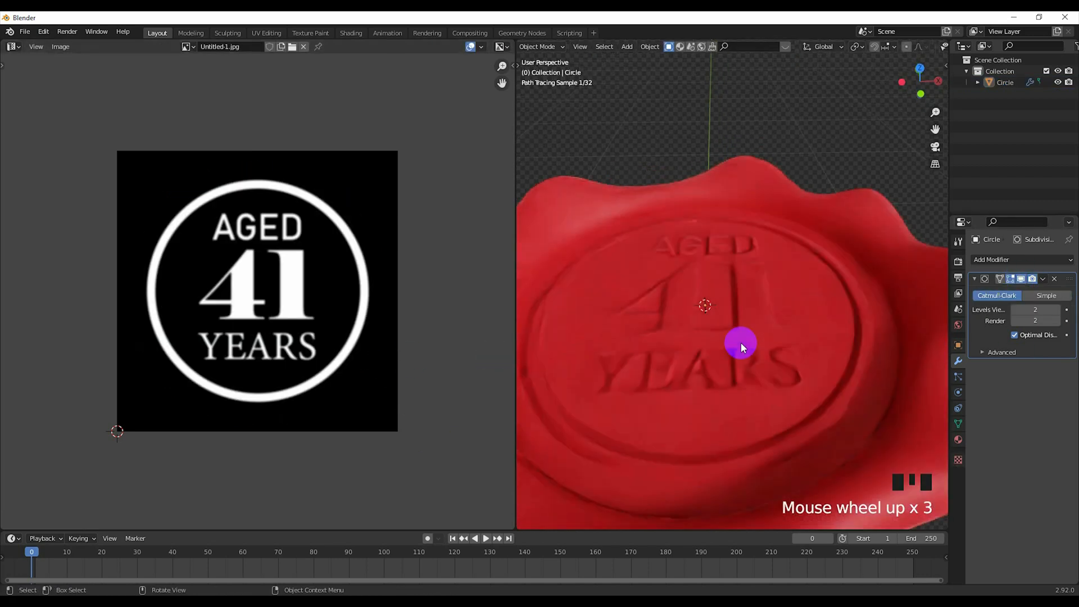
middle_click_drag(741, 343, 734, 272)
Switch the image area back to the Shader Editor and lower the Displacement node's scale to 0.940
left_click(13, 46)
left_click(65, 138)
scroll(171, 335, "up", 5)
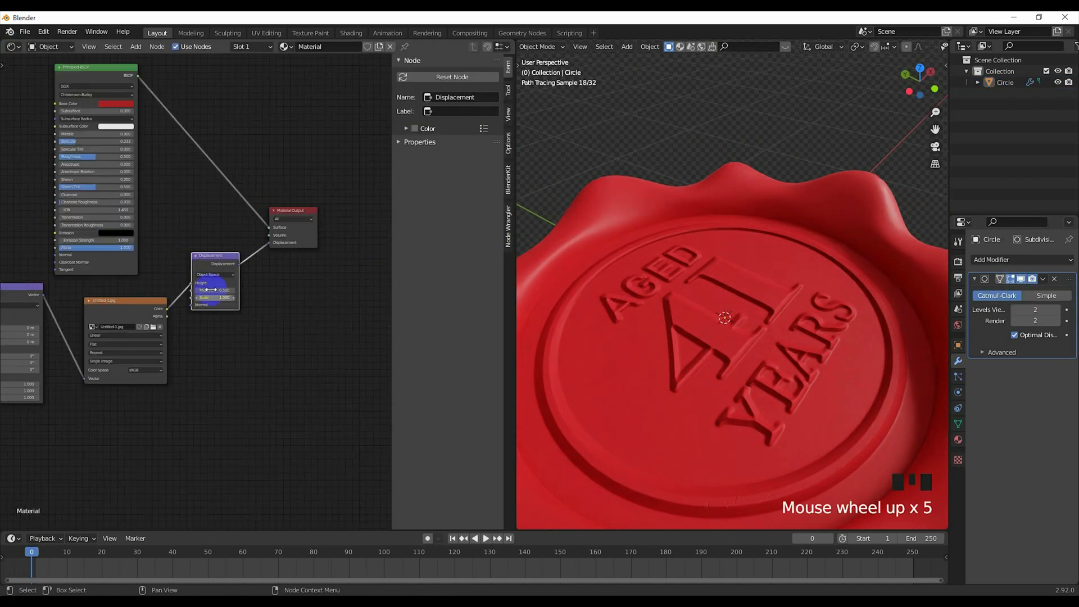
left_click_drag(196, 338, 188, 338)
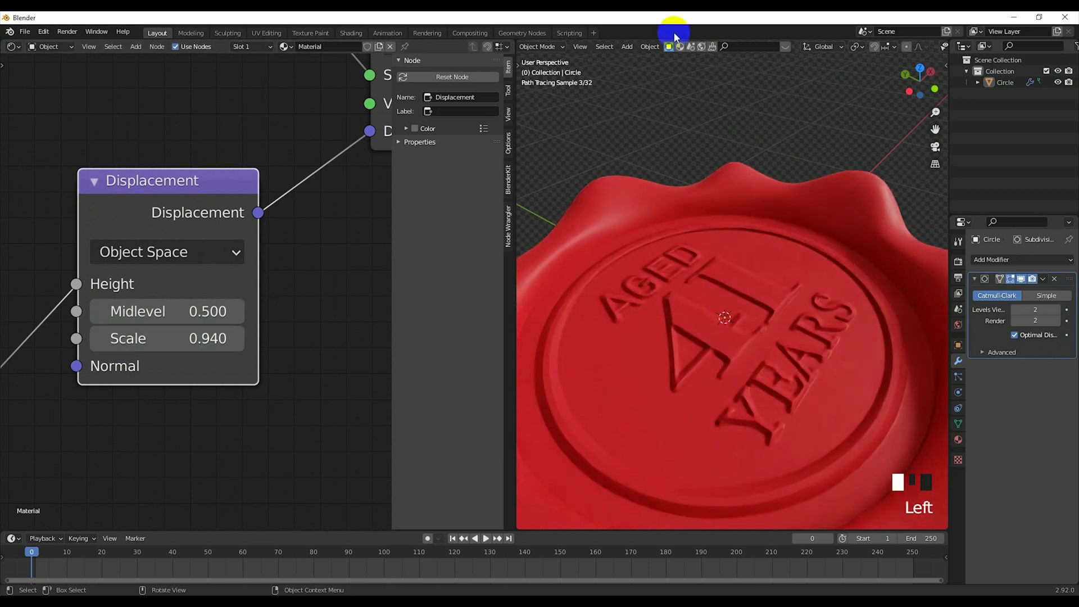
Show the seal in material preview shading and set the Displacement node's scale to 0.620 and midlevel to 0.200
left_click(895, 51)
left_click(917, 48)
middle_click_drag(752, 374, 728, 343)
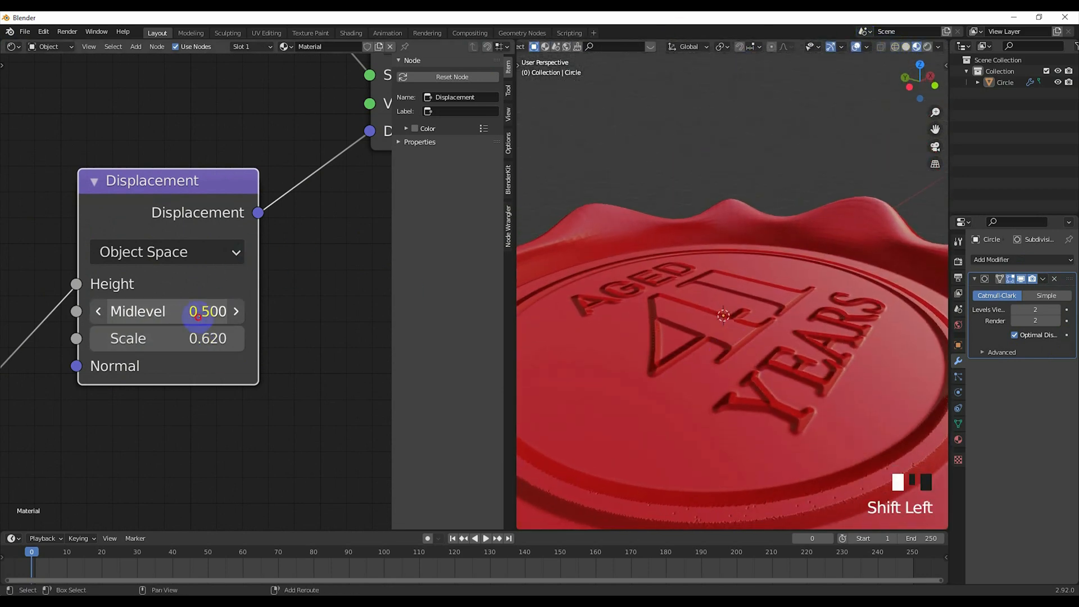
left_click_drag(138, 311, 189, 308, "shift")
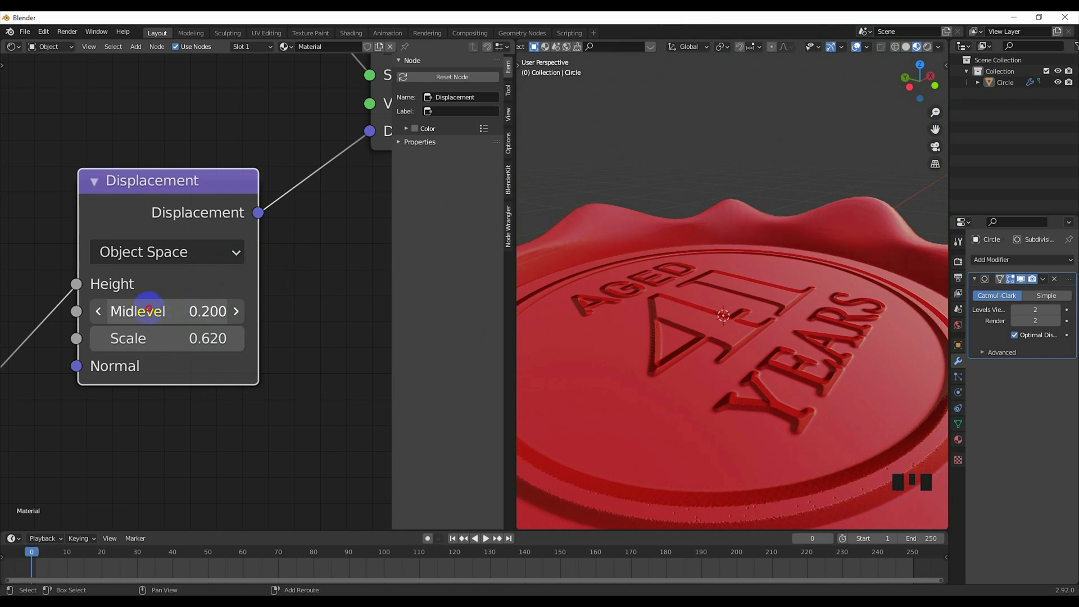
Set the Displacement node's scale to 0.100 and midlevel to 0.500, and select the seal
middle_click_drag(585, 367, 598, 314, "shift")
scroll(599, 309, "up", 3)
left_click_drag(192, 340, 161, 340, "shift")
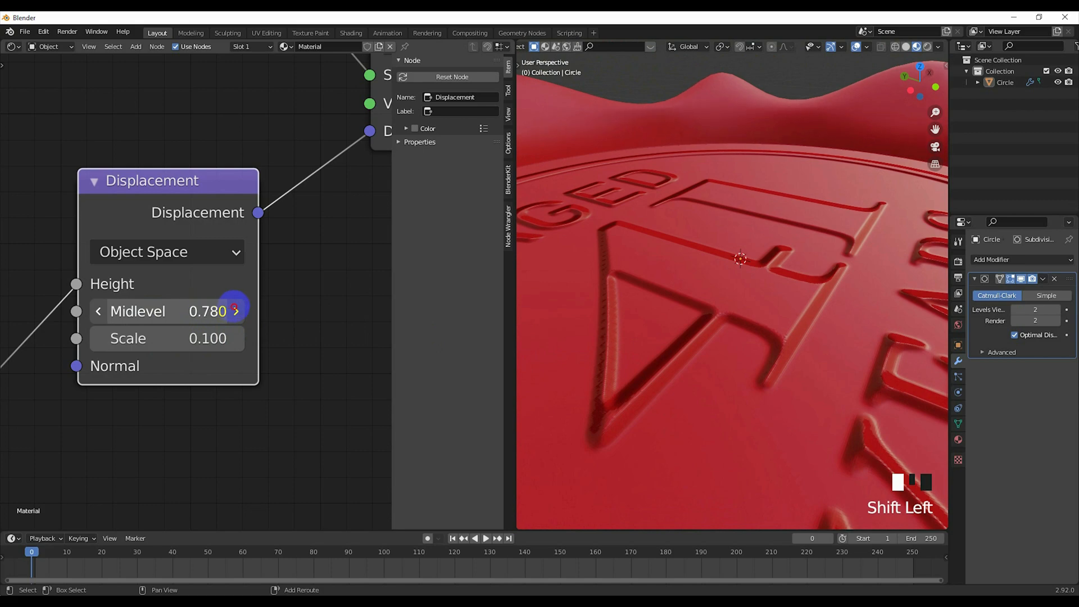
left_click_drag(234, 310, 345, 300, "shift")
type(".5")
left_click(272, 420)
left_click(677, 321)
Examine the embossed lettering and the disc's ring from several angles and from the top
scroll(679, 322, "down", 4)
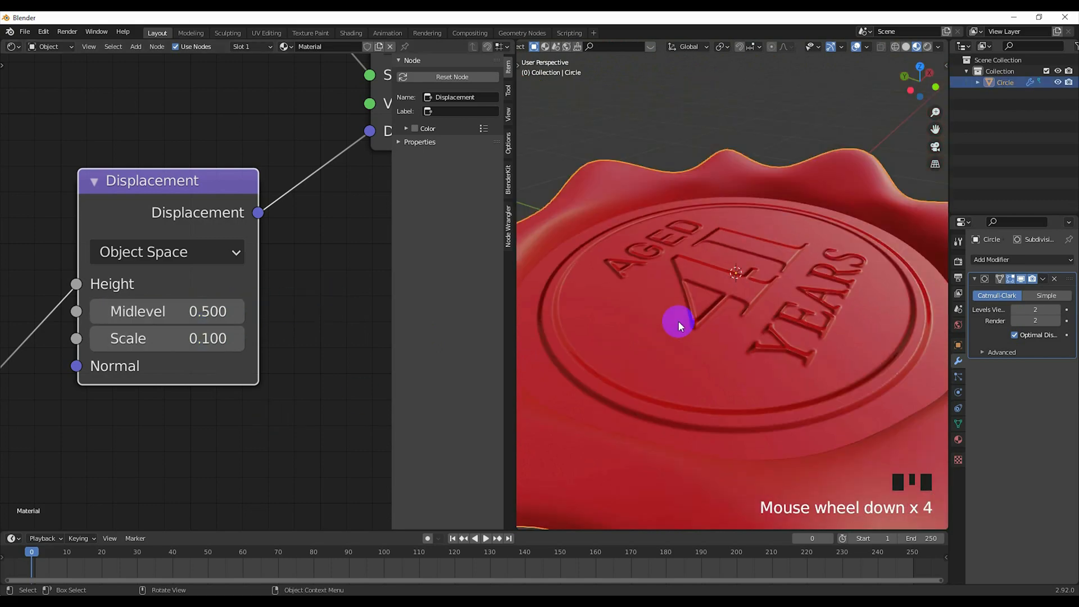
middle_click_drag(679, 321, 552, 322)
scroll(551, 322, "up", 4)
middle_click_drag(799, 388, 713, 369)
scroll(779, 362, "down", 3)
scroll(677, 367, "down", 3)
key("KP_7")
middle_click_drag(700, 322, 786, 365)
Set the seal material's displacement method to Displacement and Bump, and show the seal in rendered shading
left_click(959, 440)
scroll(992, 505, "down", 2)
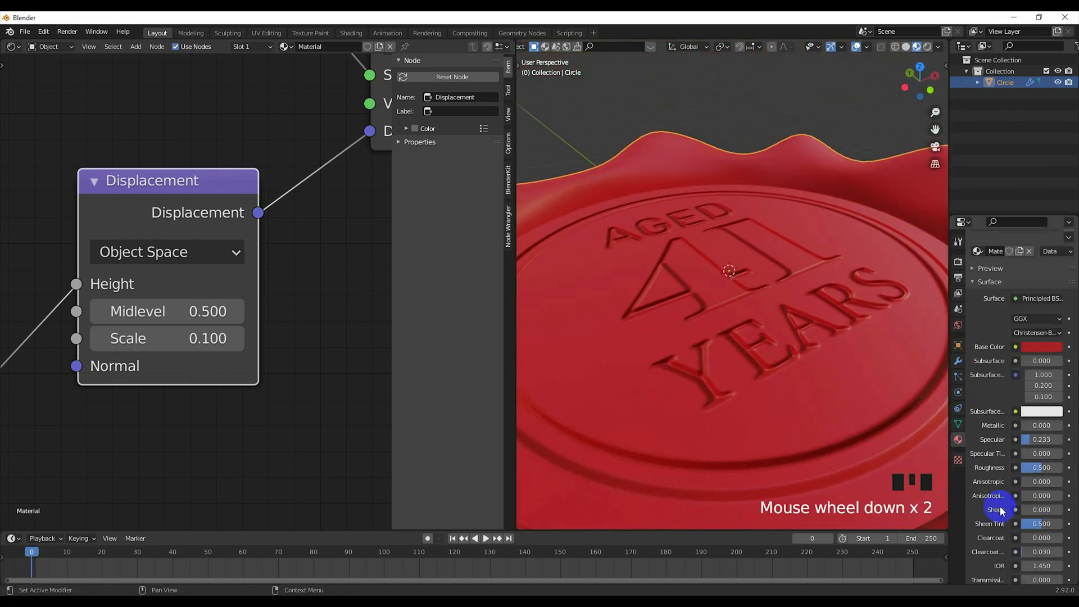
scroll(1000, 489, "up", 3)
scroll(991, 392, "up", 4)
scroll(990, 461, "down", 10)
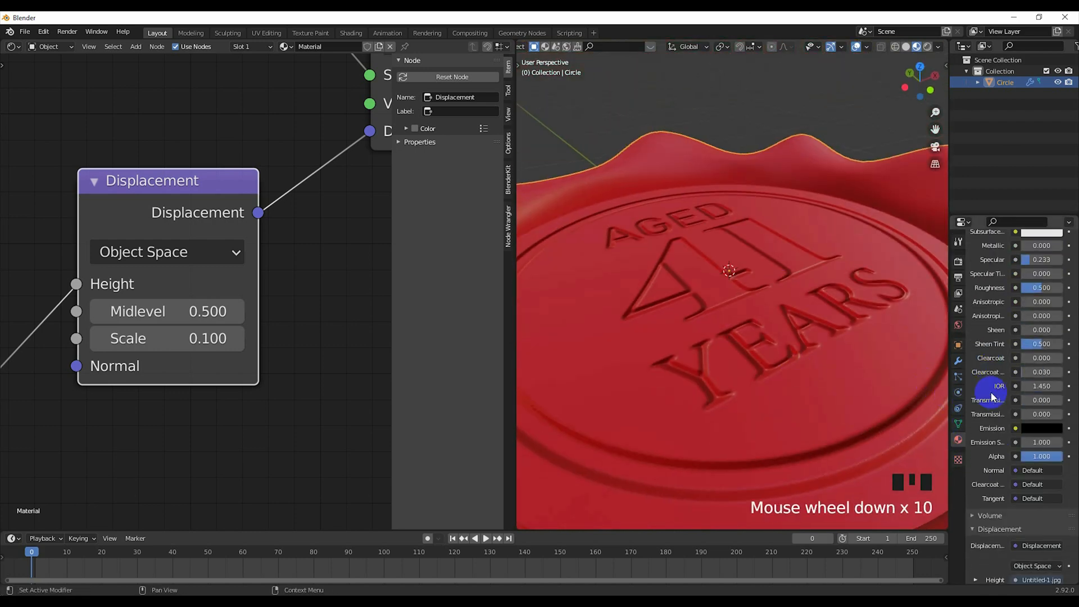
left_click(980, 549)
scroll(1006, 508, "down", 6)
left_click(1042, 479)
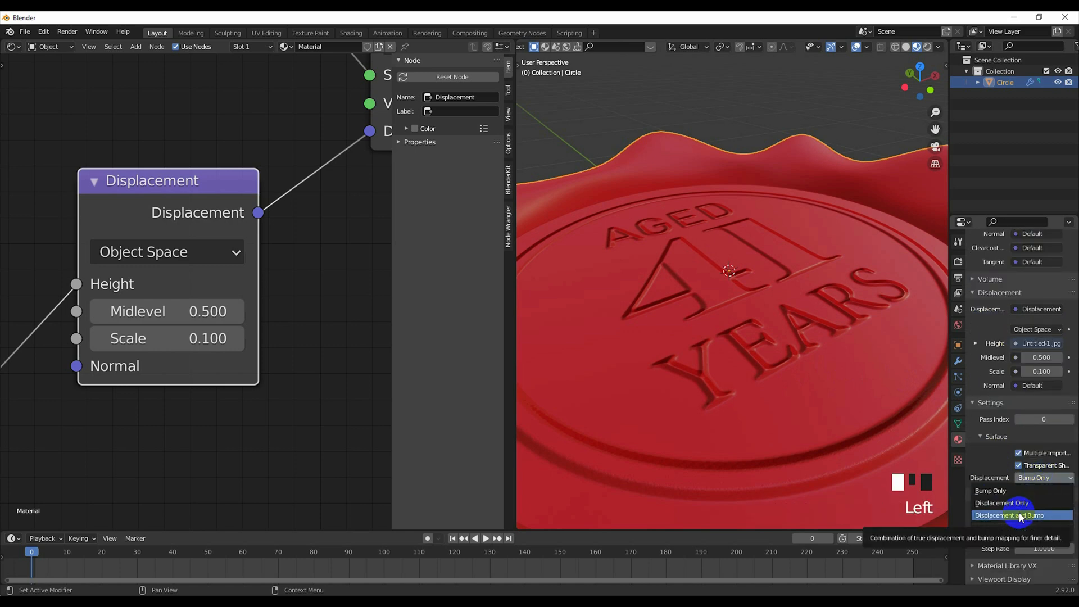
middle_click_drag(748, 371, 770, 393)
left_click(927, 47)
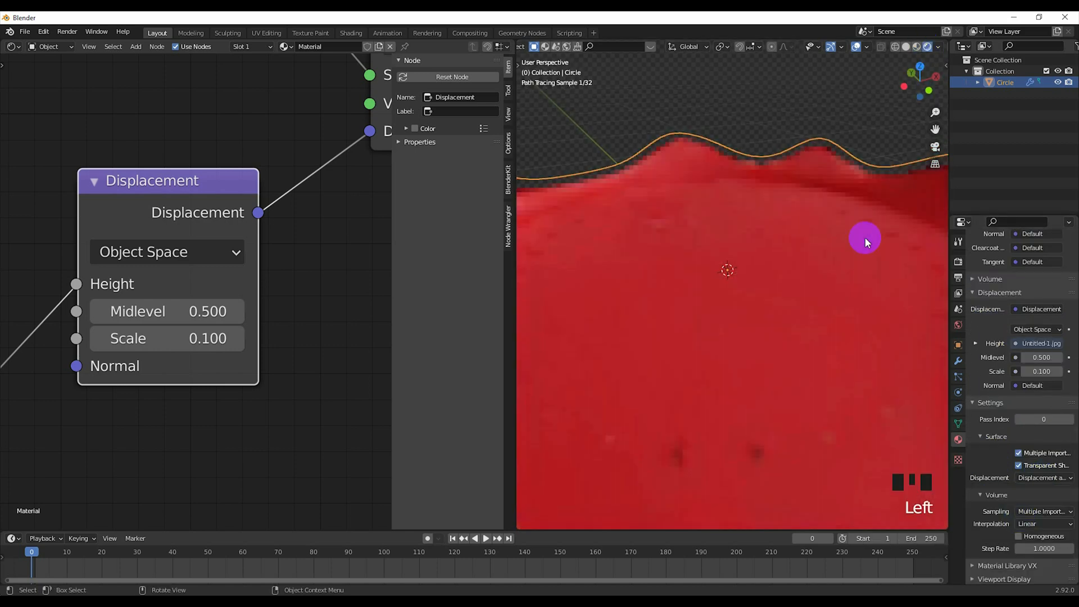
Try a Displacement node scale of 0.300, inspect the whole seal and undo the change
left_click_drag(205, 337, 284, 335, "shift")
scroll(848, 362, "up", 5)
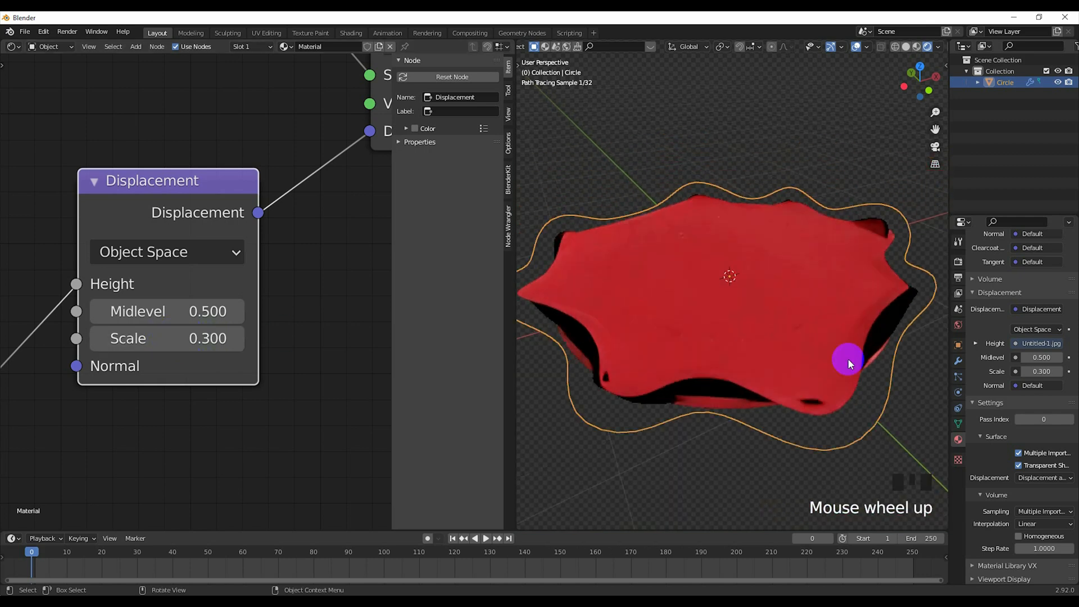
key("ctrl+z")
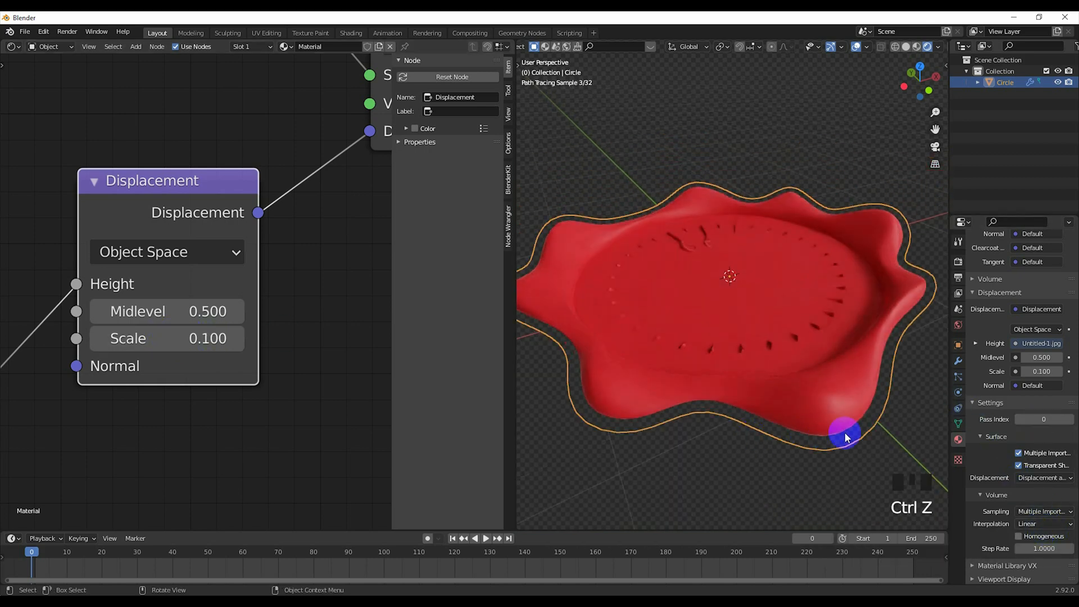
Try the Displacement Only method, set the material's displacement back to Bump Only and inspect the lettering up close
left_click(1036, 477)
left_click(1006, 504)
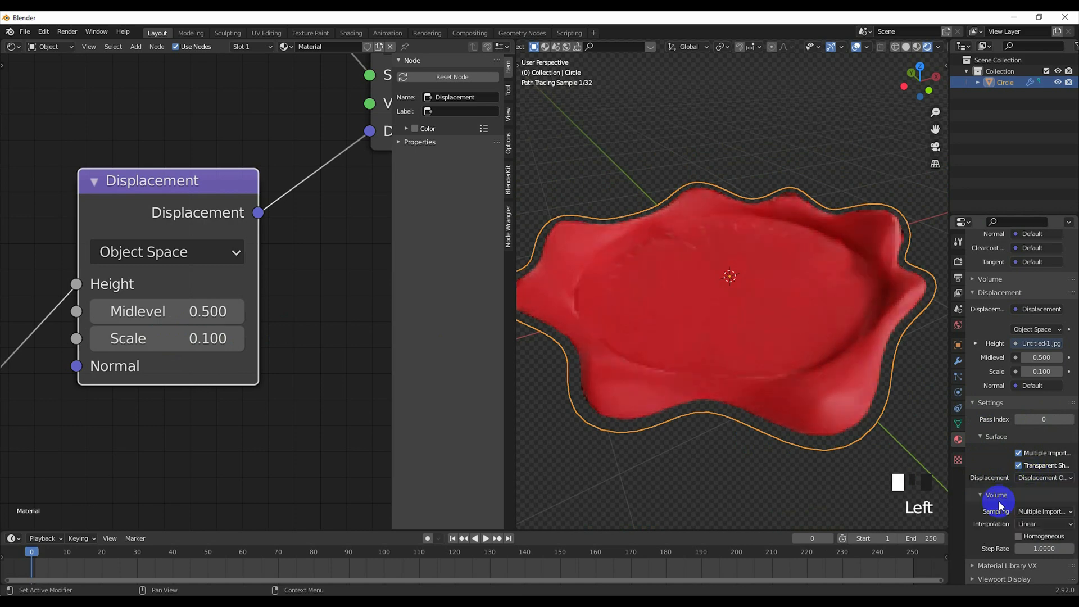
left_click(1033, 478)
left_click(1011, 491)
scroll(685, 340, "up", 3)
middle_click_drag(685, 340, 778, 347)
scroll(944, 425, "up", 2)
middle_click_drag(778, 346, 791, 314, "shift")
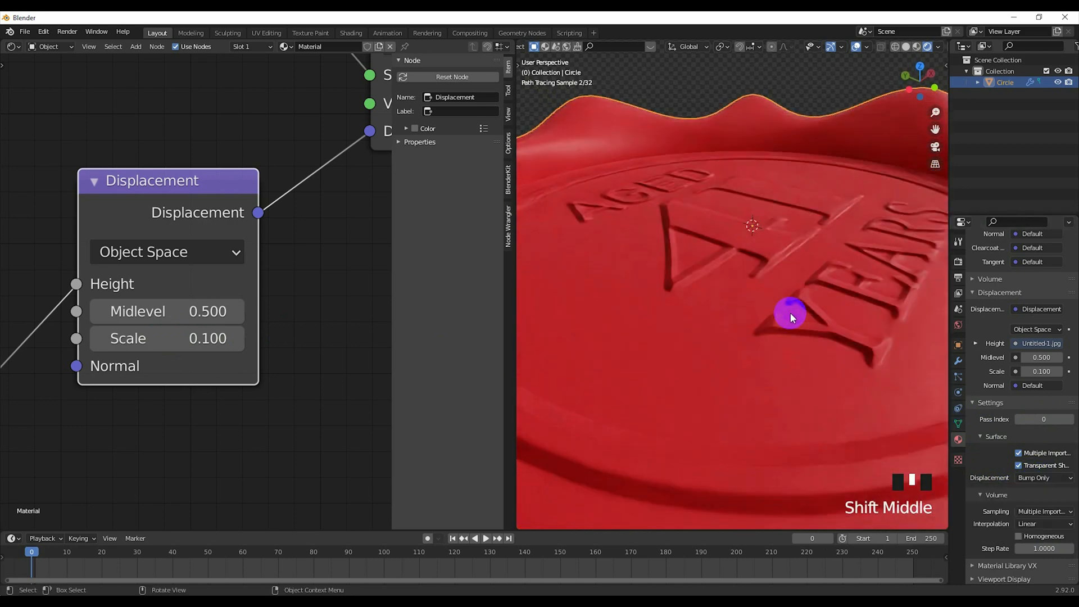
Set the Displacement node's scale to 0.200 and view the deselected seal from the top
left_click(198, 338)
type("2")
key("Return")
scroll(699, 332, "down", 3)
key("KP_7")
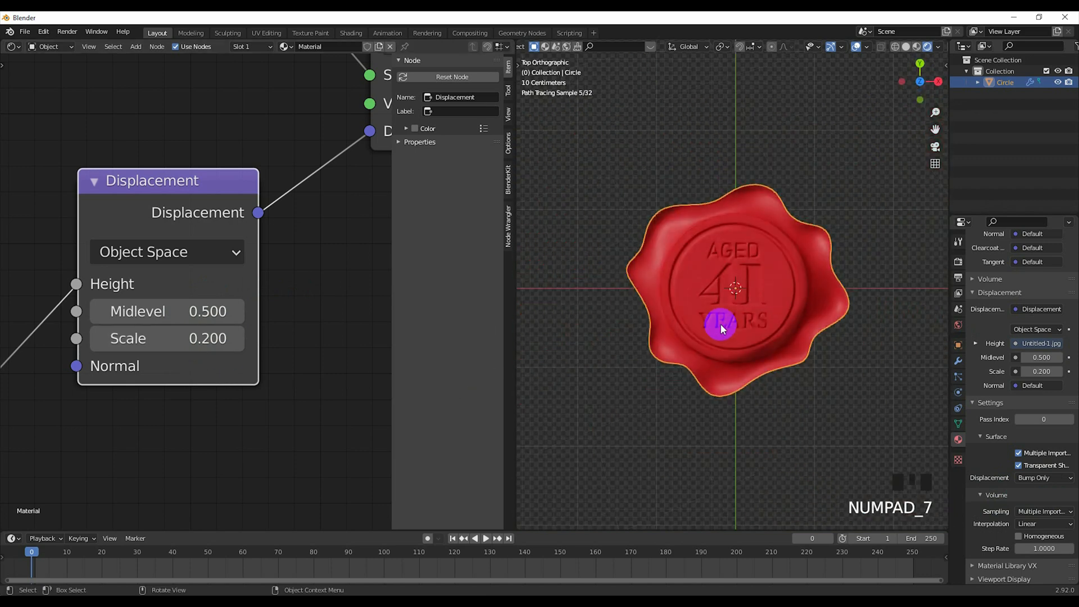
left_click(795, 437)
Join the Shader Editor area and the 3D viewport into one large viewport and show the seal in rendered shading
right_click(510, 345)
right_click(514, 345)
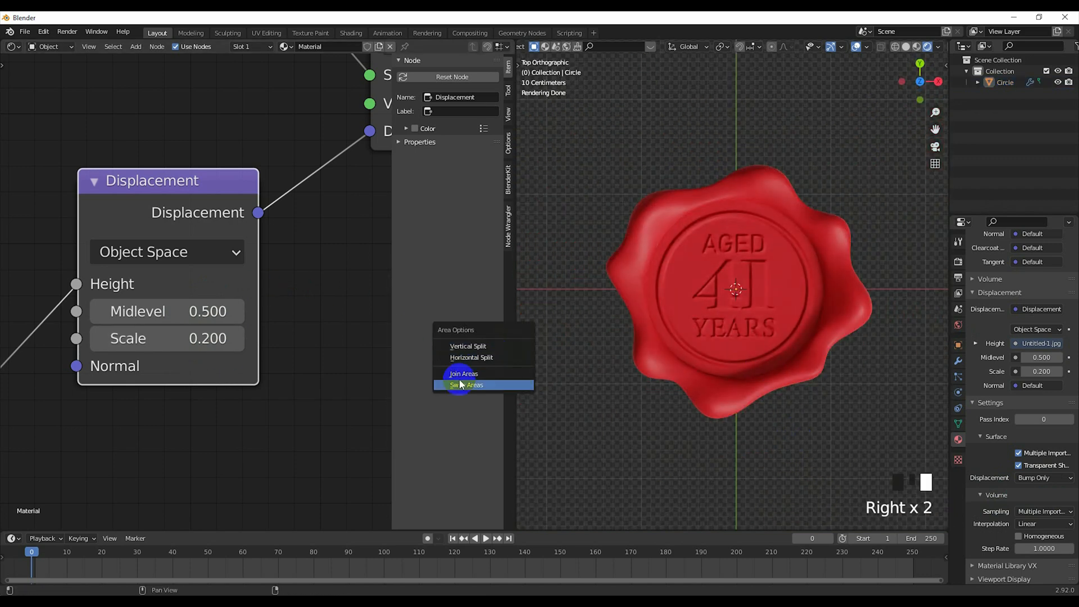
left_click(459, 383)
left_click(488, 316)
left_click(530, 312)
scroll(531, 313, "down", 4)
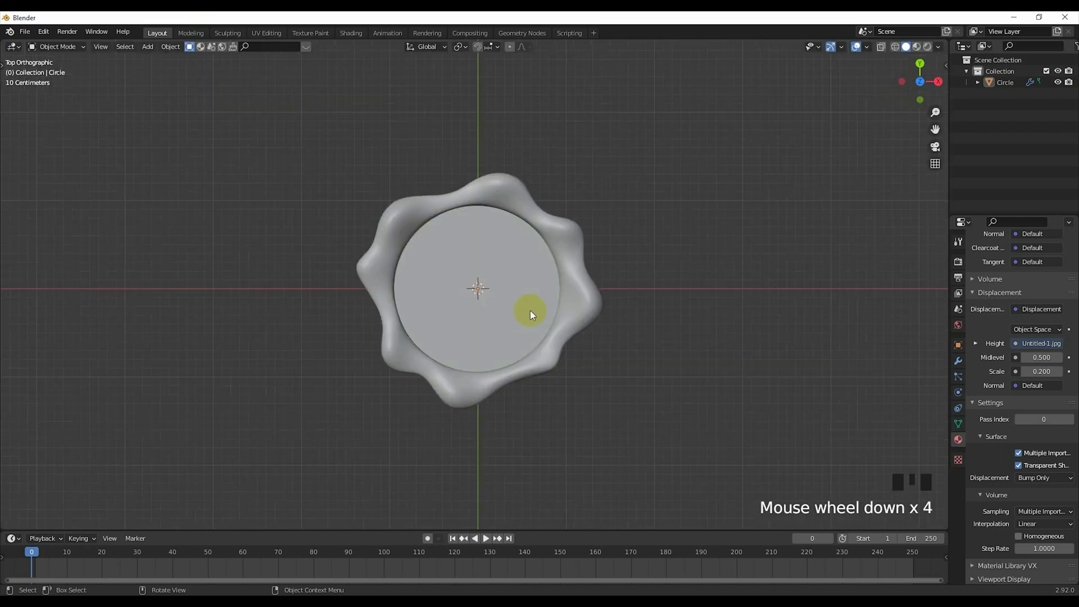
left_click(914, 48)
scroll(517, 292, "up", 3)
scroll(518, 291, "down", 3)
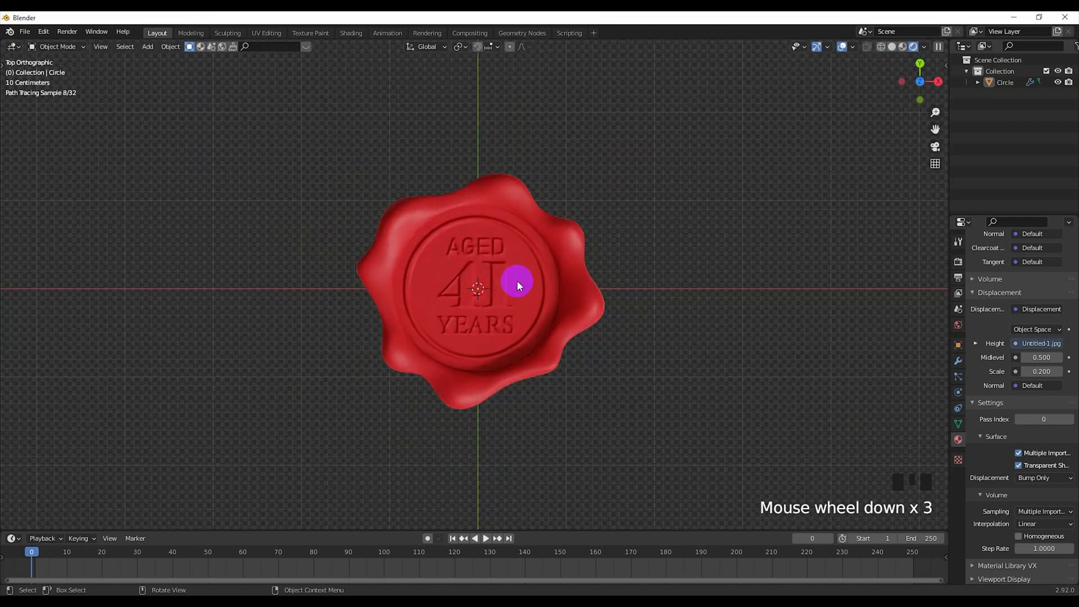
Add a camera and align it to the current top view
key("shift+a")
left_click(482, 444)
key("ctrl+alt+KP_0")
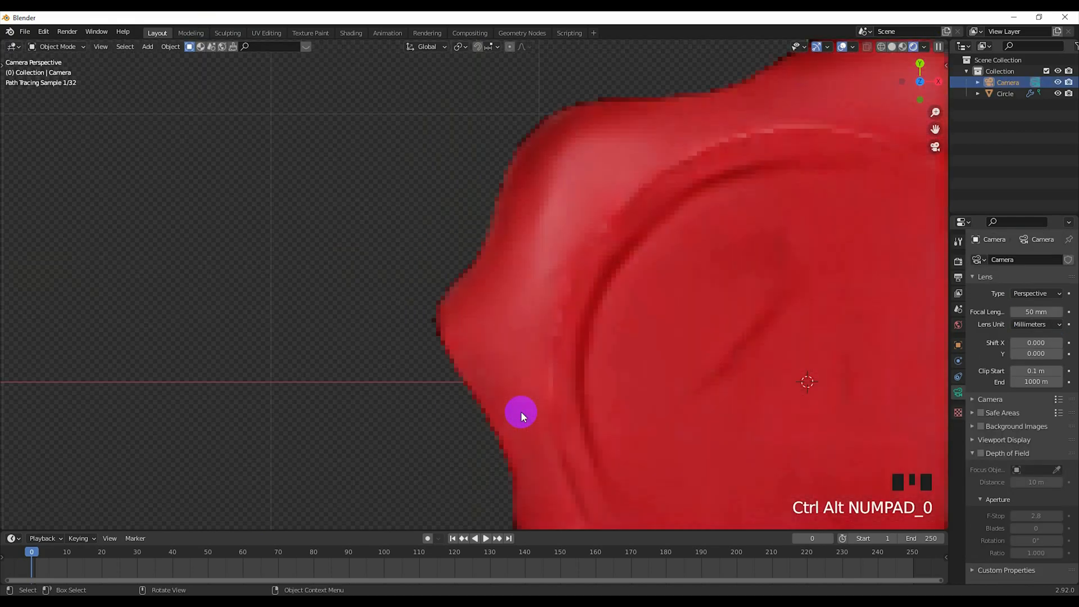
Move the camera so the seal sits in the middle of the frame and set its focal length to 82.6 mm
scroll(521, 412, "down", 8)
middle_click_drag(521, 412, 570, 340, "shift")
scroll(570, 340, "up", 1)
key("g")
left_click(578, 320)
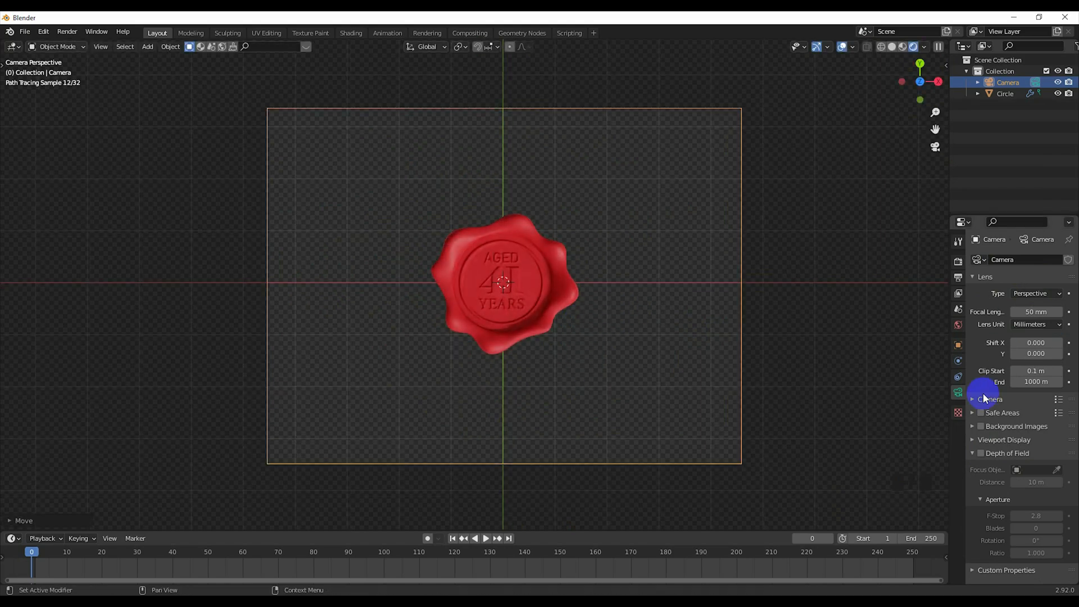
left_click_drag(1036, 312, 918, 267, "shift")
scroll(621, 288, "up", 2)
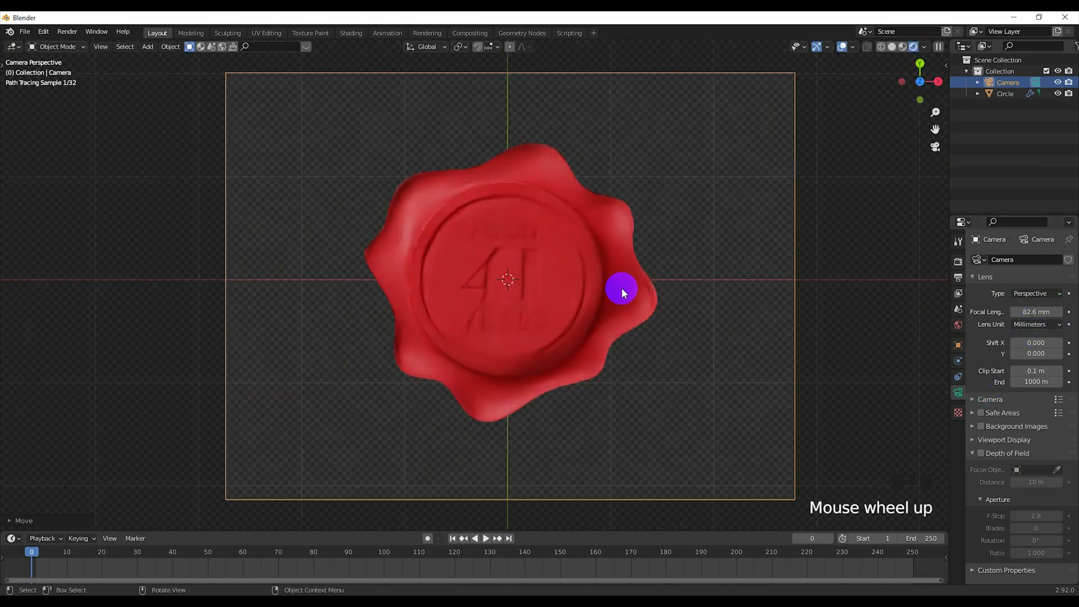
Split the viewport vertically, show the world nodes in the new area and disconnect the Environment Texture from the Background color
left_click_drag(2, 42, 509, 115)
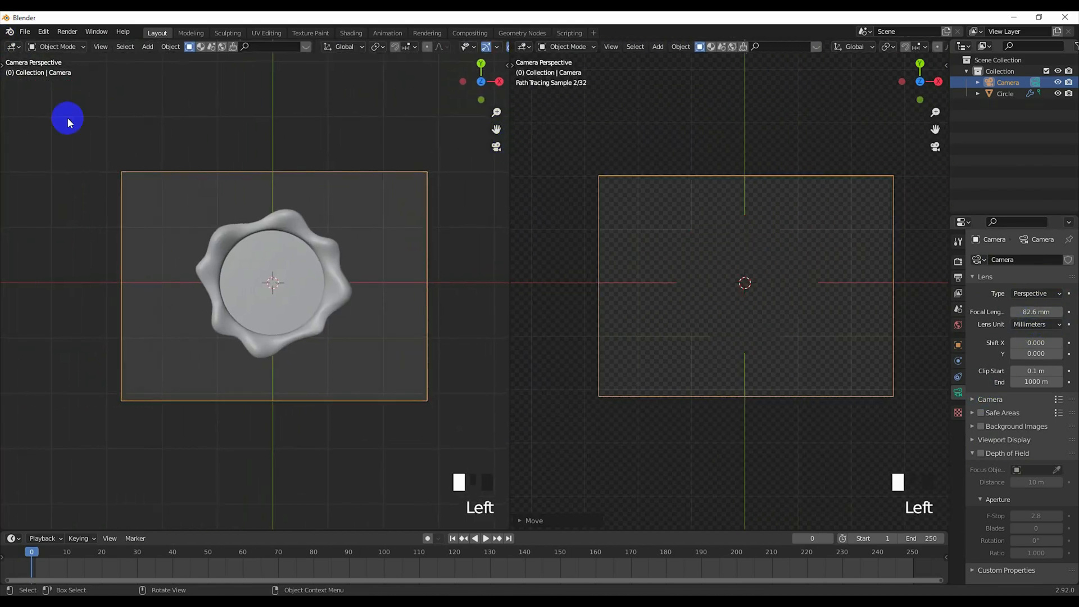
left_click(13, 47)
left_click(37, 128)
scroll(96, 182, "down", 4)
middle_click_drag(97, 182, 192, 180)
scroll(178, 270, "up", 2)
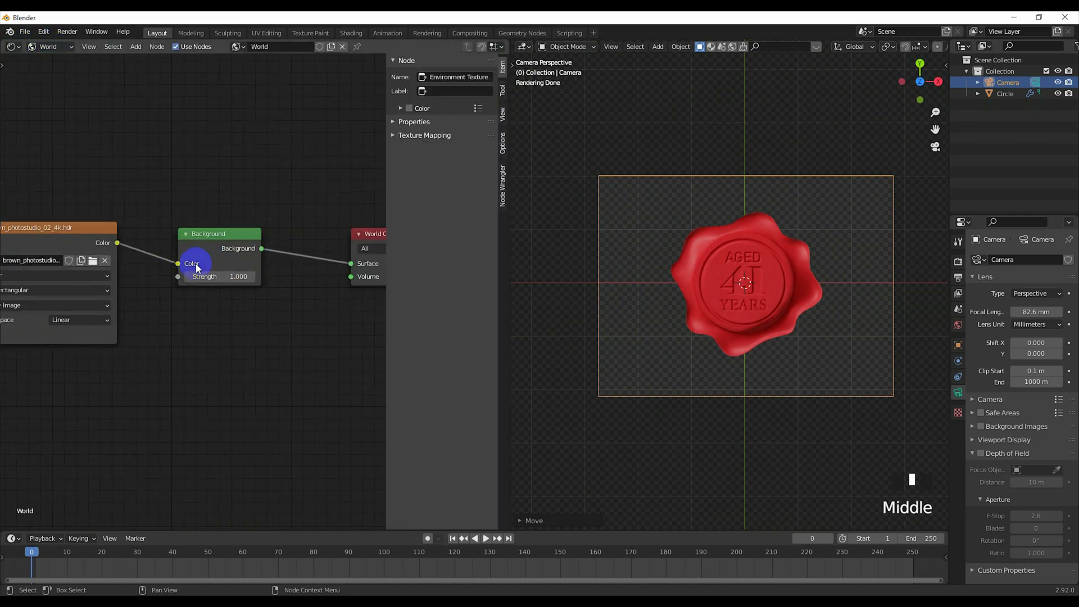
left_click_drag(178, 263, 166, 265)
Switch the node area back to a 3D viewport, add an area light and show it from the front
left_click(13, 46)
left_click(37, 77)
scroll(270, 304, "down", 3)
middle_click_drag(307, 357, 275, 264)
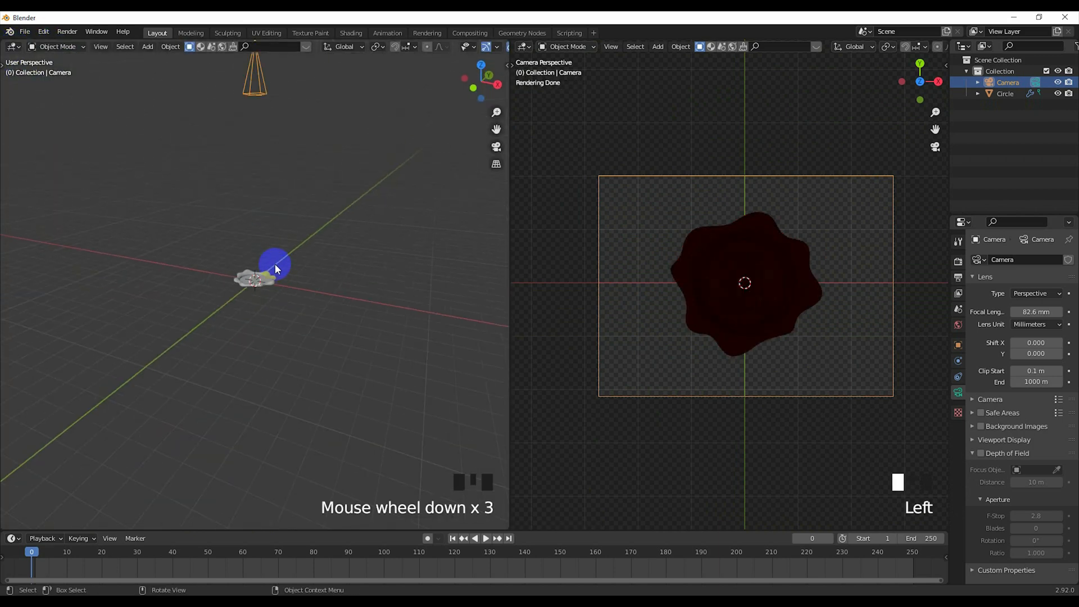
key("shift+a")
mouse_move(282, 231)
left_click(323, 274)
scroll(318, 265, "down", 1)
key("KP_1")
scroll(308, 279, "up", 4)
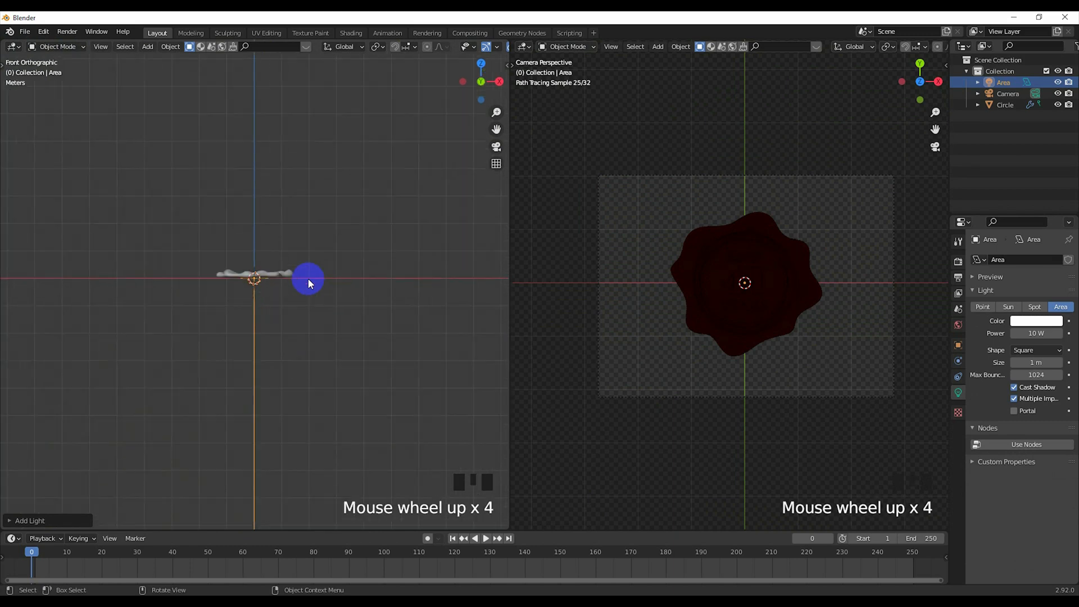
Move the area light up beside the seal on the positive X side and rotate it to face the seal
key("g")
left_click(376, 246)
key("r")
left_click(337, 371)
key("g")
left_click(438, 345)
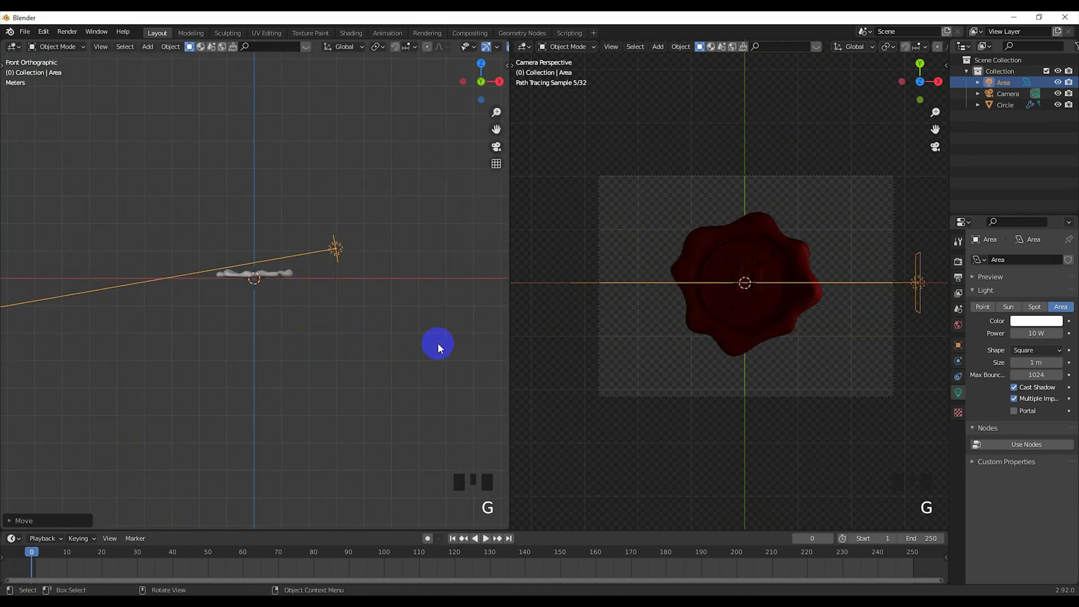
Enlarge the area light, set its power to 500 W and inspect the lit seal in the camera view
key("s")
left_click(1036, 333)
key("Return")
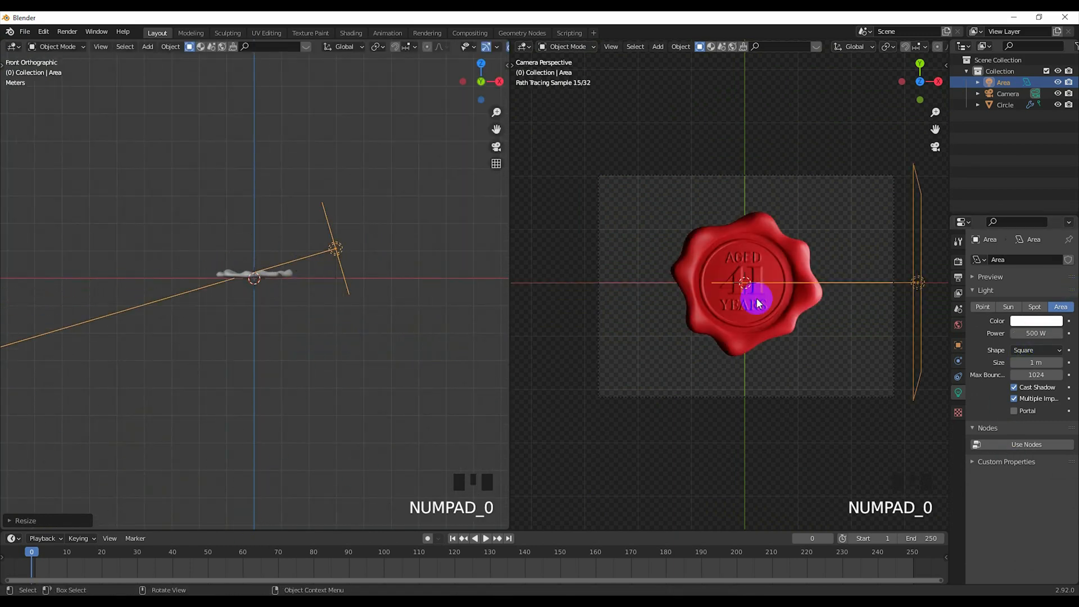
left_click(809, 345)
scroll(808, 345, "up", 2)
left_click(805, 341)
Raise the area light higher above the seal and tilt it more steeply down toward the disc
left_click(339, 258)
key("g")
left_click(409, 252)
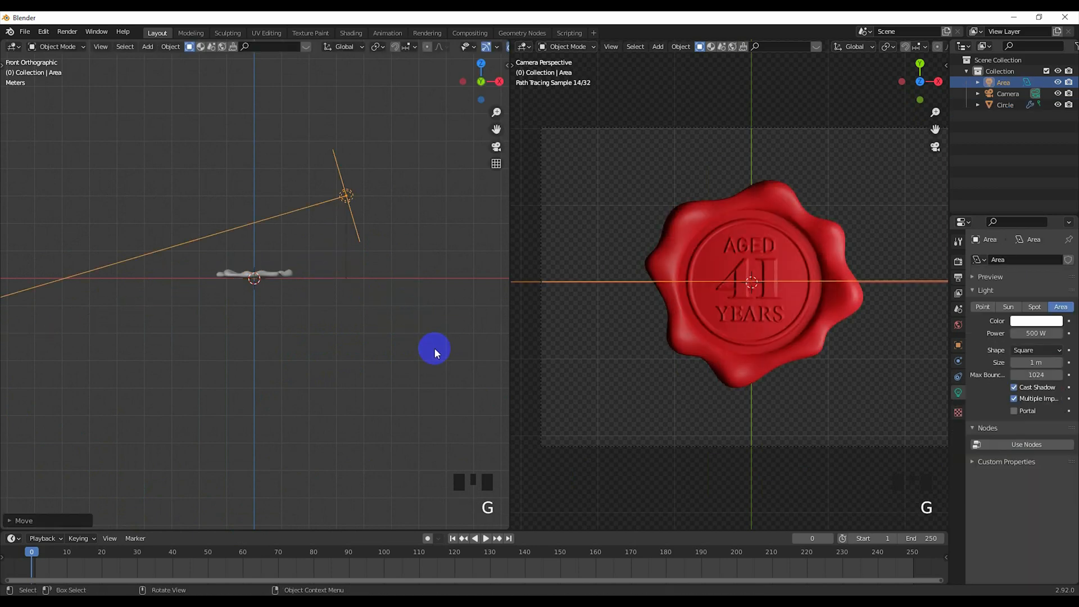
key("r")
left_click(460, 263)
Lower the seal material's roughness to 0.393
left_click(794, 353)
left_click(958, 440)
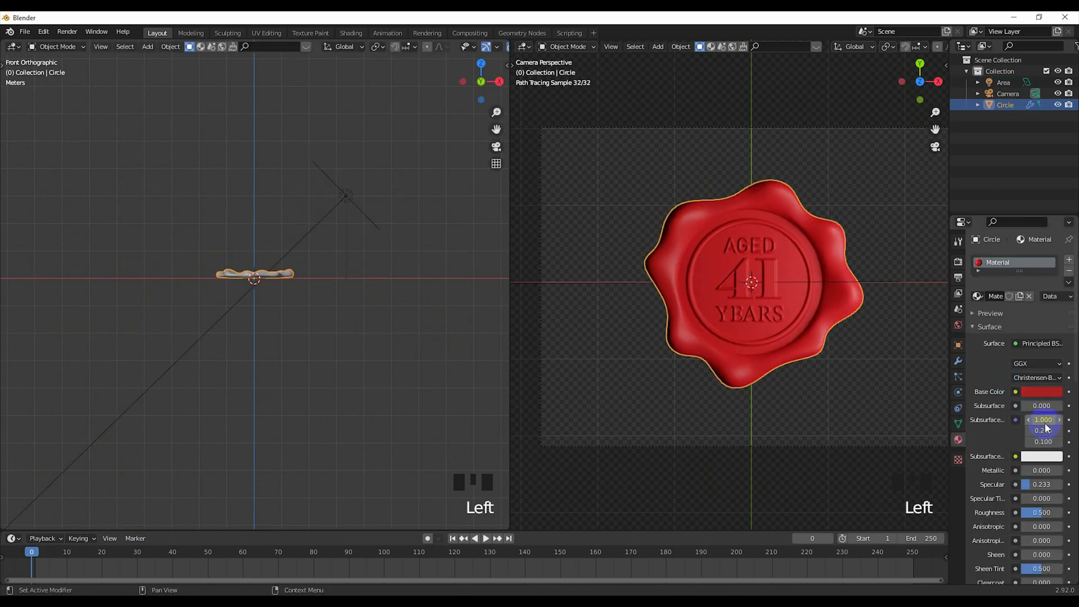
left_click_drag(1043, 514, 1033, 513)
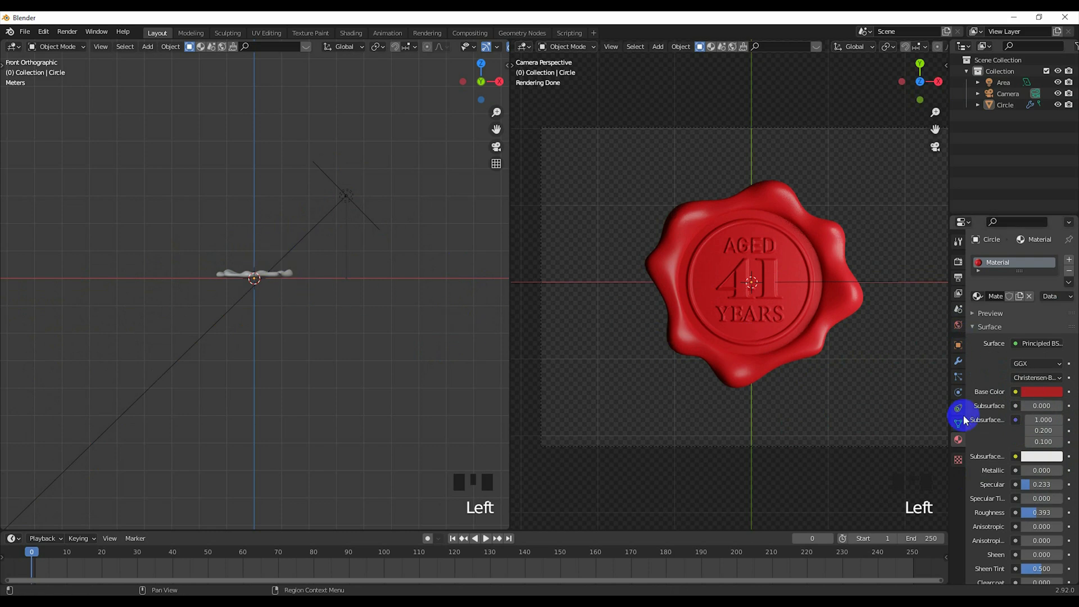
Turn off the film's transparent background and set the world background color to black
left_click(958, 261)
left_click(987, 412)
left_click(989, 472)
left_click(959, 325)
left_click(1040, 327)
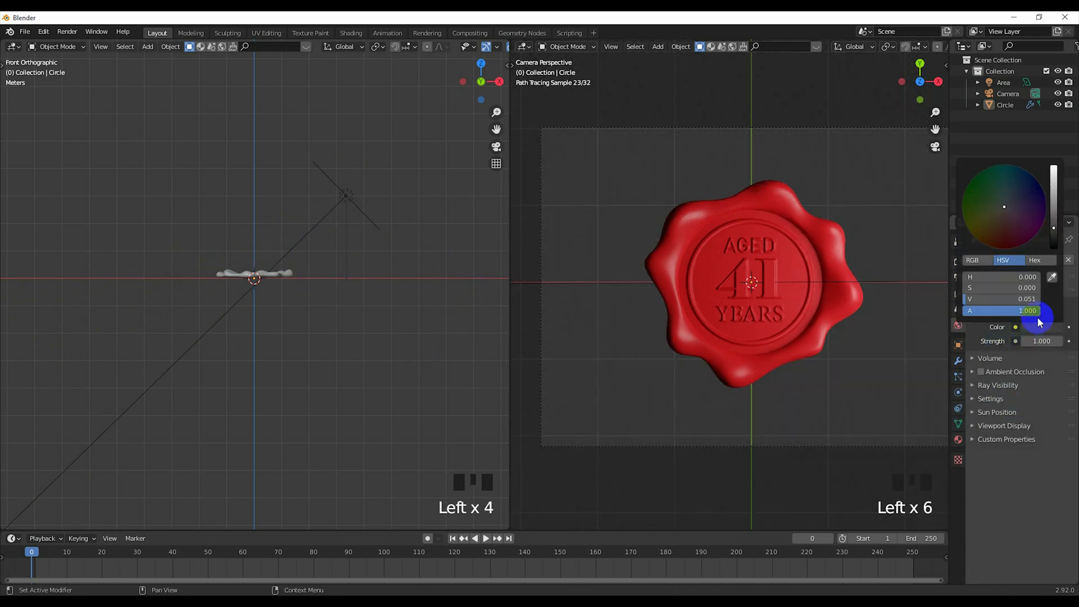
left_click_drag(1027, 299, 984, 300)
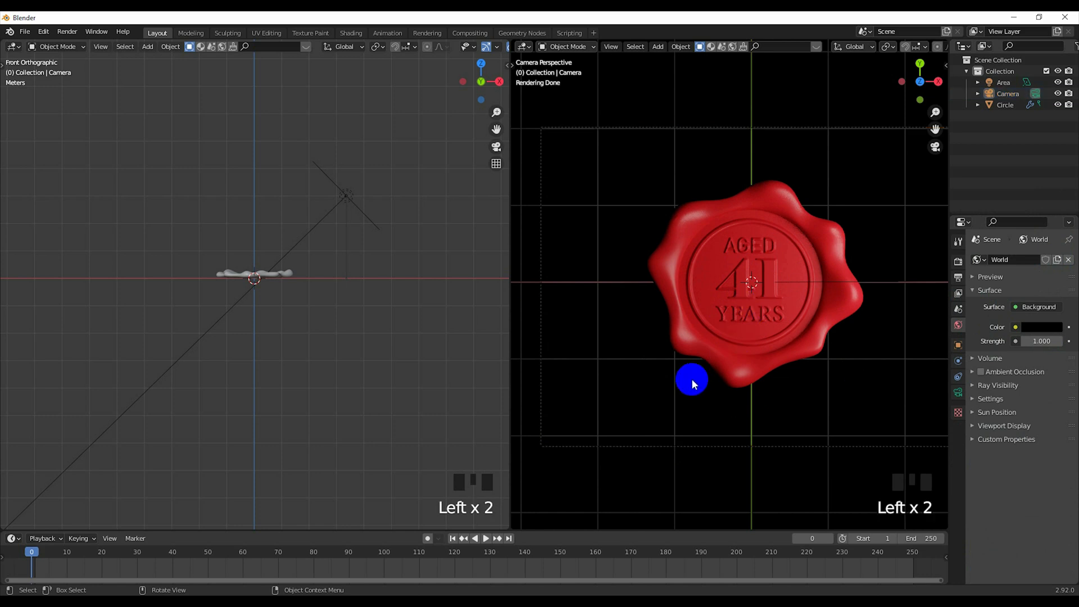
Check the output resolution settings and render the still image of the seal
left_click(67, 31)
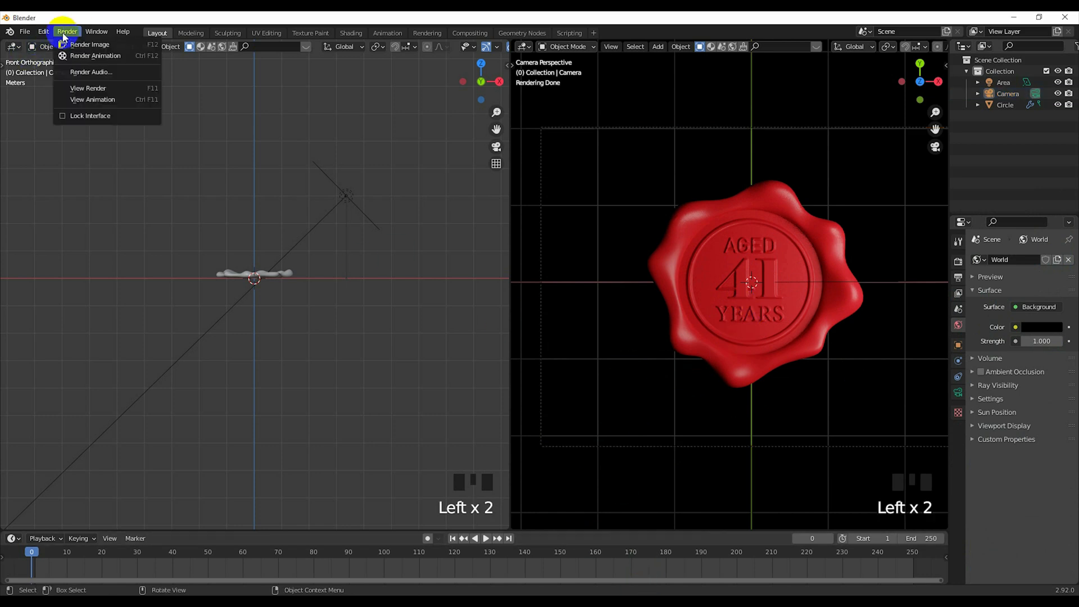
left_click(958, 262)
left_click(959, 277)
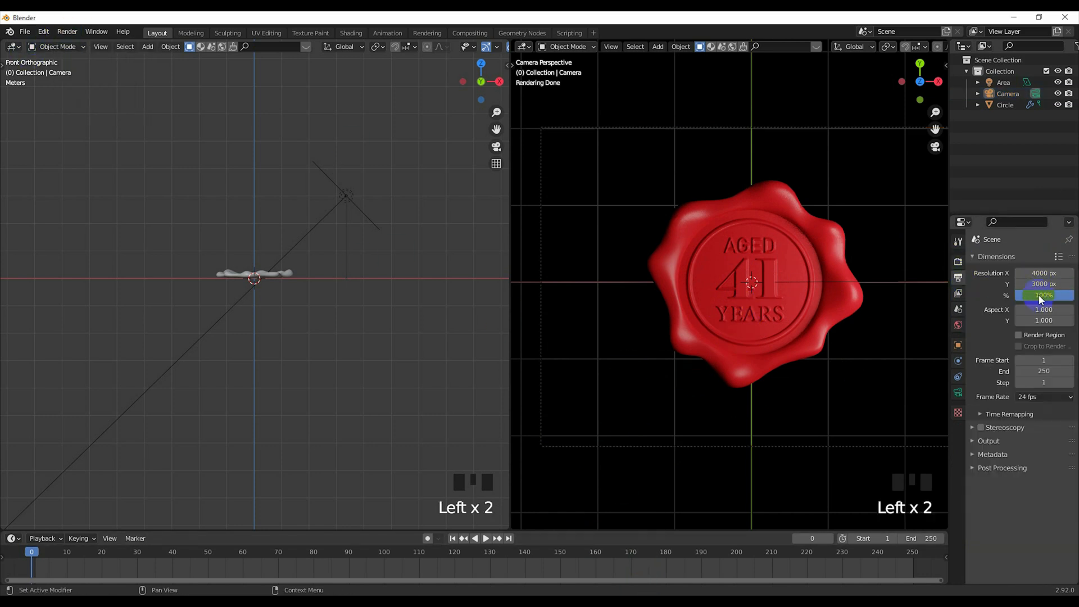
left_click(67, 32)
left_click(78, 41)
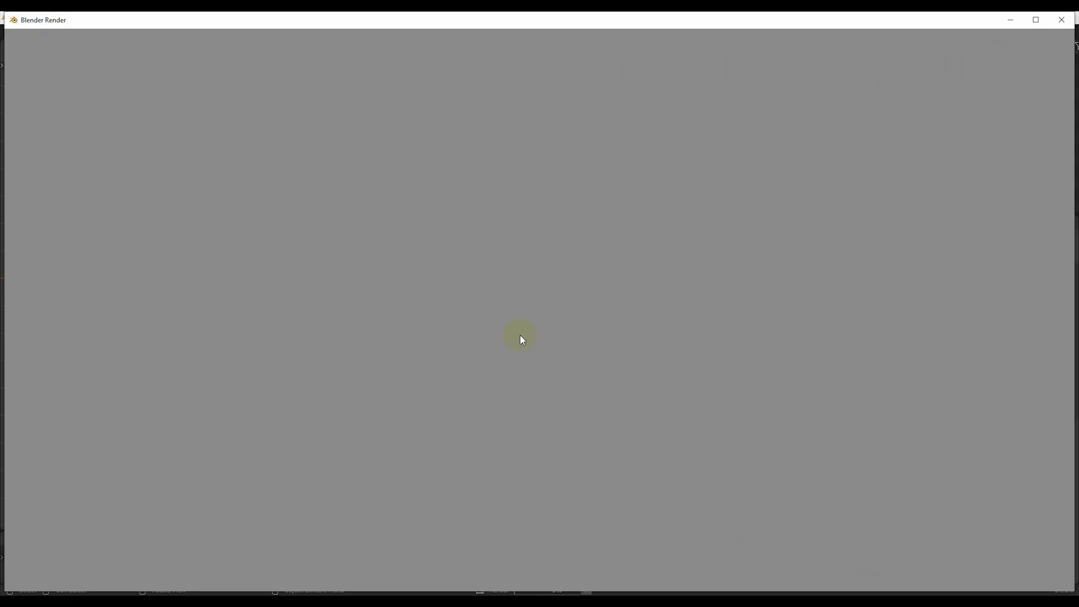
scroll(616, 468, "down", 1)
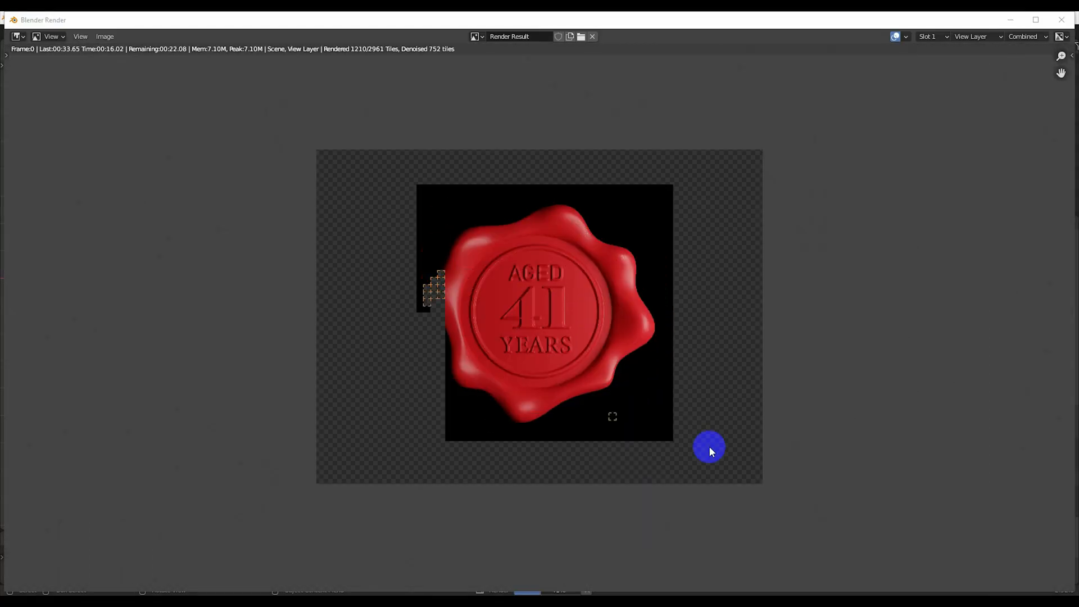